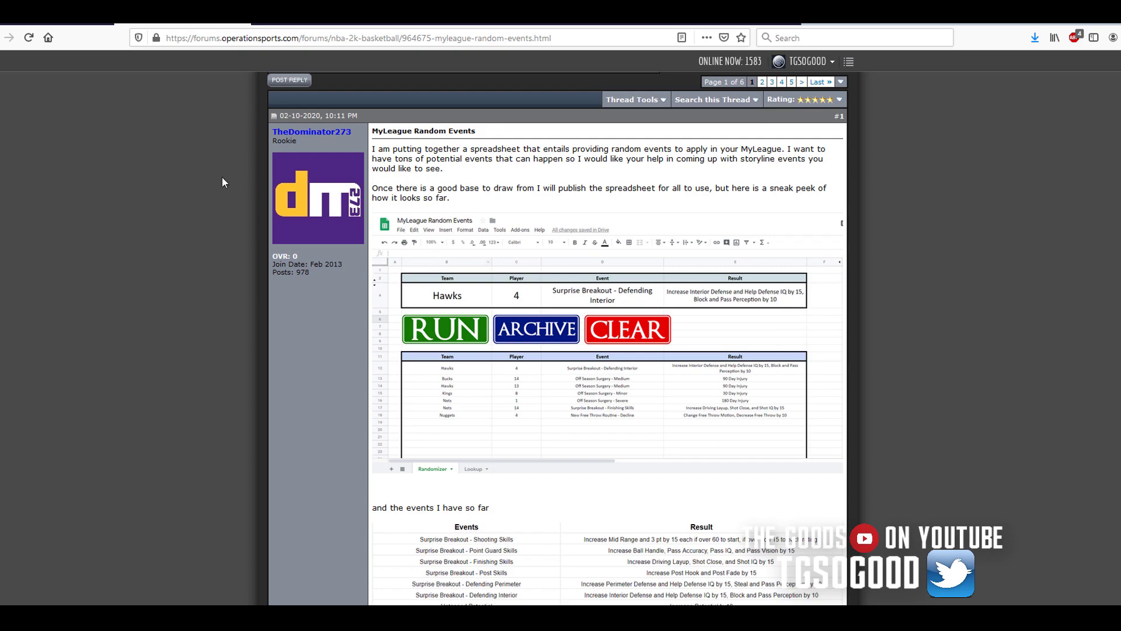
# Scroll through the forum's first post, then switch to the MyLeague Random Events spreadsheet tab
pyautogui.middleClick(218, 197)
pyautogui.middleClick(216, 250)
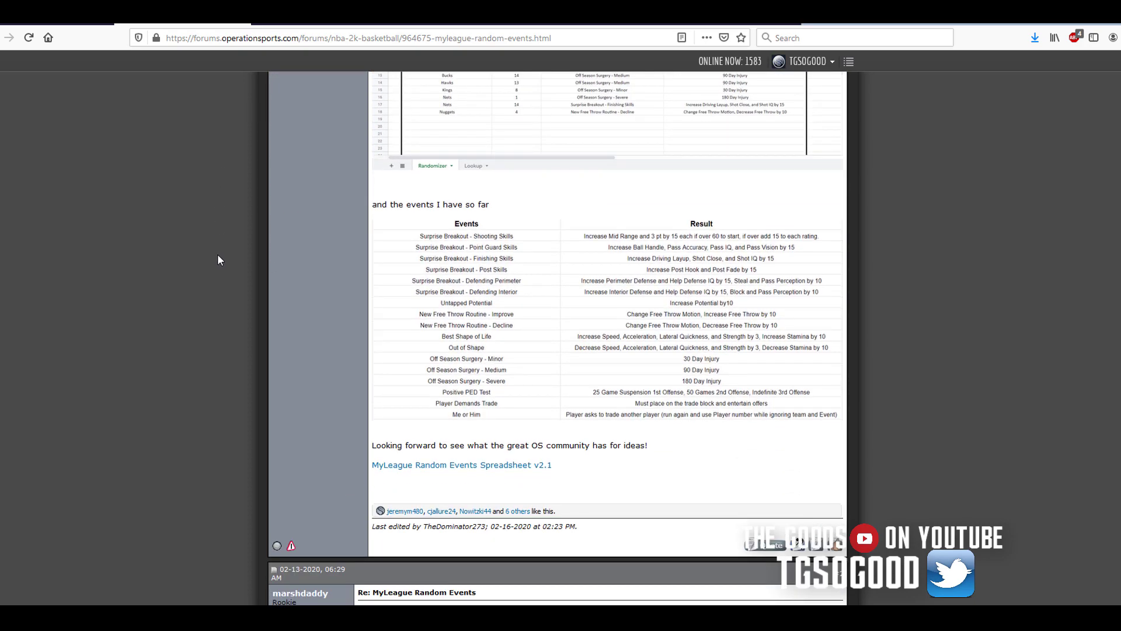
pyautogui.middleClick(209, 145)
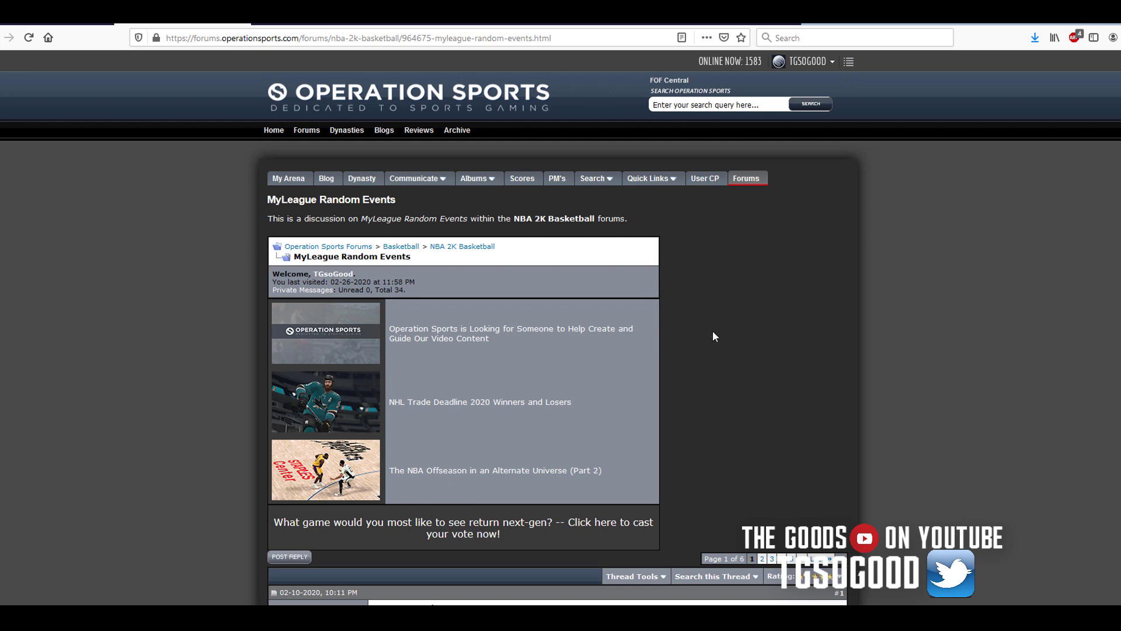
pyautogui.middleClick(909, 326)
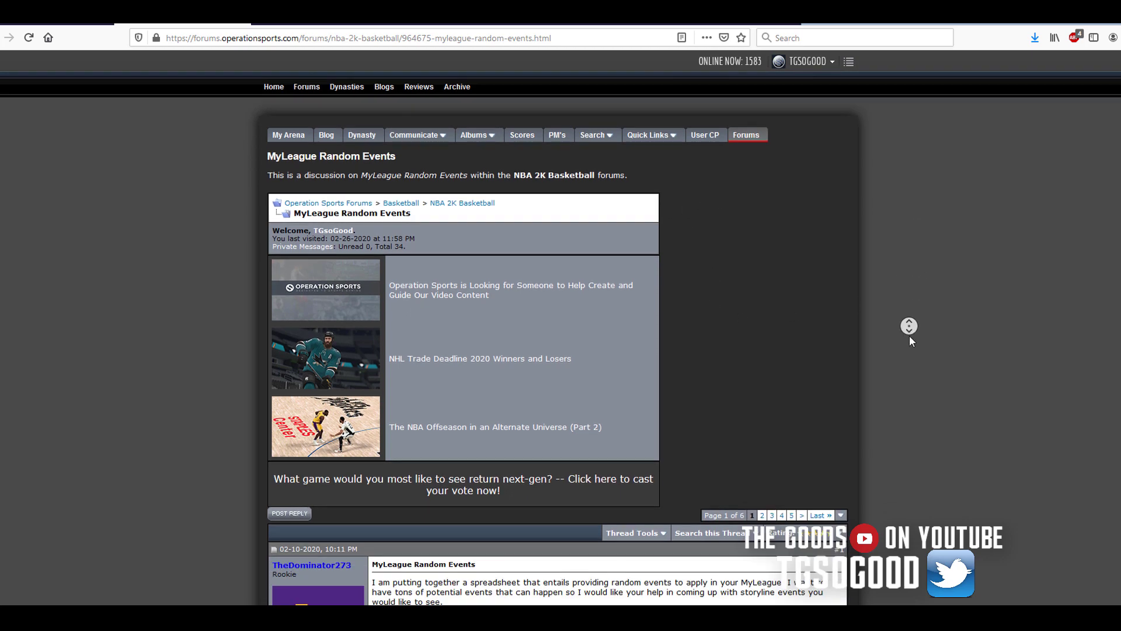
pyautogui.middleClick(911, 372)
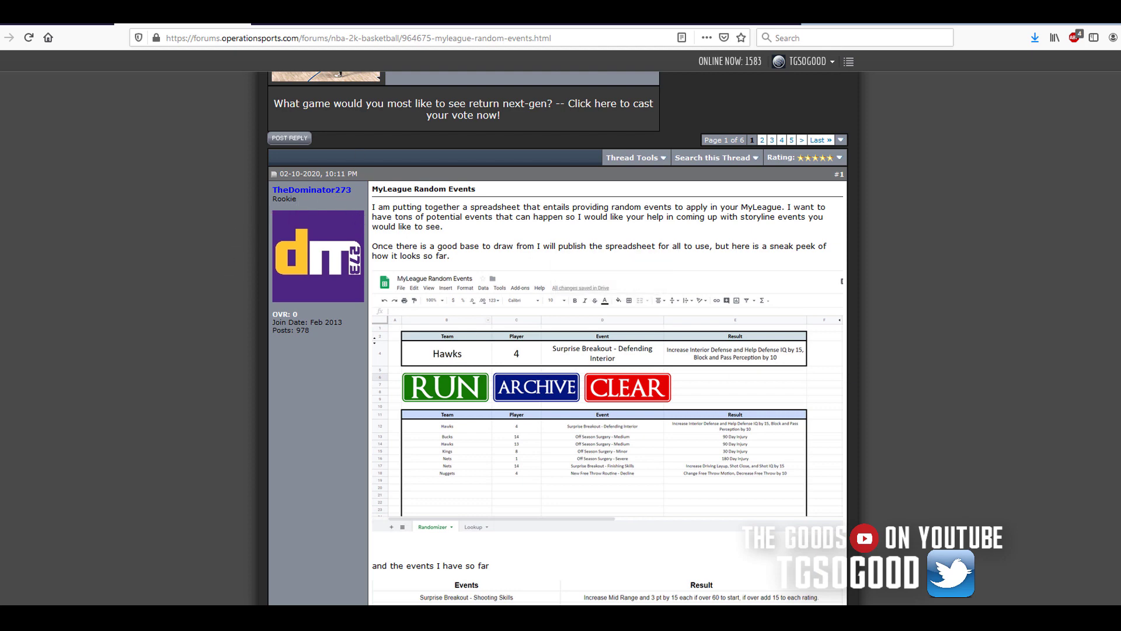
pyautogui.hotkey('ctrl', 'Tab')
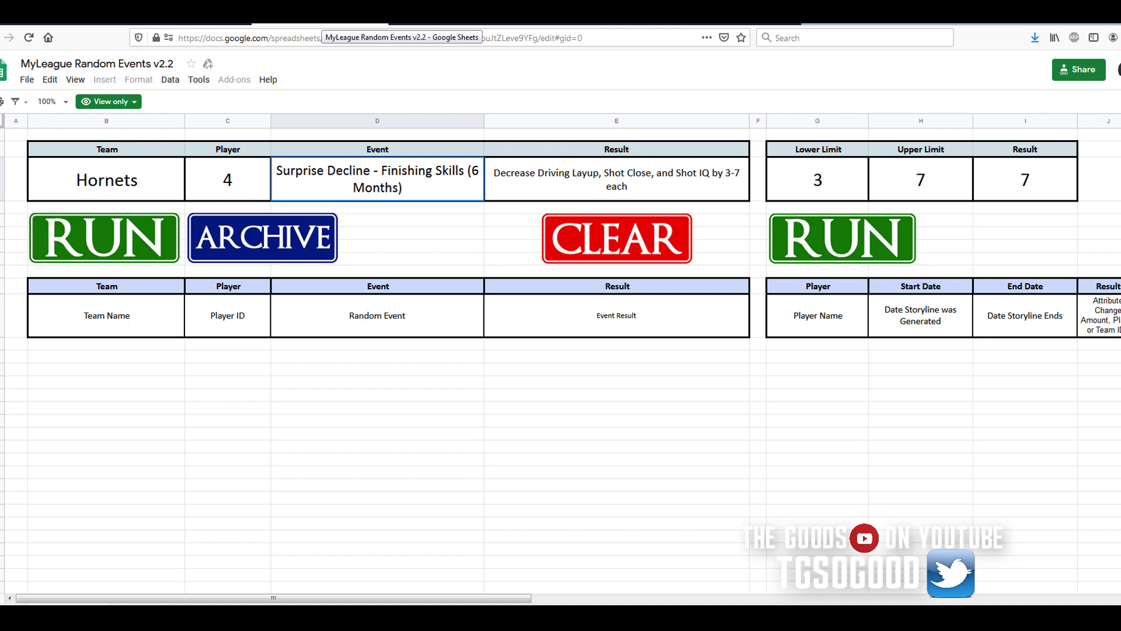
# Return to the forum thread and scroll the tutorial to steps 5 and 6 on archiving storylines
pyautogui.click(182, 17)
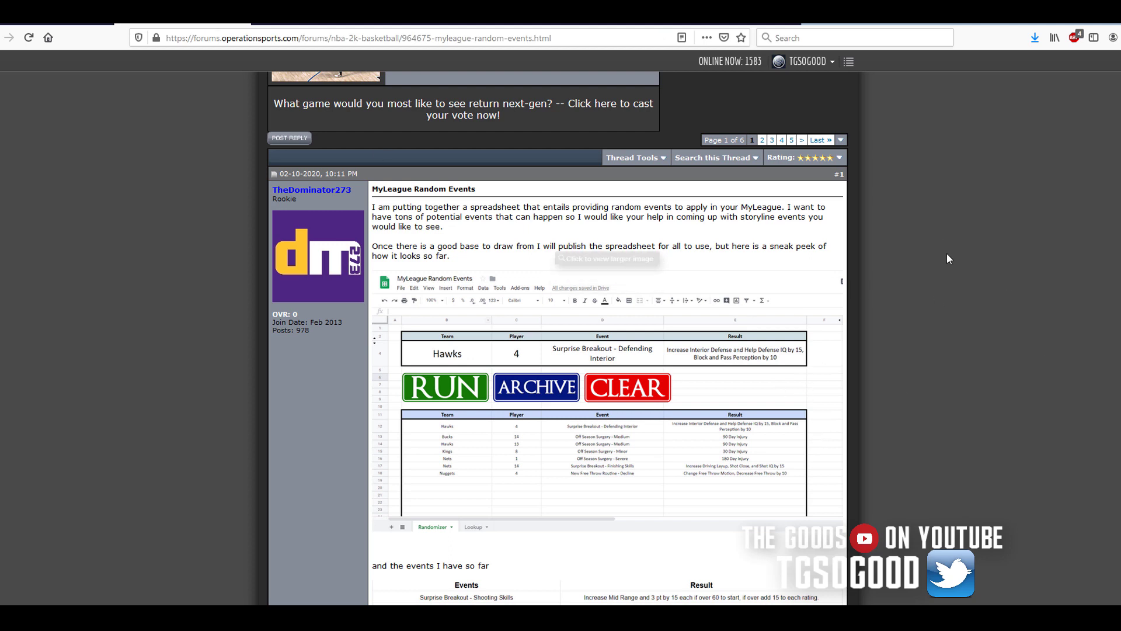
pyautogui.click(978, 271)
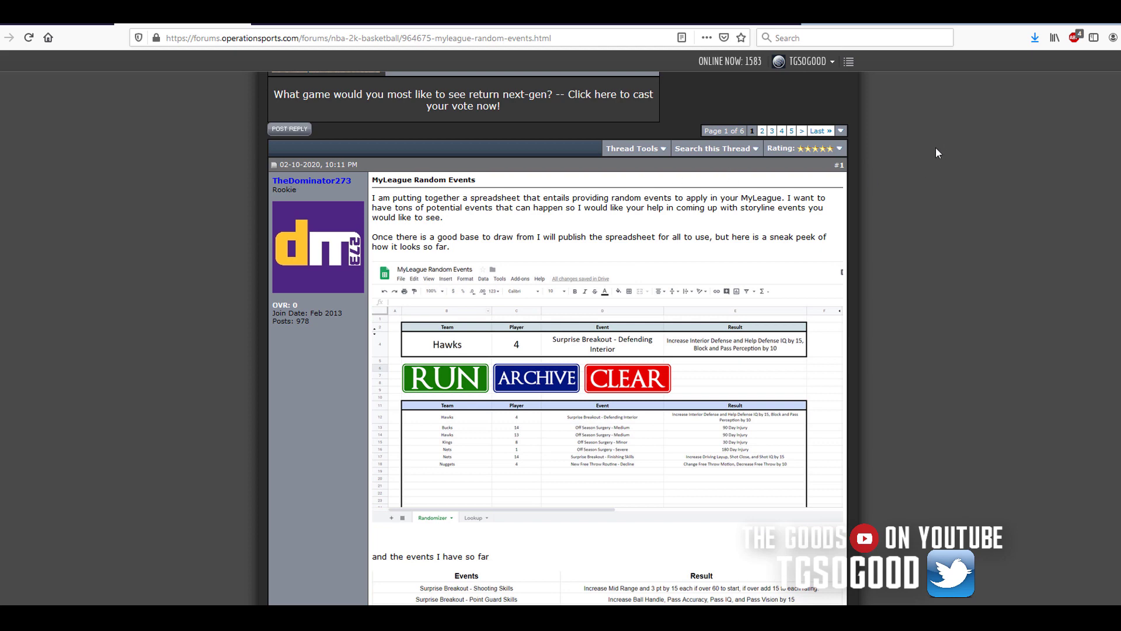
pyautogui.scroll(-7, 909, 183)
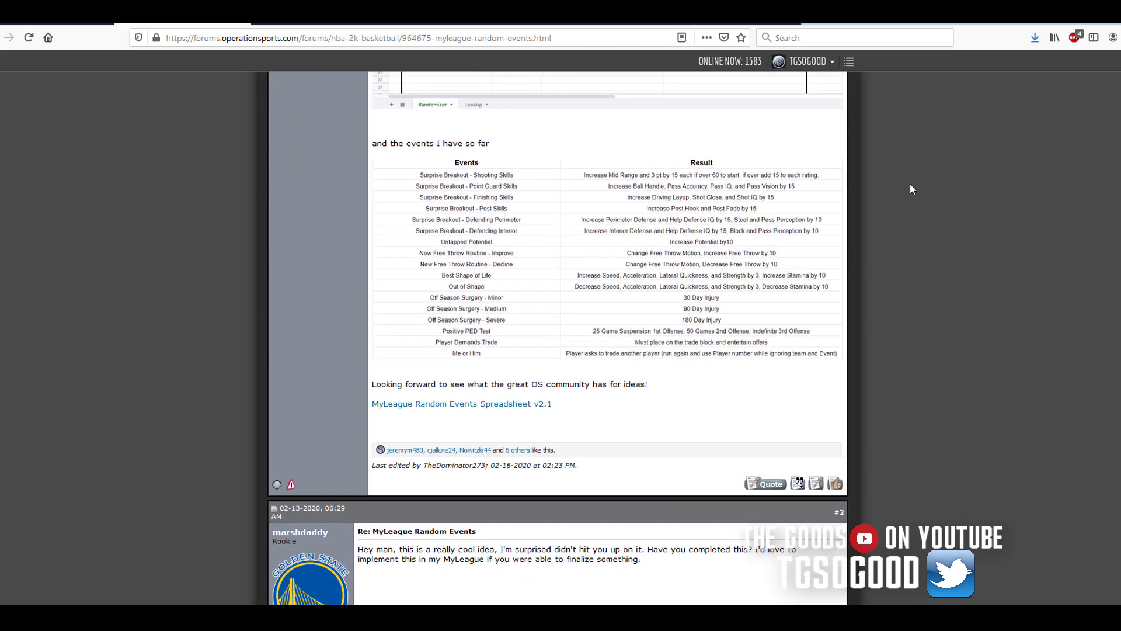
pyautogui.scroll(1, 885, 250)
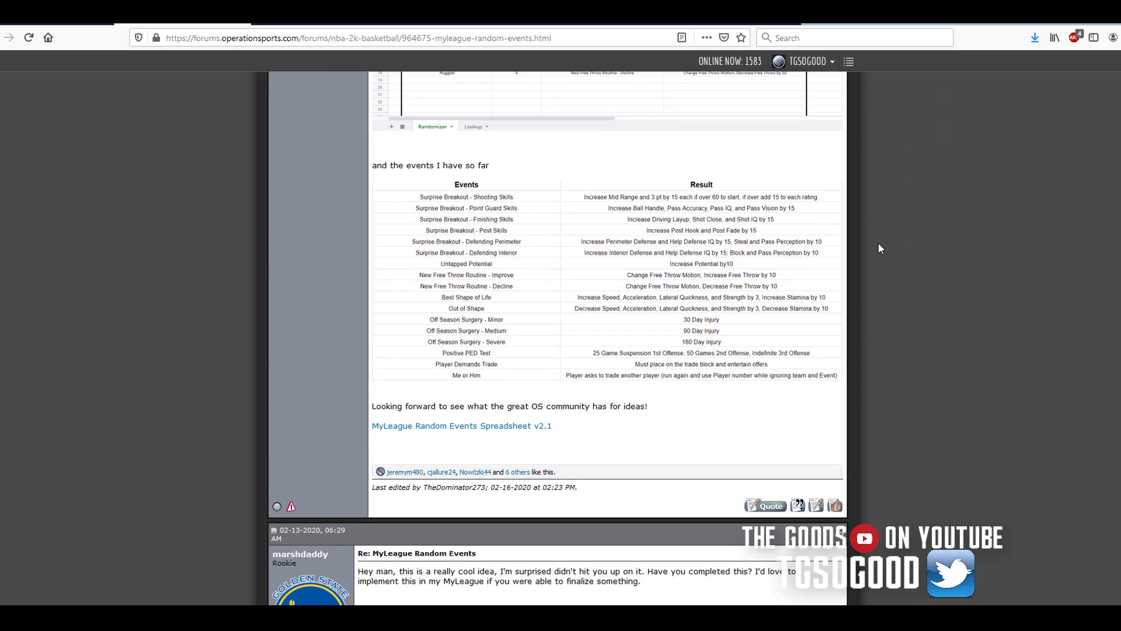
pyautogui.middleClick(895, 247)
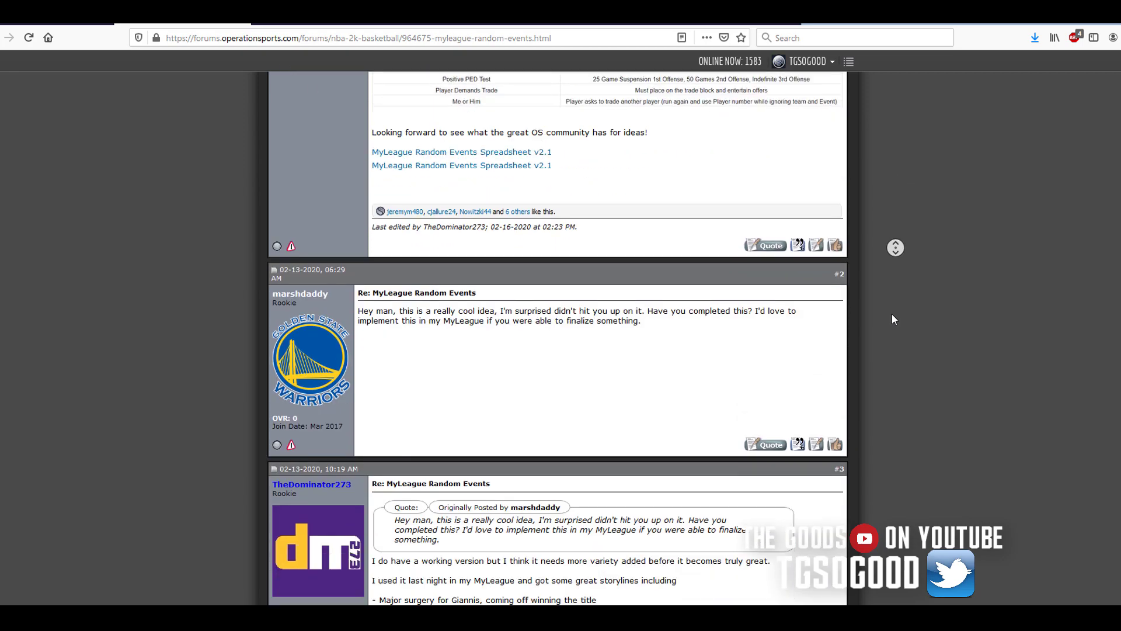
pyautogui.click(887, 280)
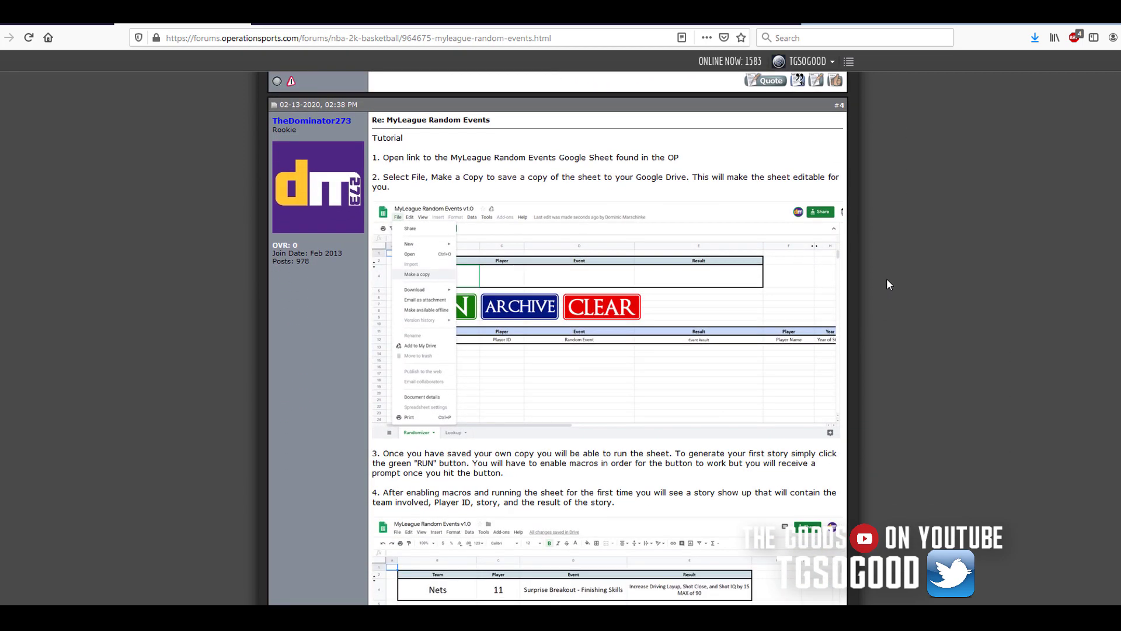
pyautogui.scroll(5, 846, 250)
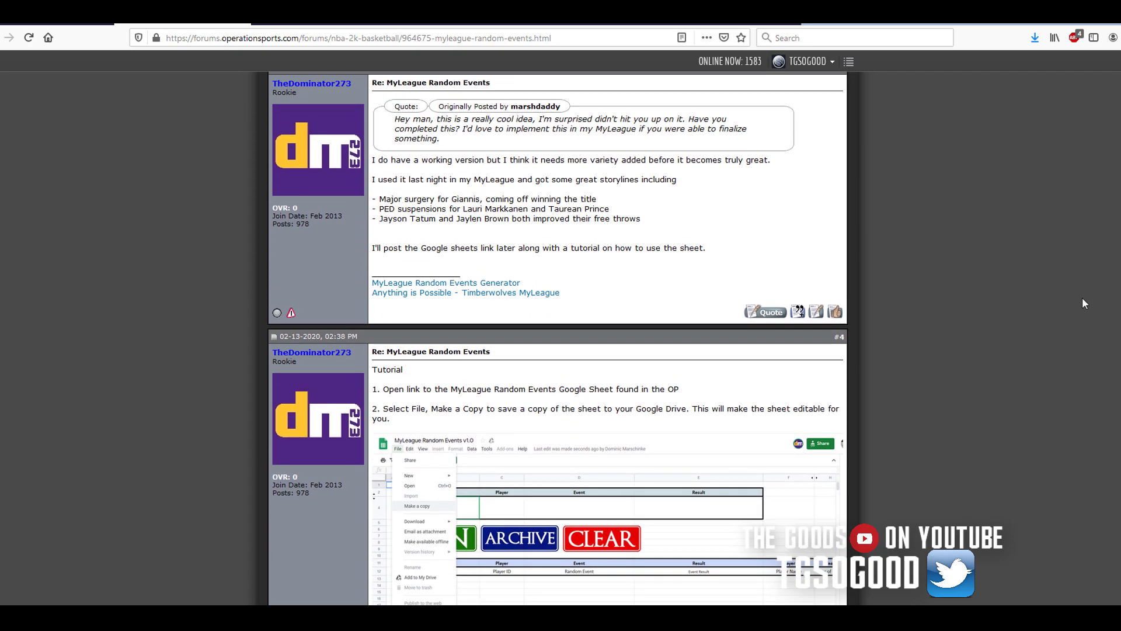
pyautogui.scroll(-15, 1081, 296)
pyautogui.scroll(-10, 608, 339)
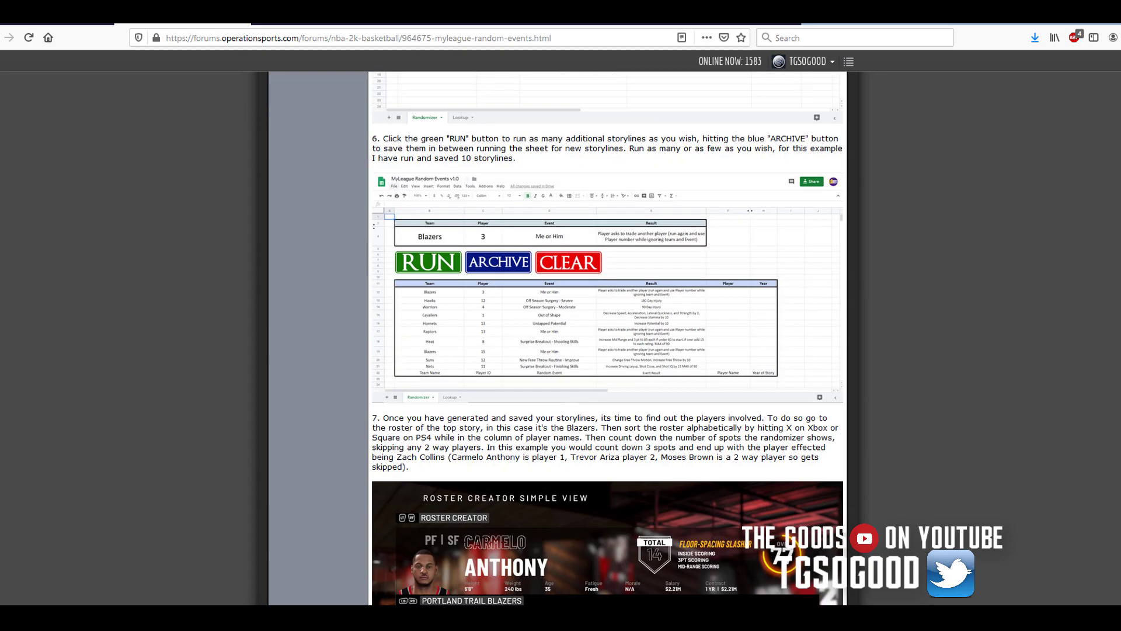
pyautogui.scroll(-3, 608, 338)
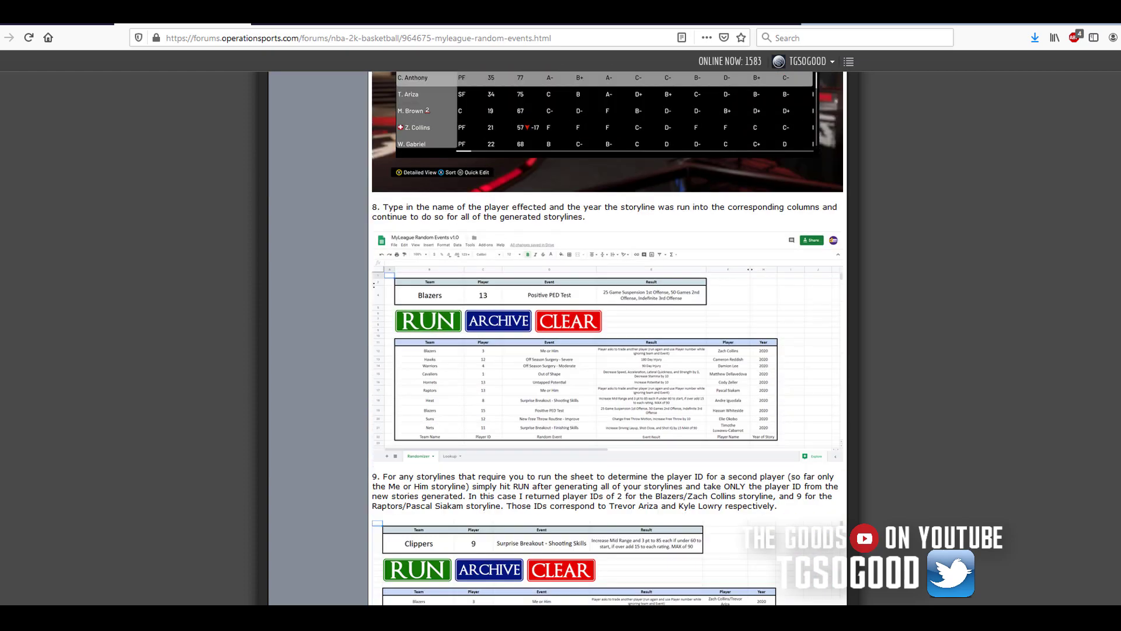
pyautogui.scroll(5, 608, 339)
pyautogui.scroll(10, 608, 339)
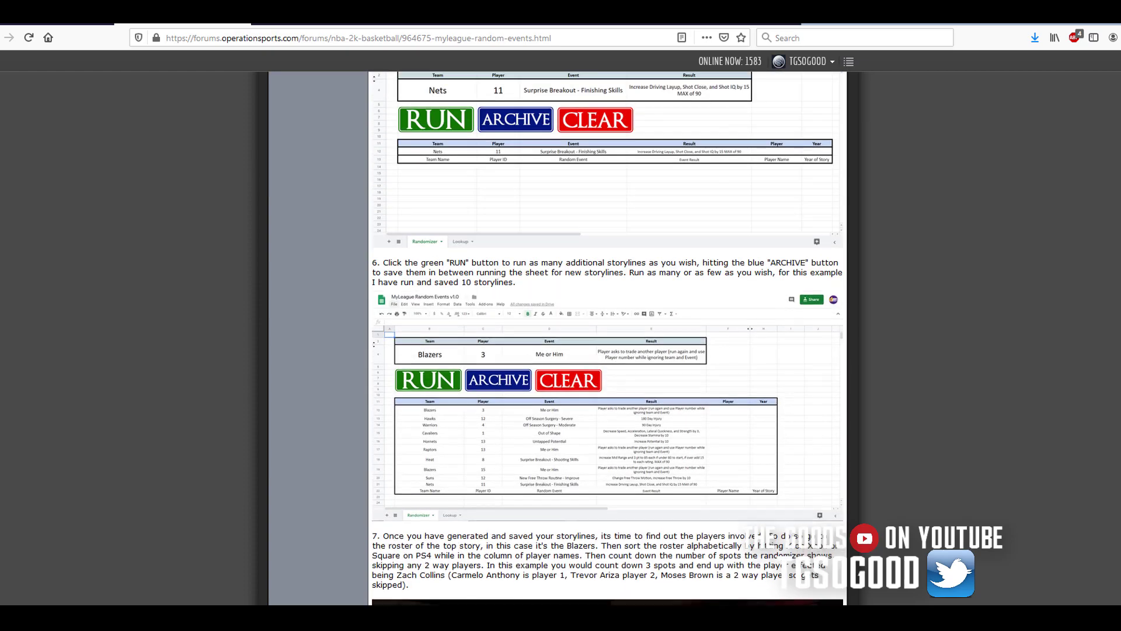
# Make an editable copy of the MyLeague Random Events v2.2 spreadsheet via File > Make a copy
pyautogui.click(350, 23)
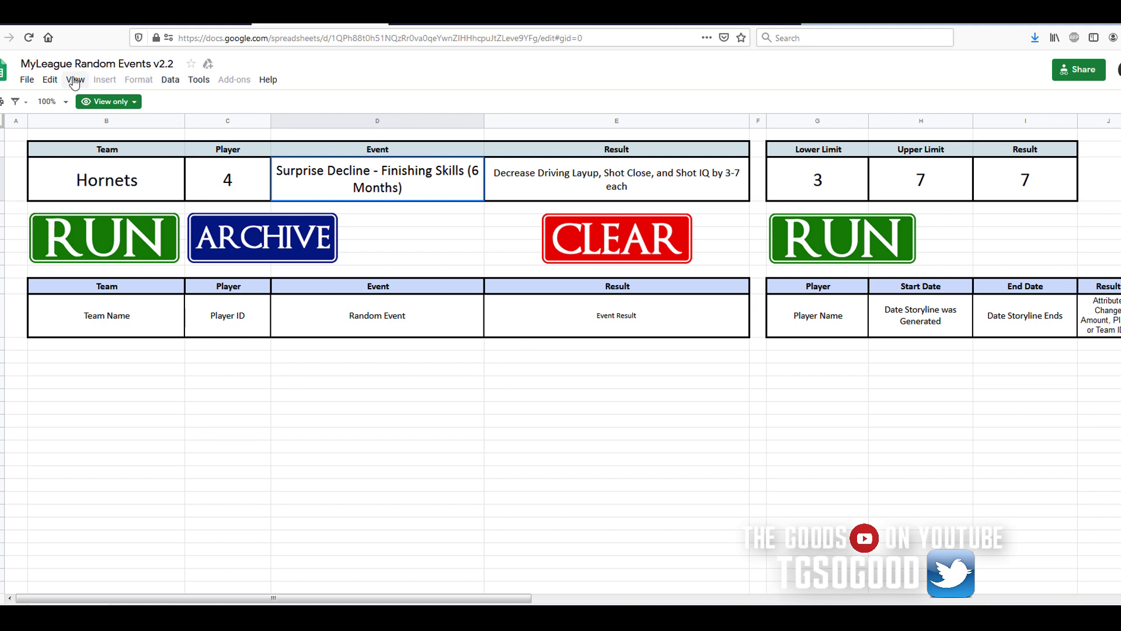
pyautogui.click(29, 80)
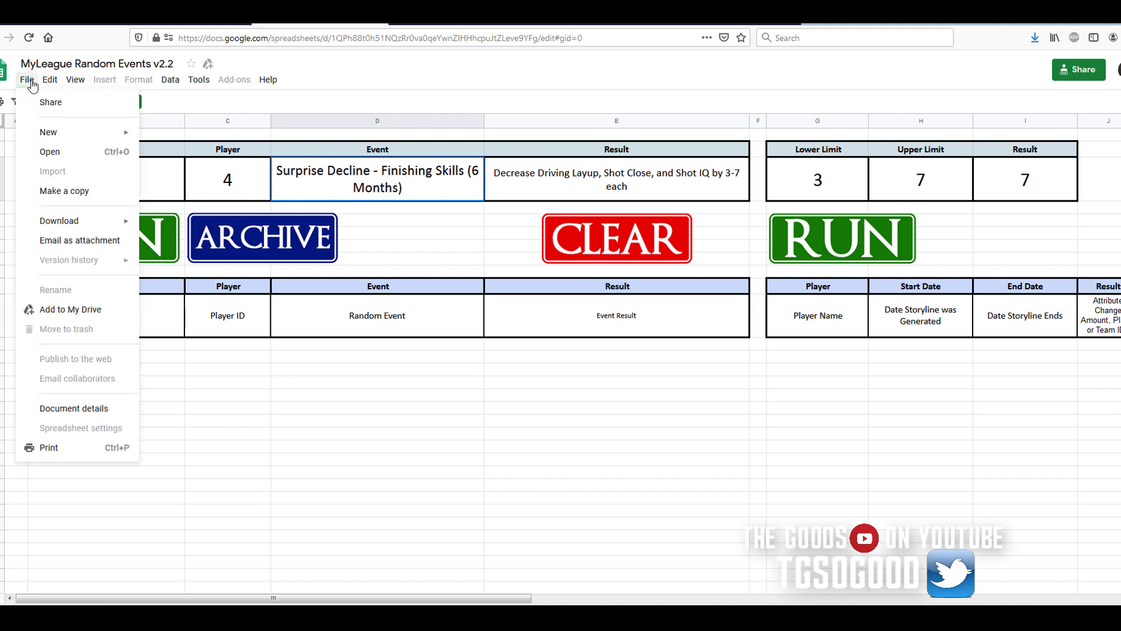
pyautogui.click(78, 193)
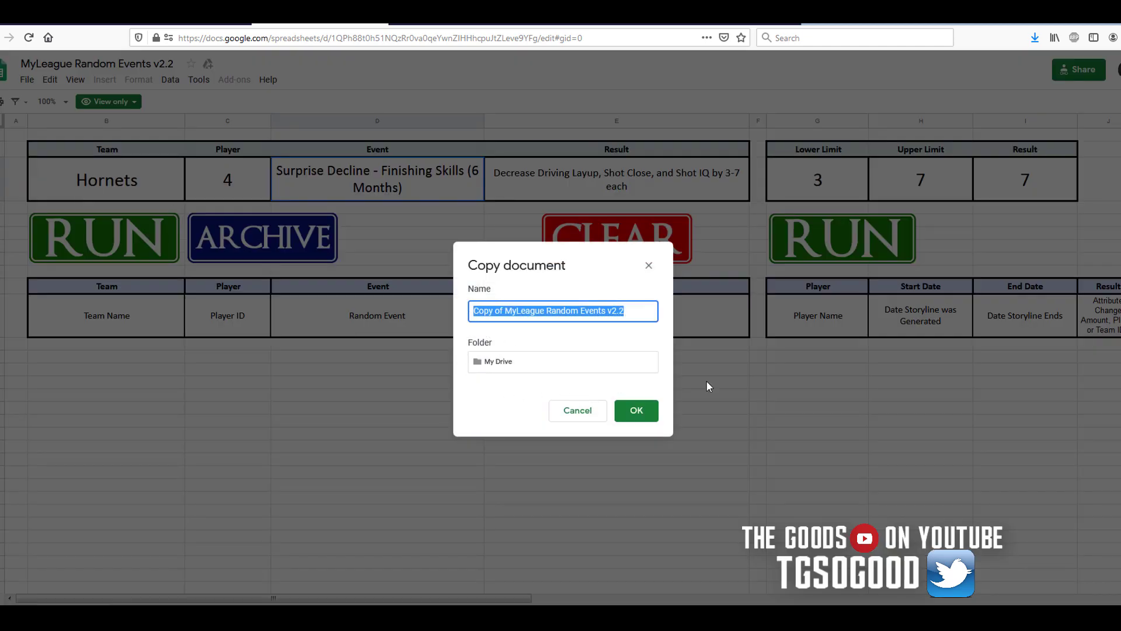
pyautogui.click(581, 410)
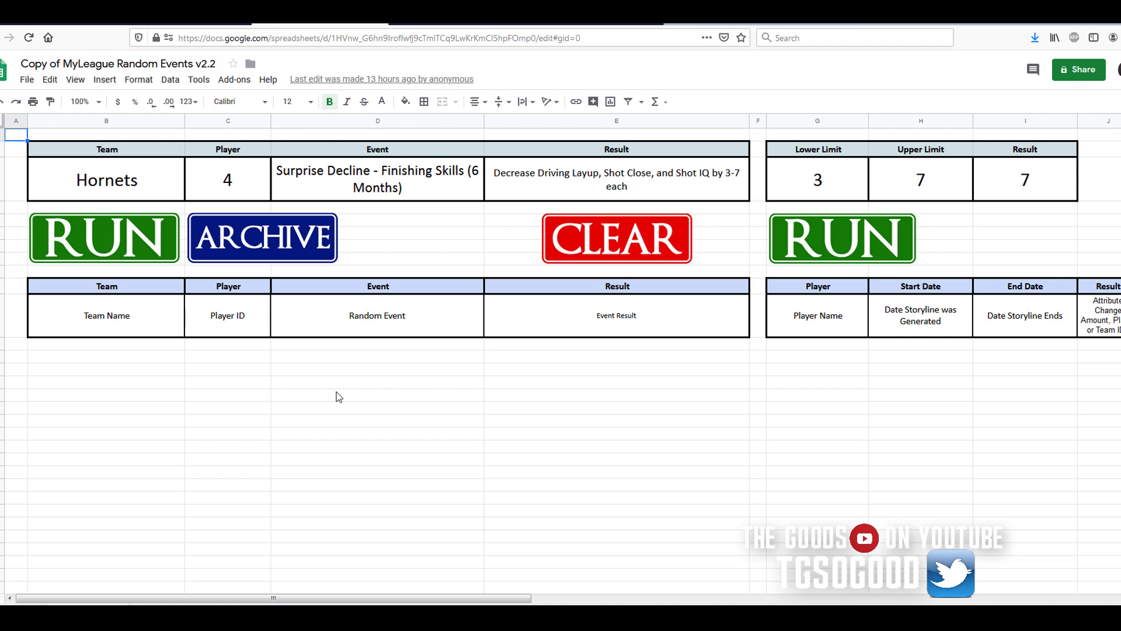
# Run the random event generator and authorize it with your Google account
pyautogui.click(123, 244)
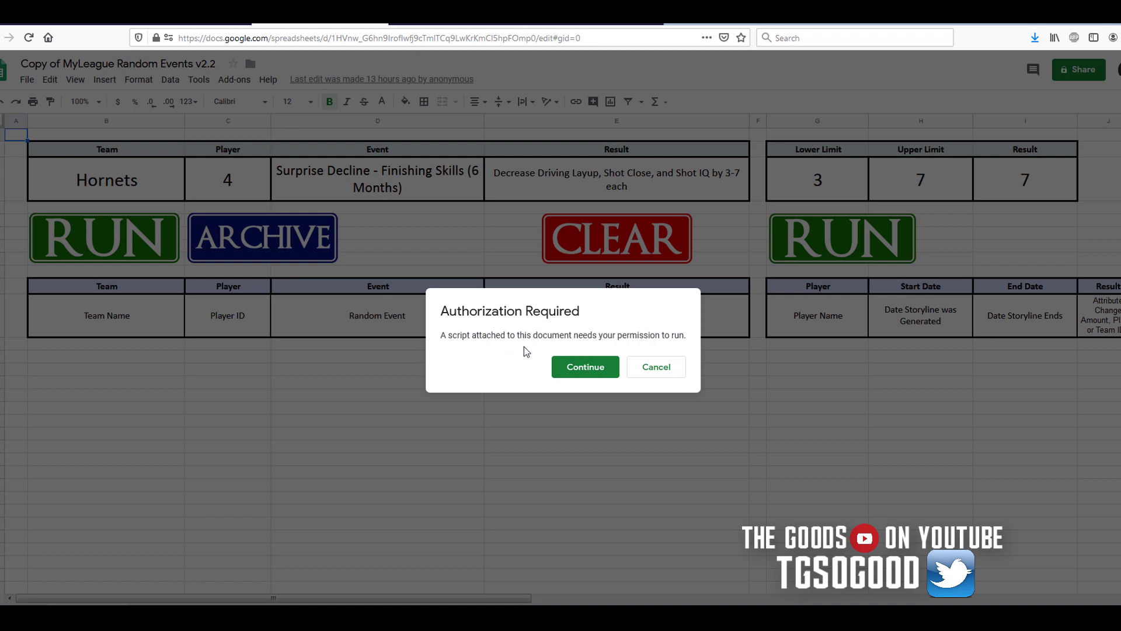
pyautogui.click(585, 368)
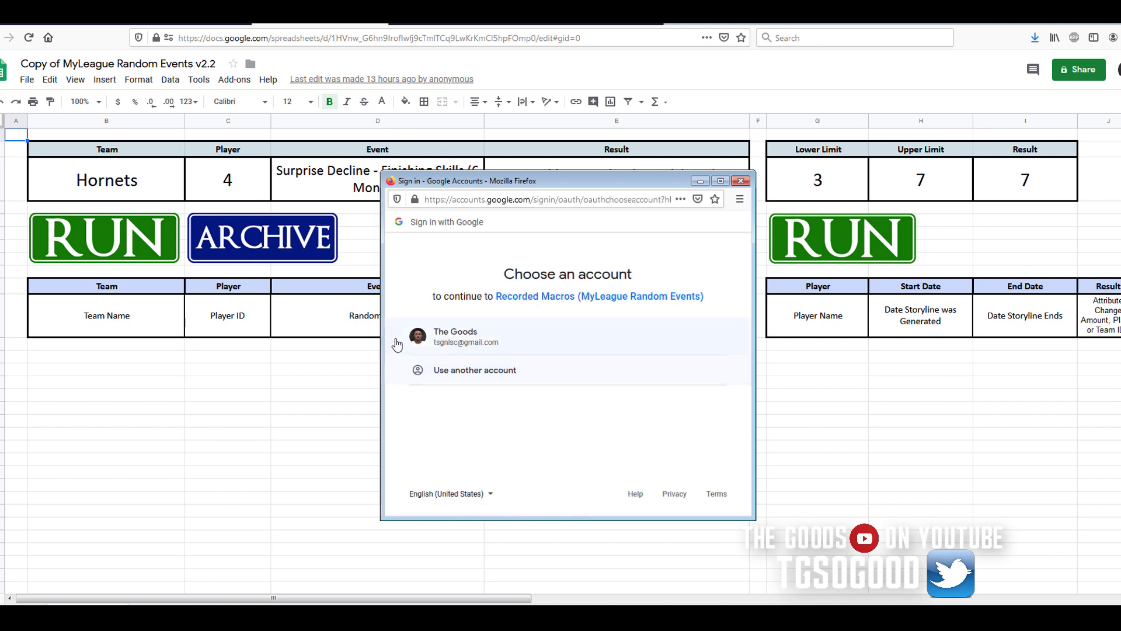
pyautogui.click(529, 350)
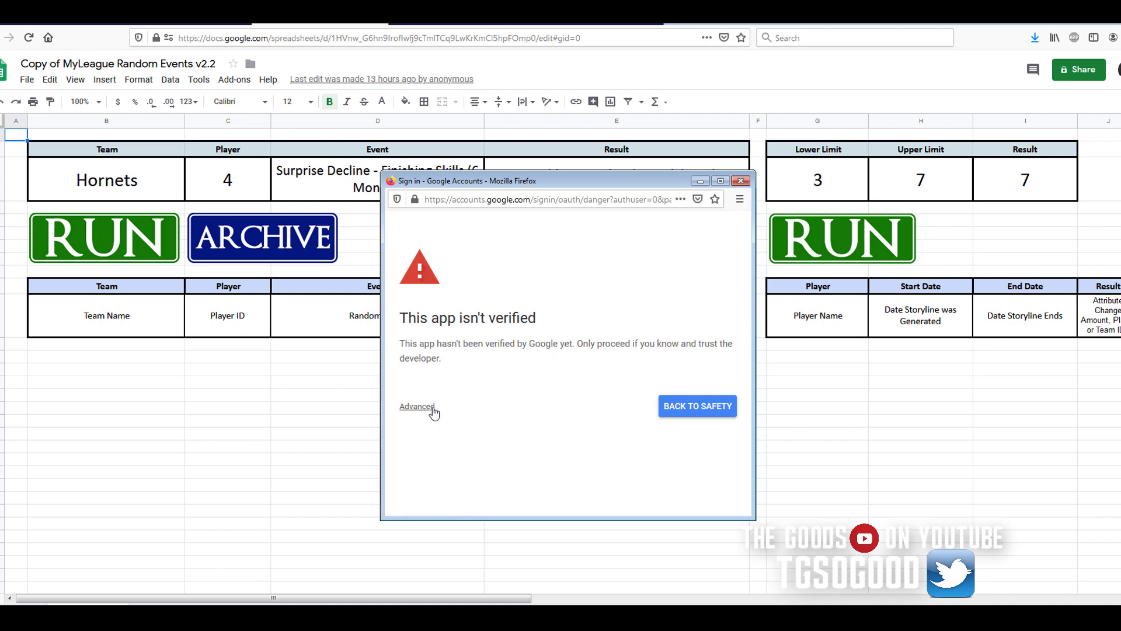
# Proceed past the warning to Recorded Macros (unsafe) and allow it access to your spreadsheets
pyautogui.click(433, 408)
pyautogui.middleClick(541, 304)
pyautogui.scroll(-2, 548, 345)
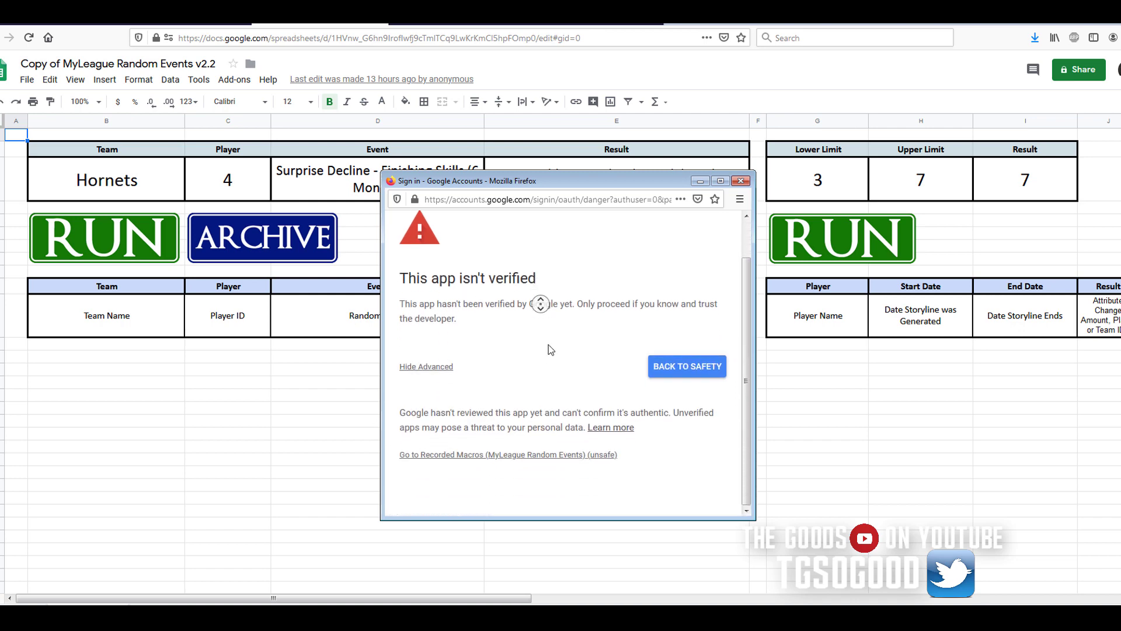
pyautogui.click(549, 349)
pyautogui.click(568, 457)
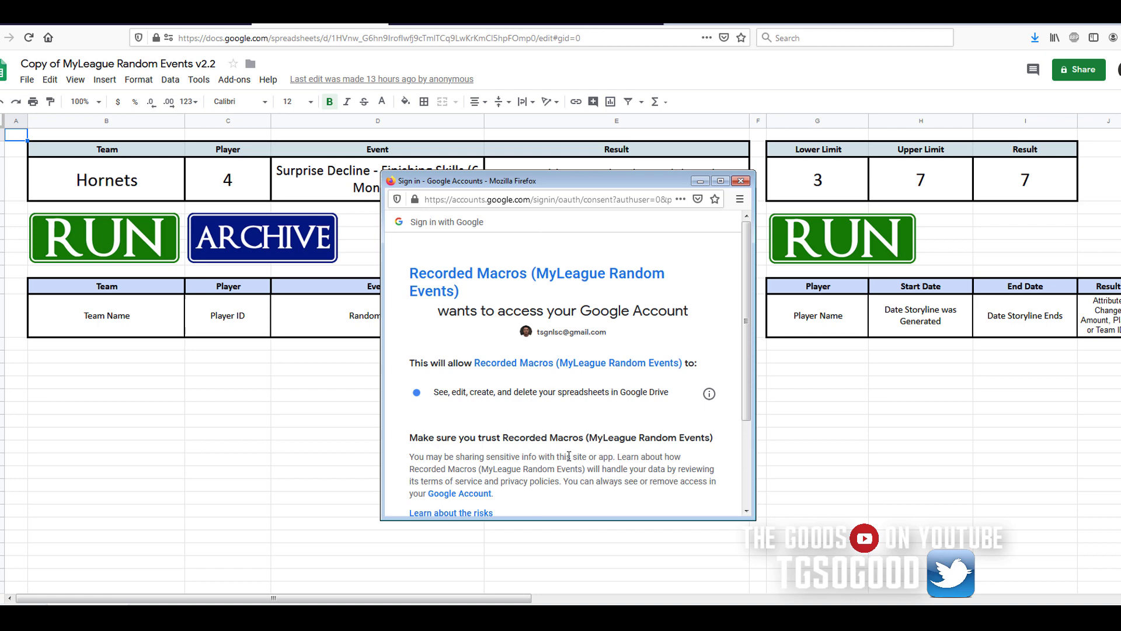
pyautogui.middleClick(510, 395)
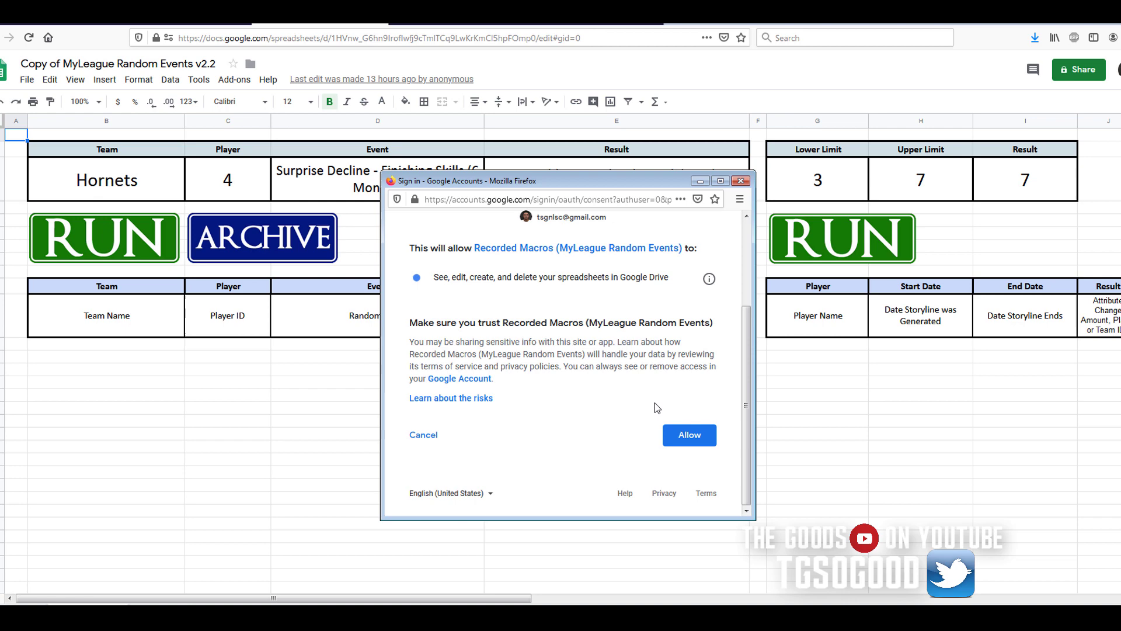
pyautogui.click(682, 442)
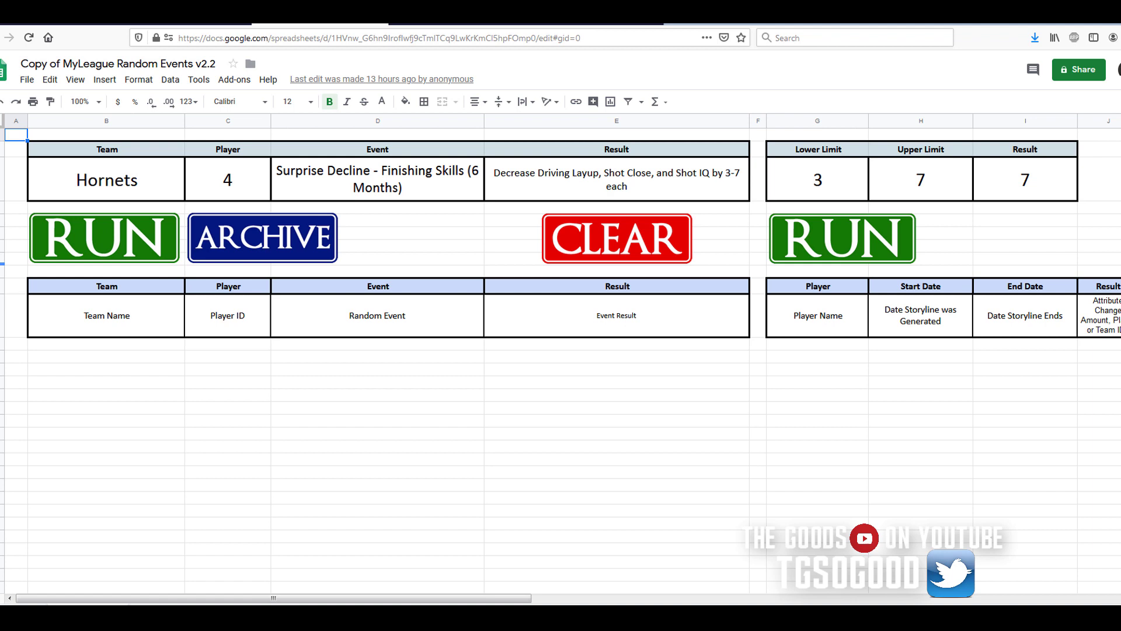
# Run the event generator to get Suns player 5, Surprise Decline – Point Guard Skills (2 Weeks)
pyautogui.click(101, 234)
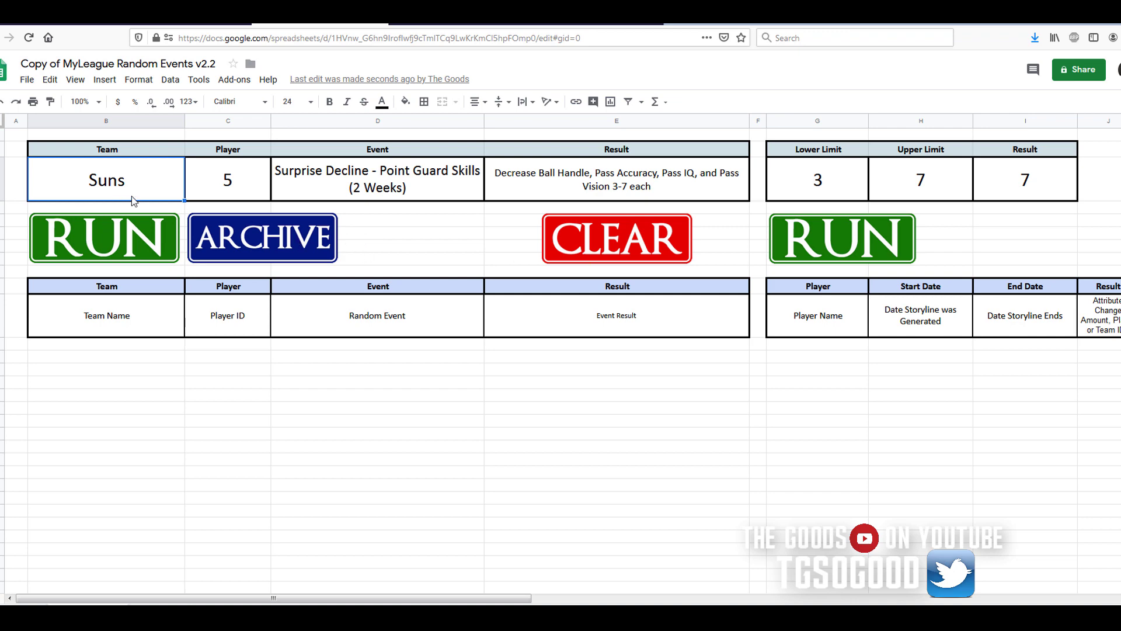
pyautogui.click(266, 246)
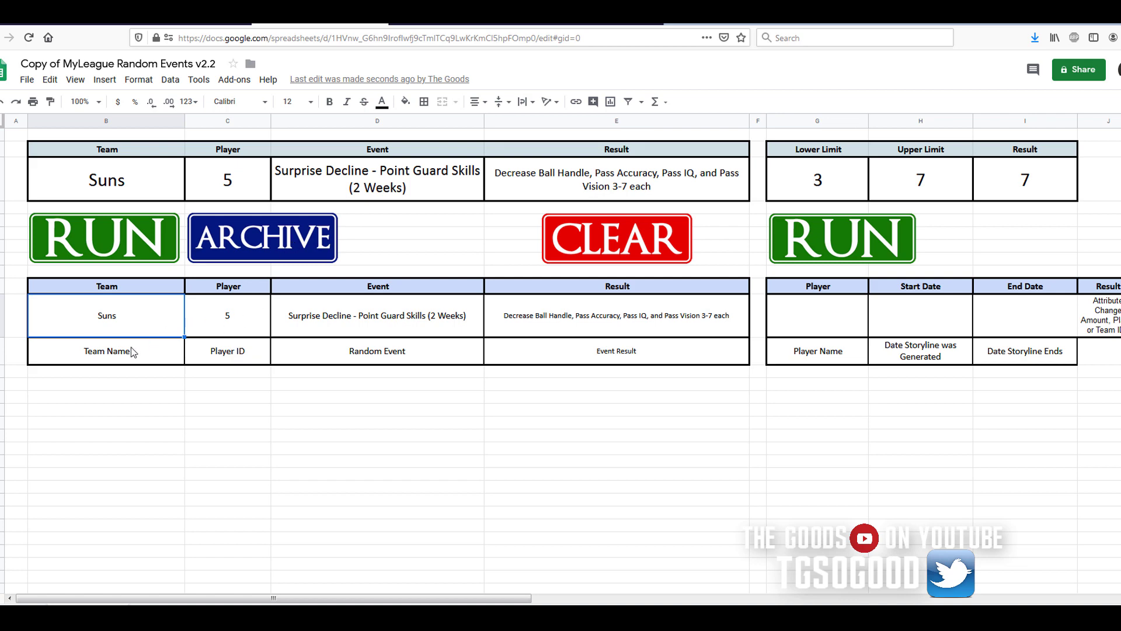
pyautogui.moveTo(115, 186); pyautogui.dragTo(602, 186)
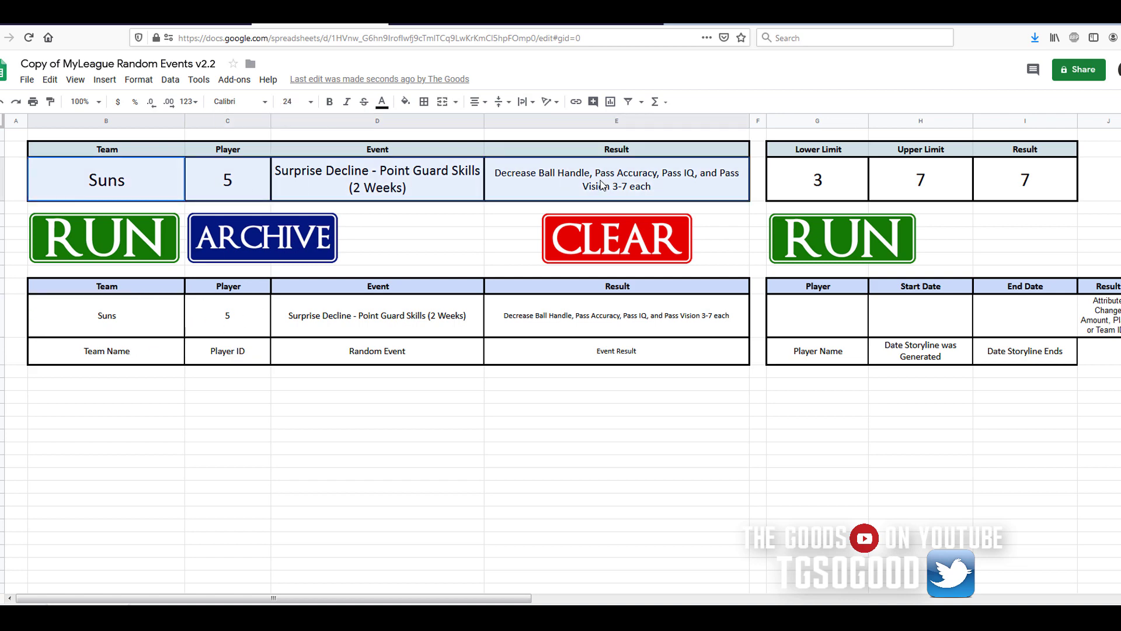
pyautogui.click(104, 359)
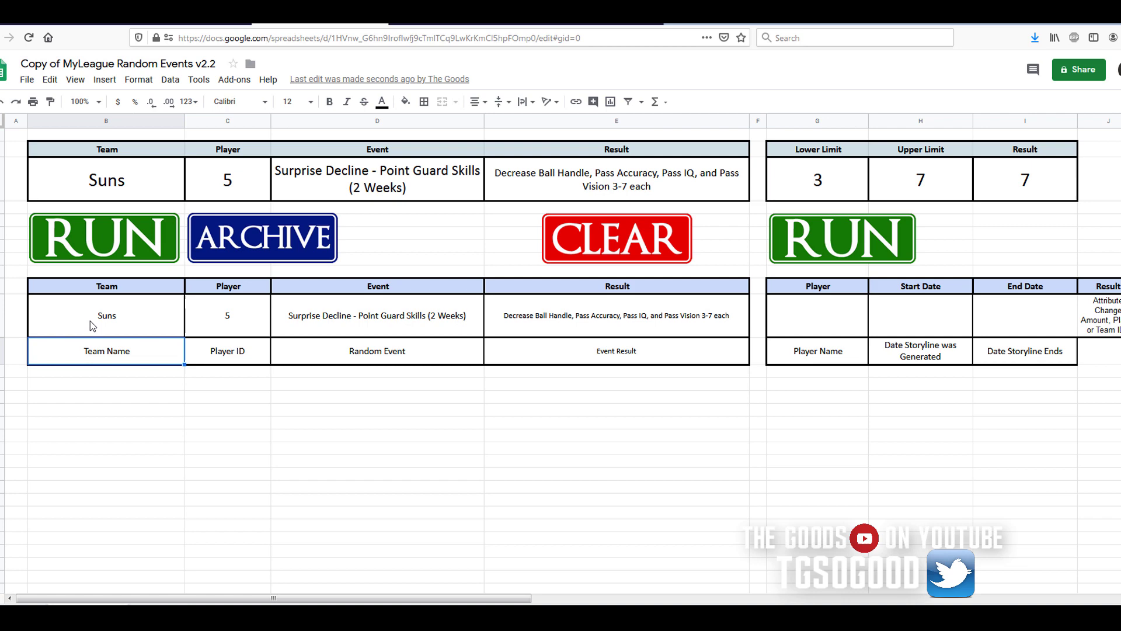
pyautogui.moveTo(94, 321); pyautogui.dragTo(611, 323)
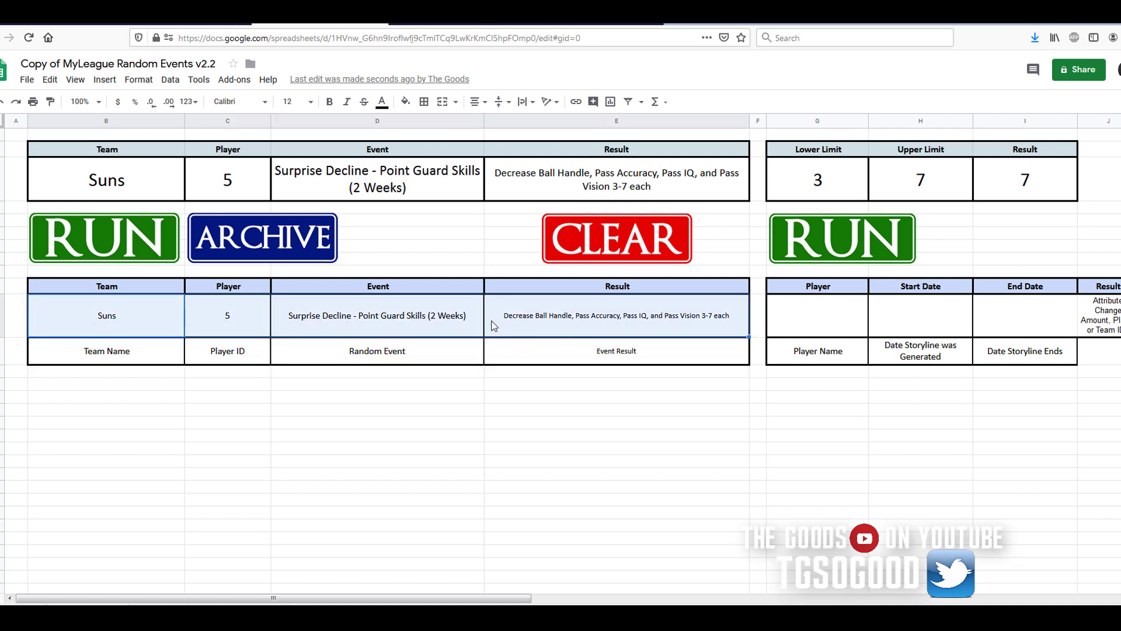
pyautogui.click(793, 307)
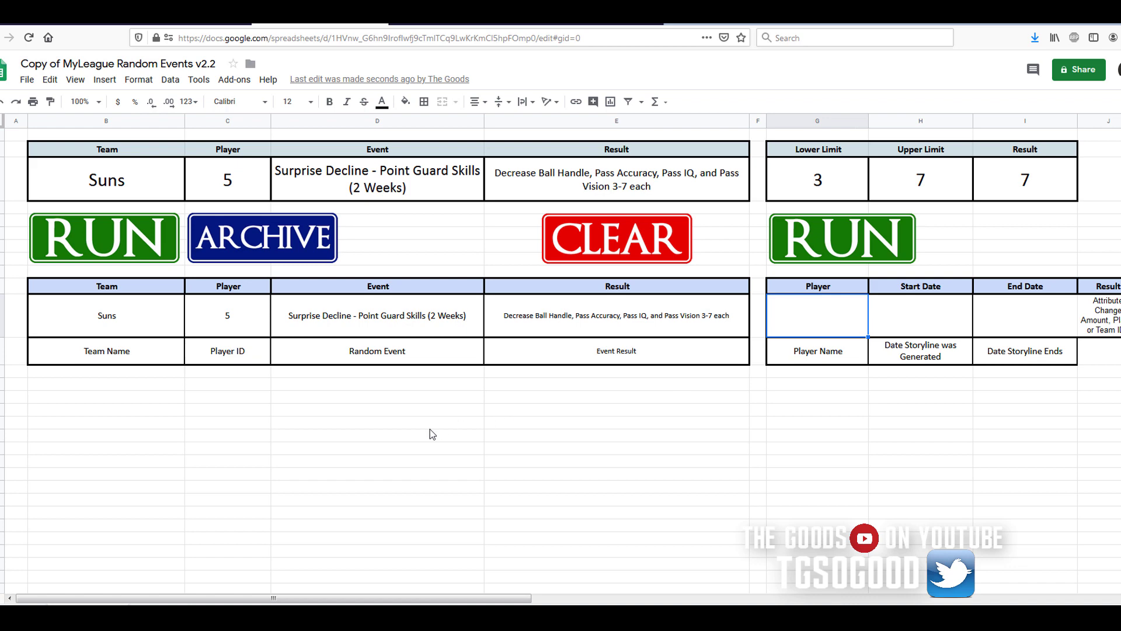
# Enter 'Devin Booker' as the player for the Suns decline event in G5
pyautogui.write('devin')
pyautogui.press('BackSpace')
pyautogui.press('BackSpace')
pyautogui.press('BackSpace')
pyautogui.press('BackSpace')
pyautogui.press('BackSpace')
pyautogui.write('Devi')
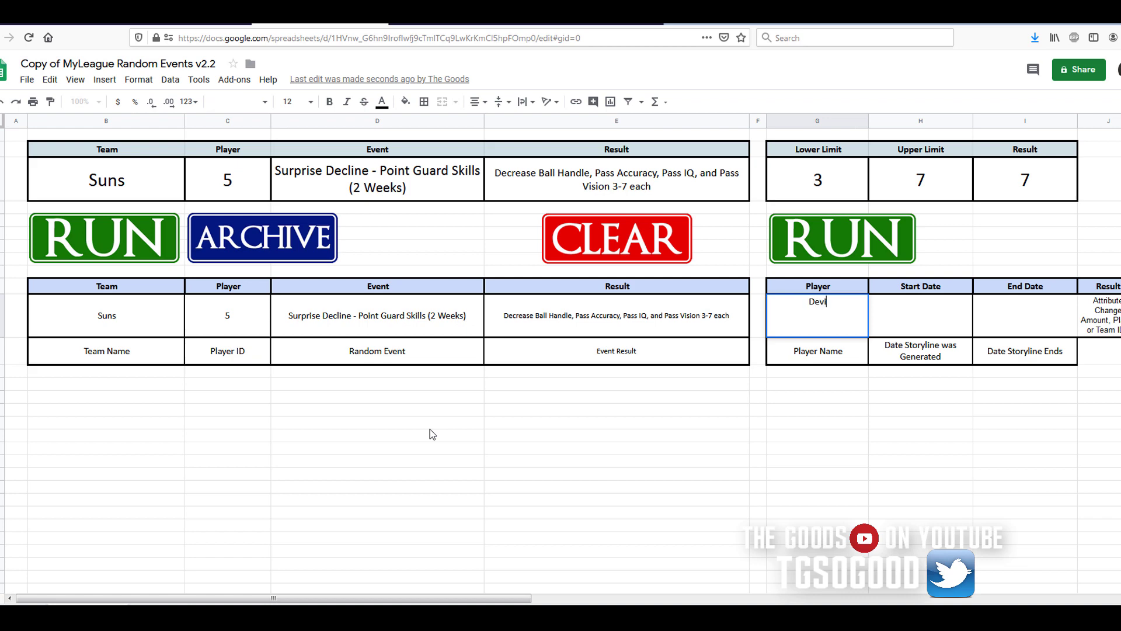
pyautogui.write('n Booker')
pyautogui.click(1112, 308)
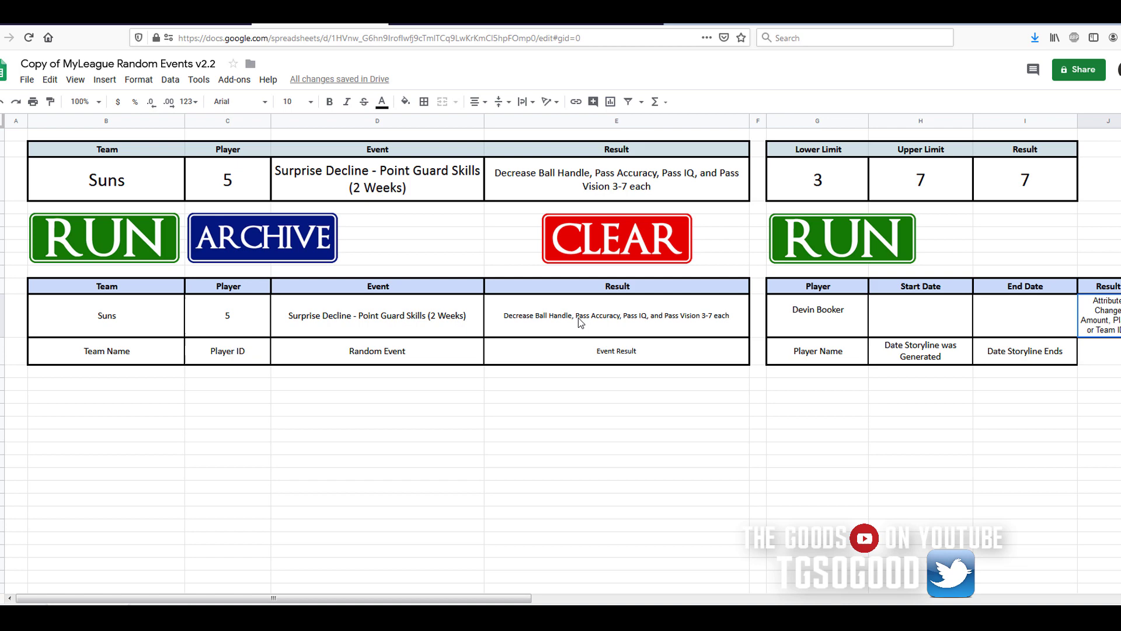
pyautogui.click(533, 331)
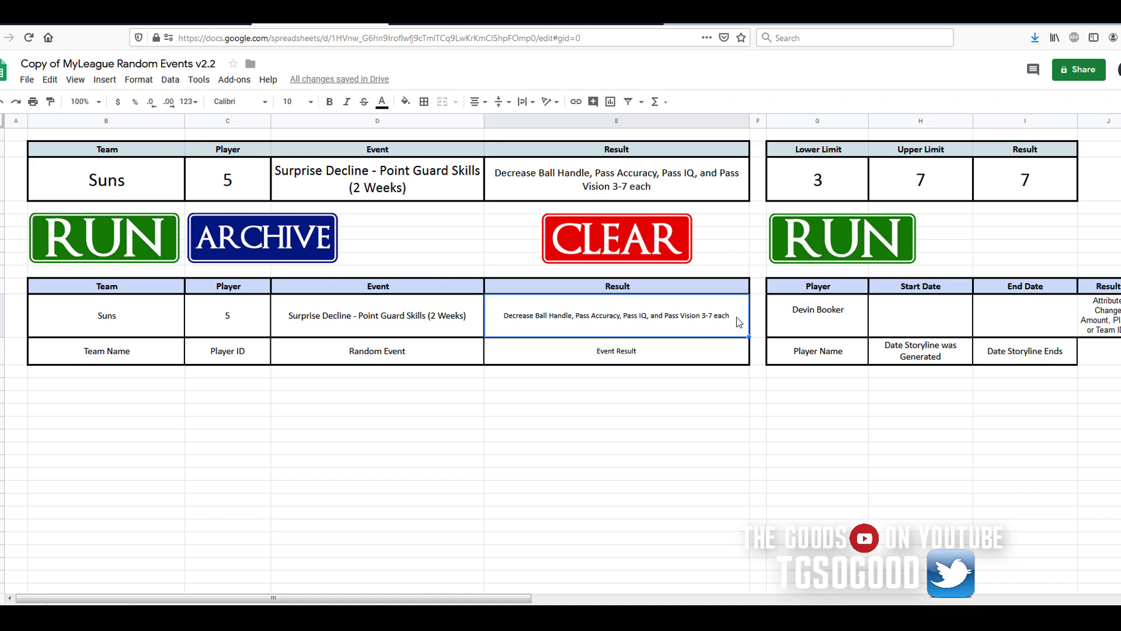
# Roll the number randomizer several times with its existing limits
pyautogui.click(826, 183)
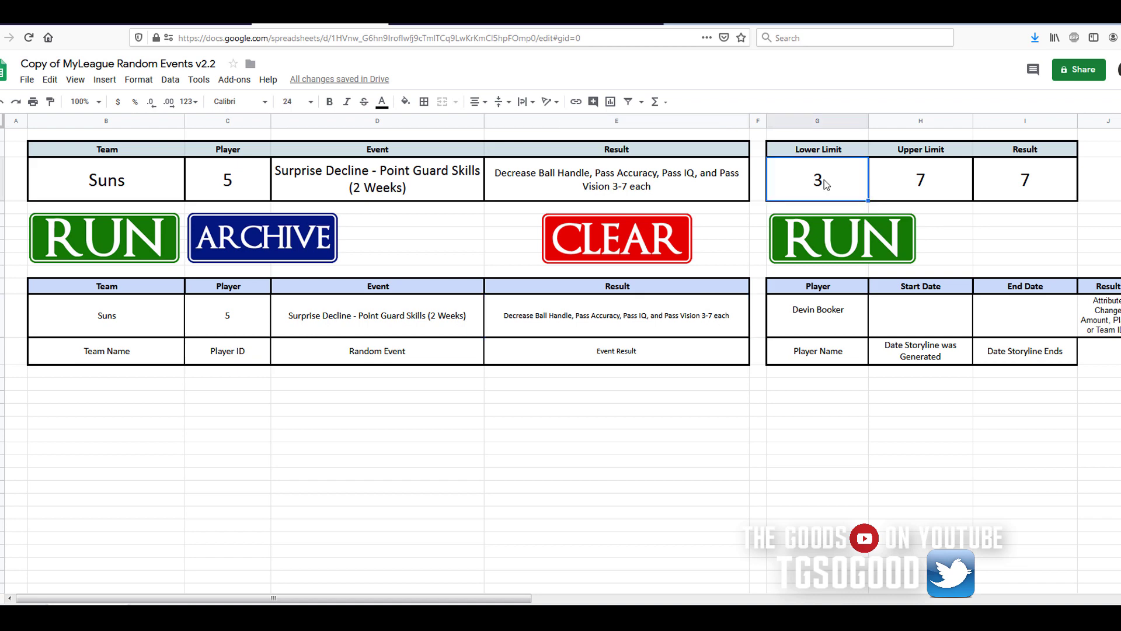
pyautogui.click(852, 244)
pyautogui.click(851, 244)
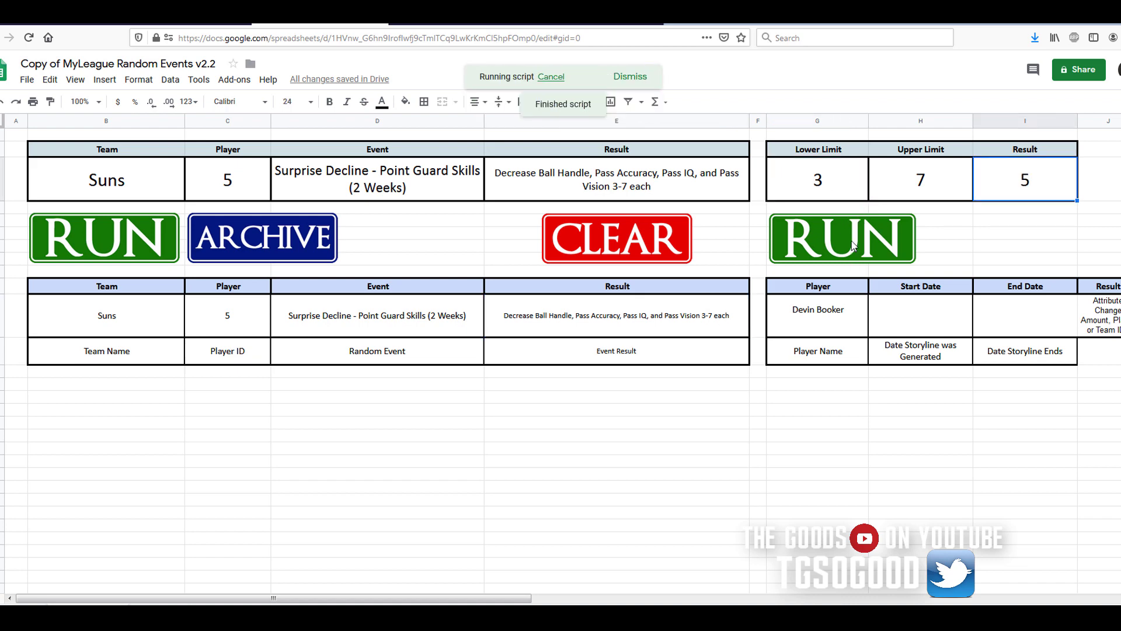
pyautogui.click(850, 245)
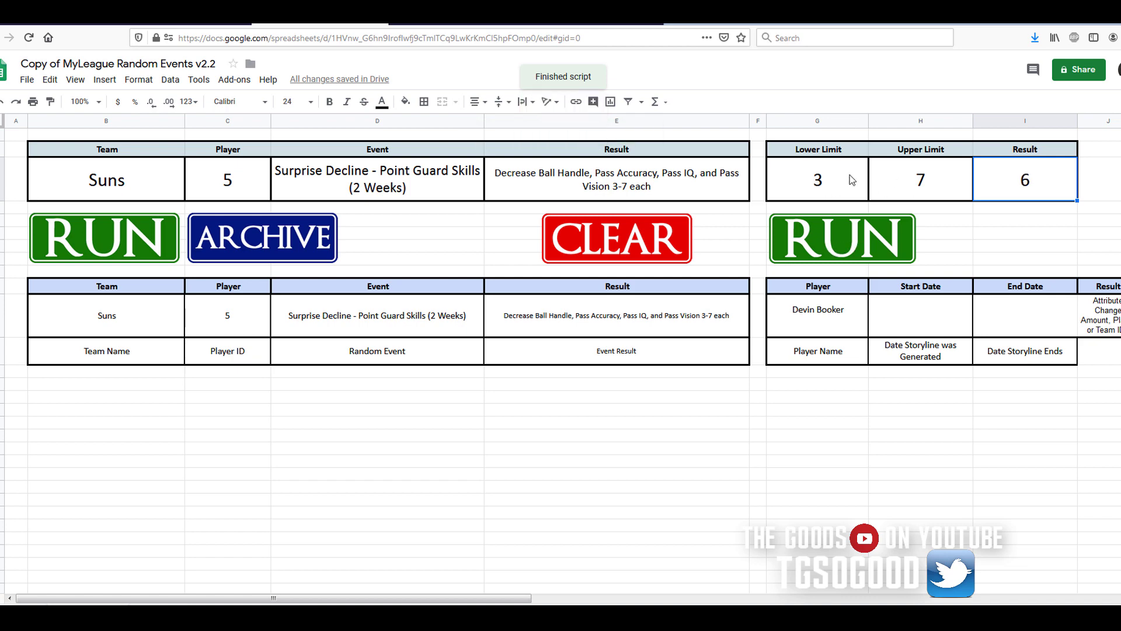
pyautogui.click(828, 180)
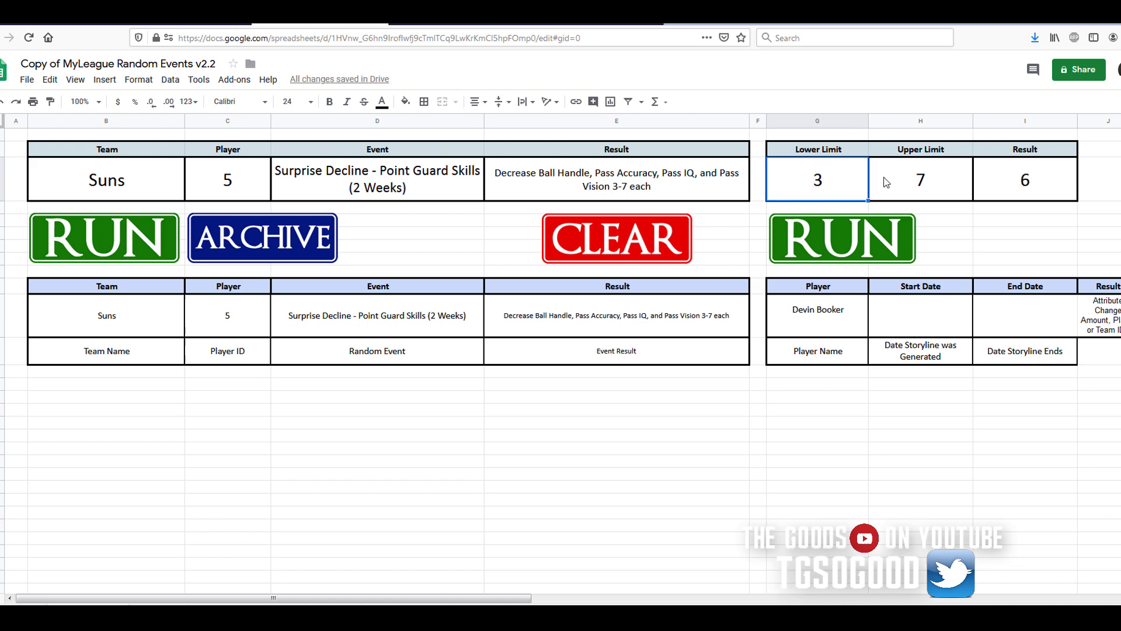
pyautogui.click(619, 193)
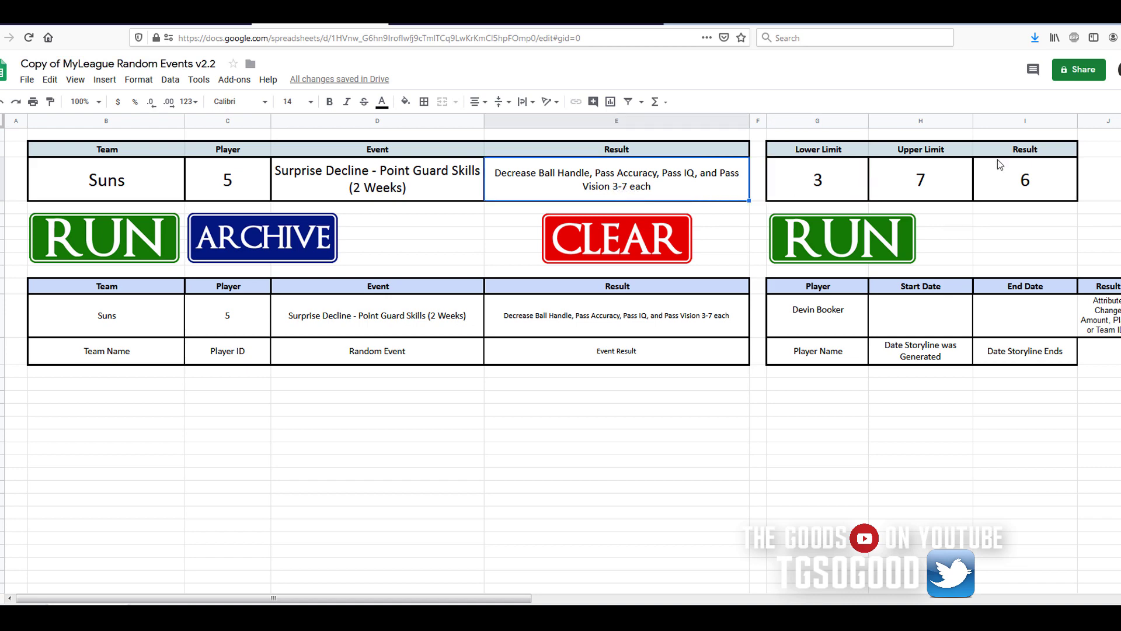
# Set the Lower Limit to 2 and the Upper Limit to 9, then roll new numbers
pyautogui.click(823, 181)
pyautogui.write('2')
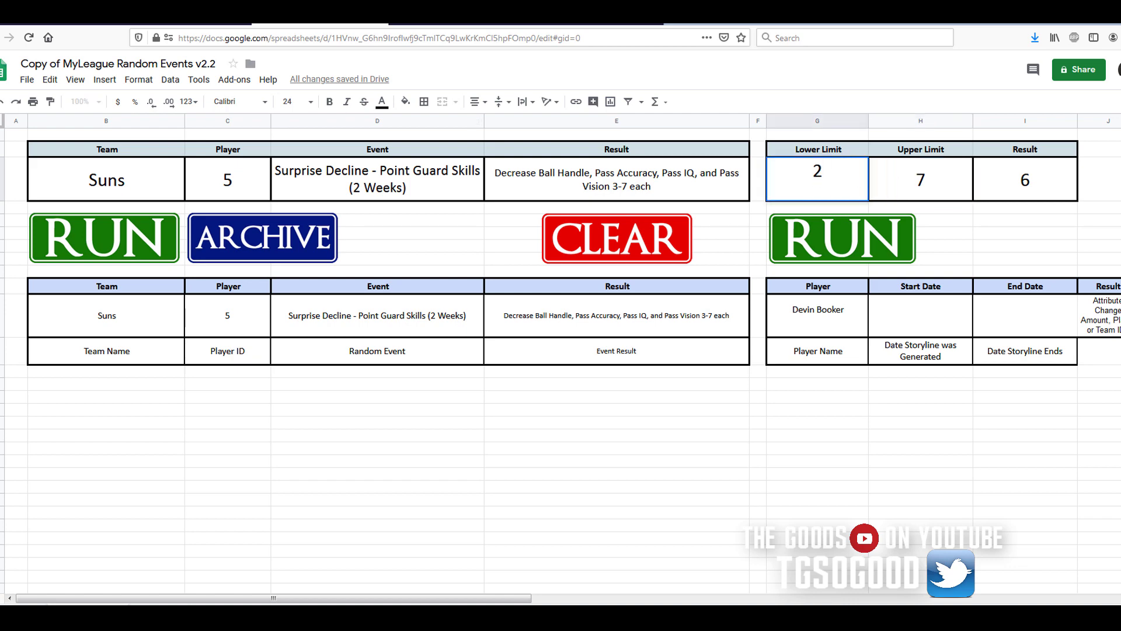
pyautogui.press('Tab')
pyautogui.press('Tab')
pyautogui.click(920, 179)
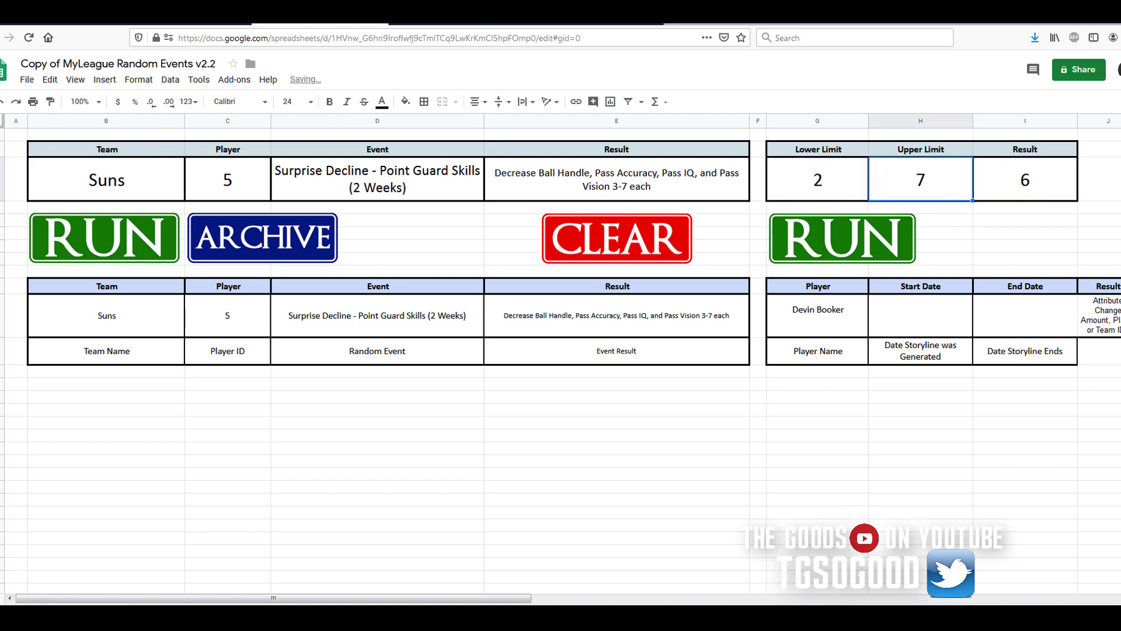
pyautogui.write('9')
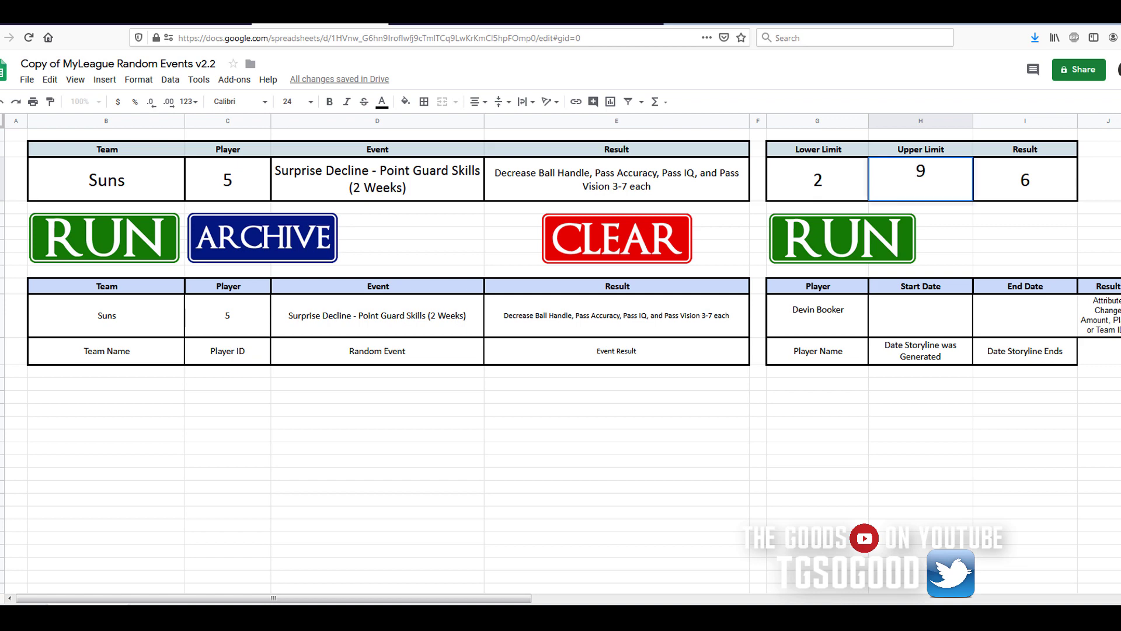
pyautogui.click(863, 240)
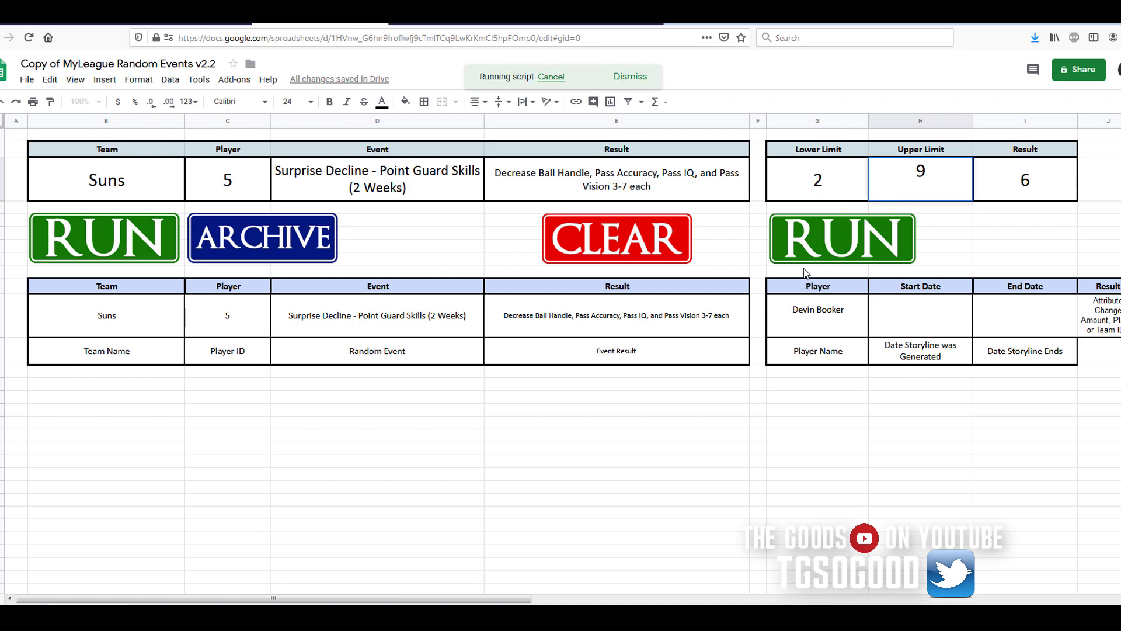
pyautogui.click(772, 244)
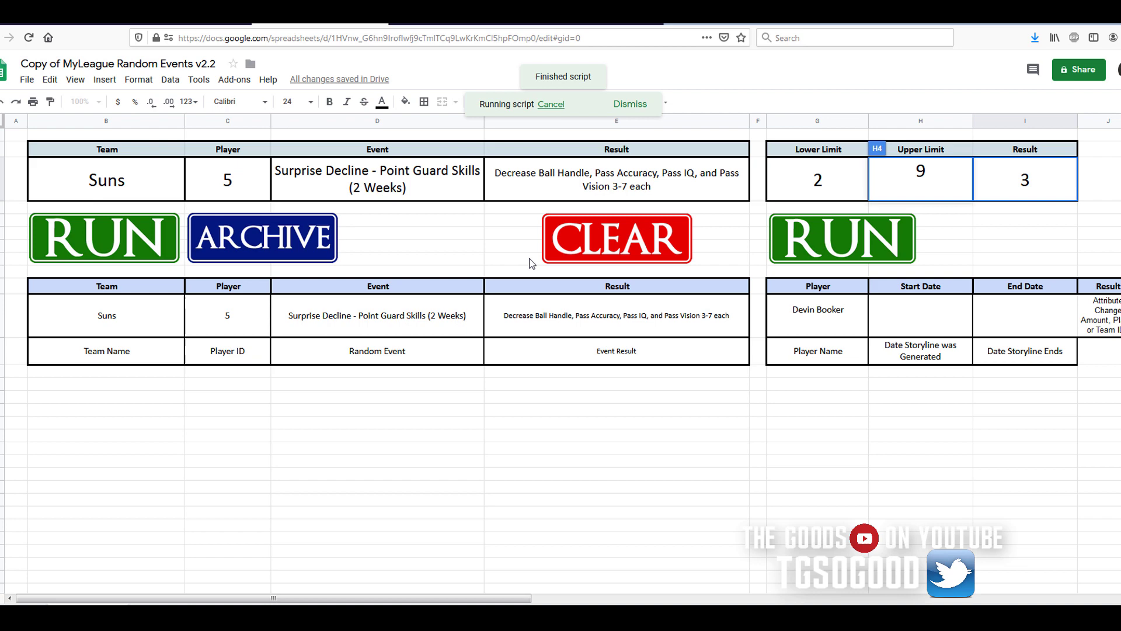
# Generate a new event, then change the archived Suns result's 3-7 range to a fixed 7
pyautogui.click(121, 245)
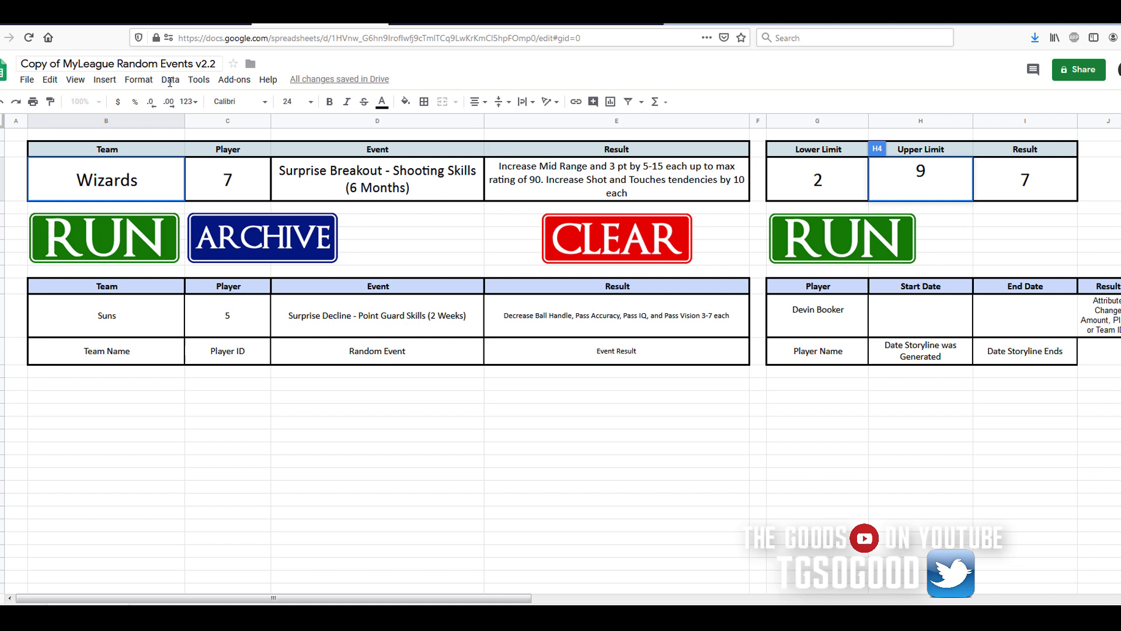
pyautogui.click(843, 181)
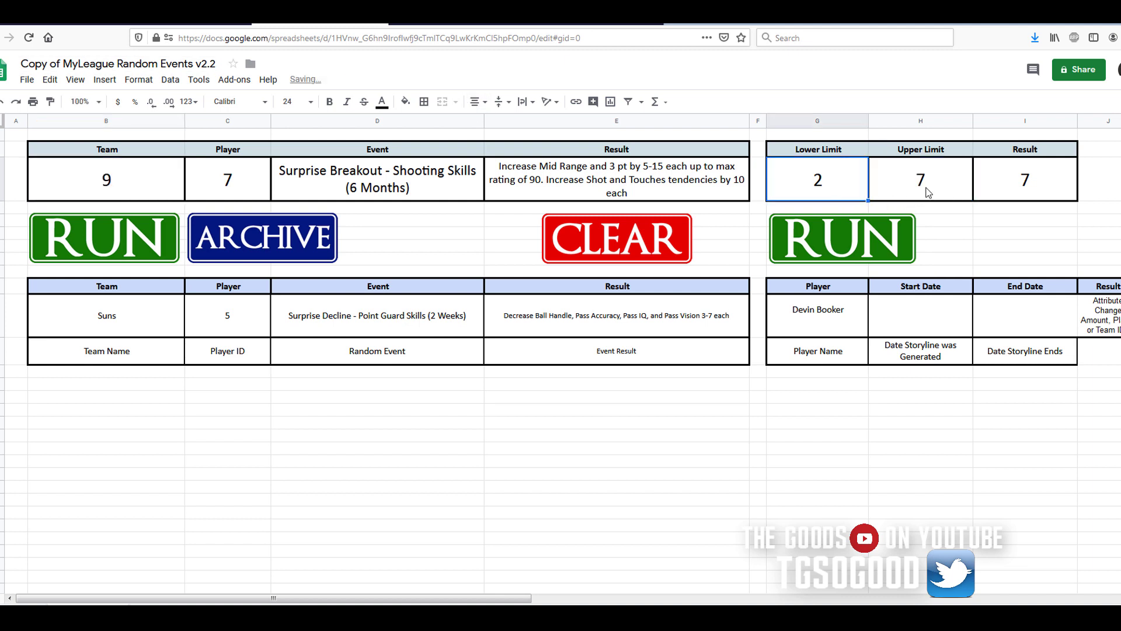
pyautogui.click(713, 320)
pyautogui.doubleClick(715, 320)
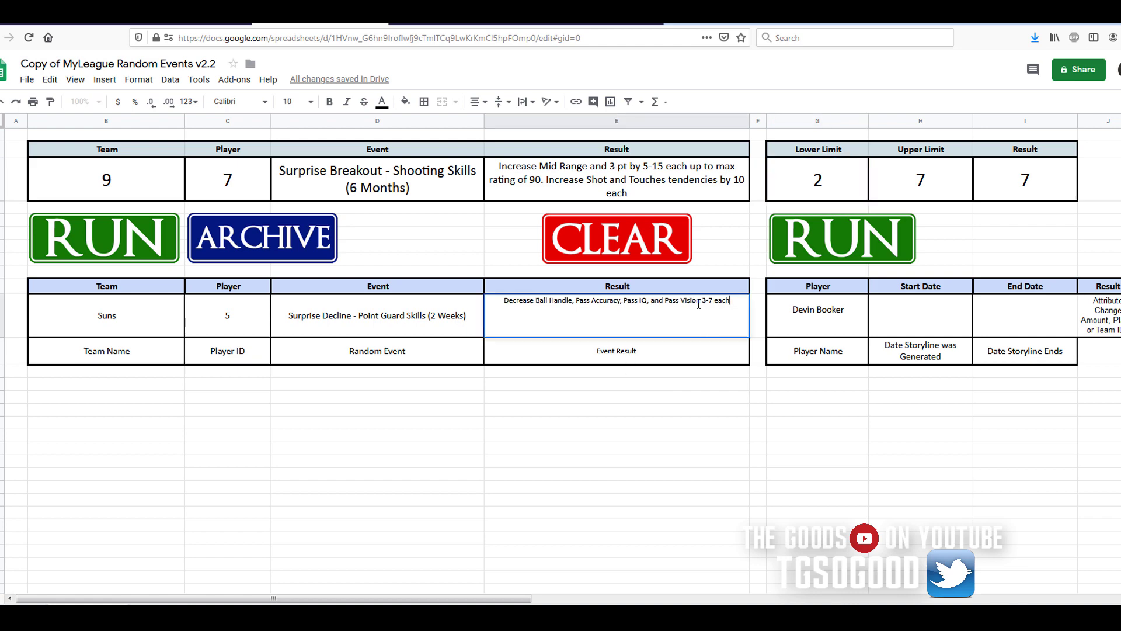
pyautogui.moveTo(711, 299); pyautogui.dragTo(702, 301)
pyautogui.write('7')
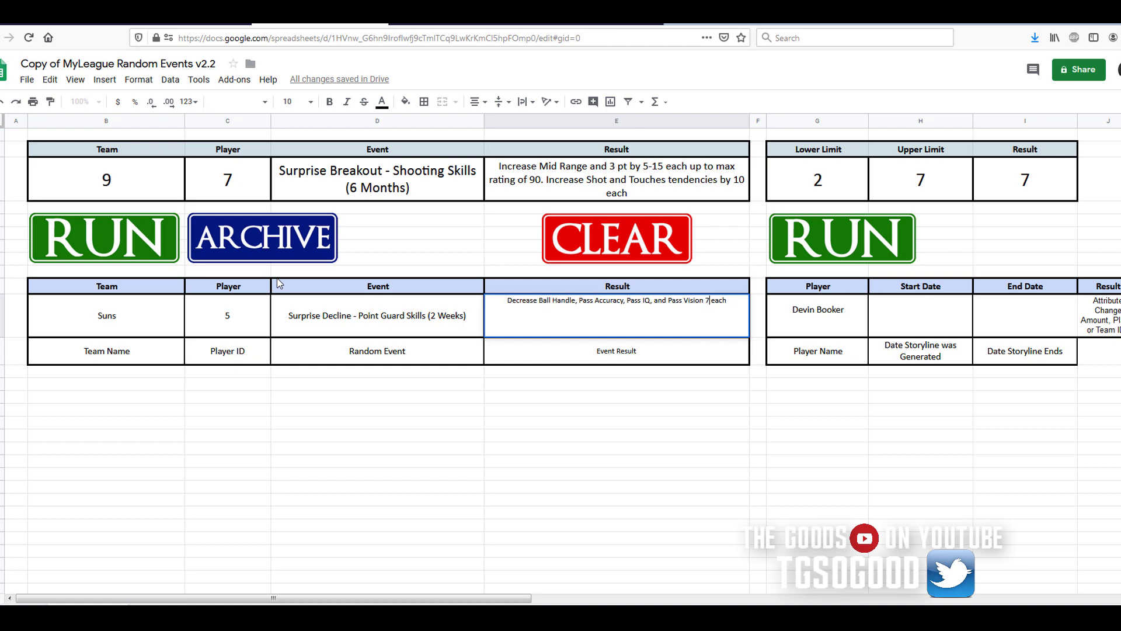
pyautogui.click(1007, 178)
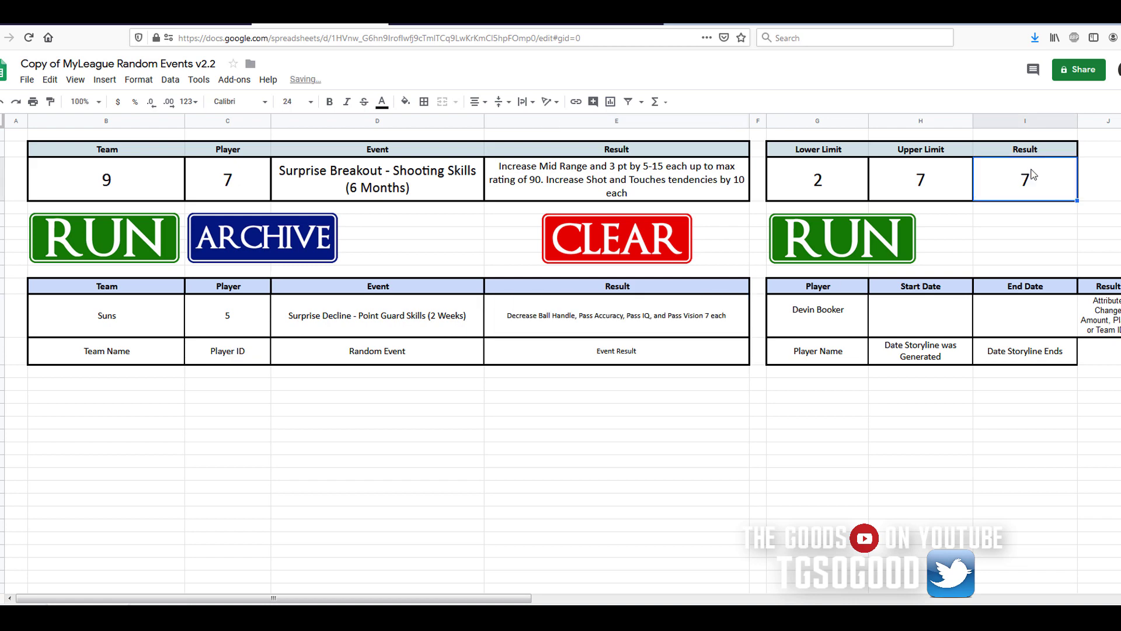
# Reroll the randomizer, reset the Upper Limit to 9, and roll a new result of 7
pyautogui.click(879, 247)
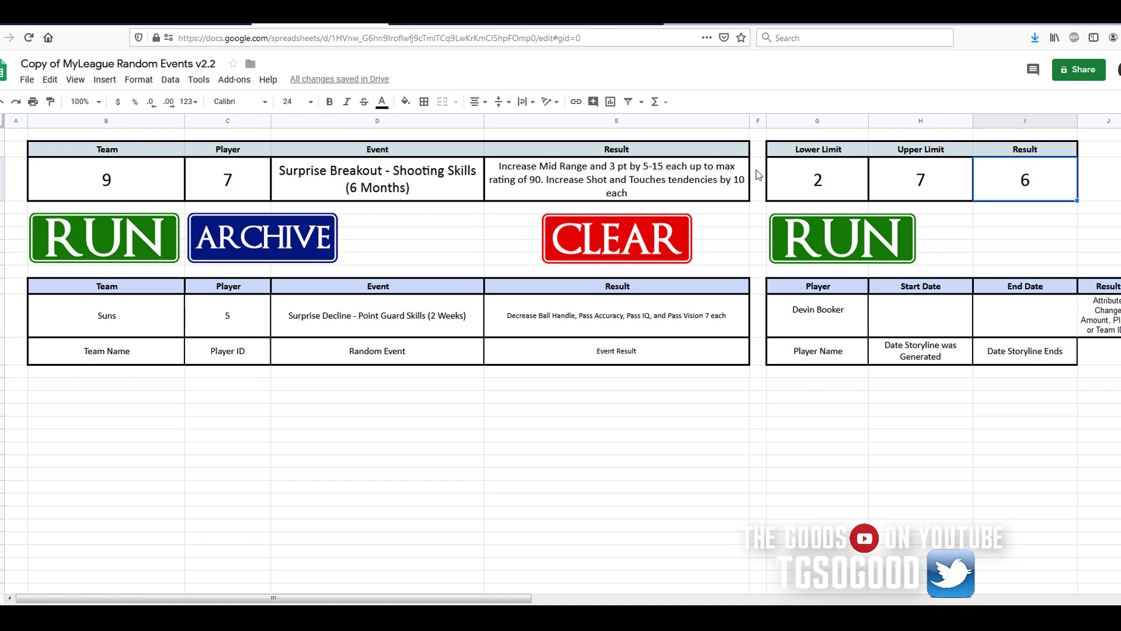
pyautogui.click(828, 233)
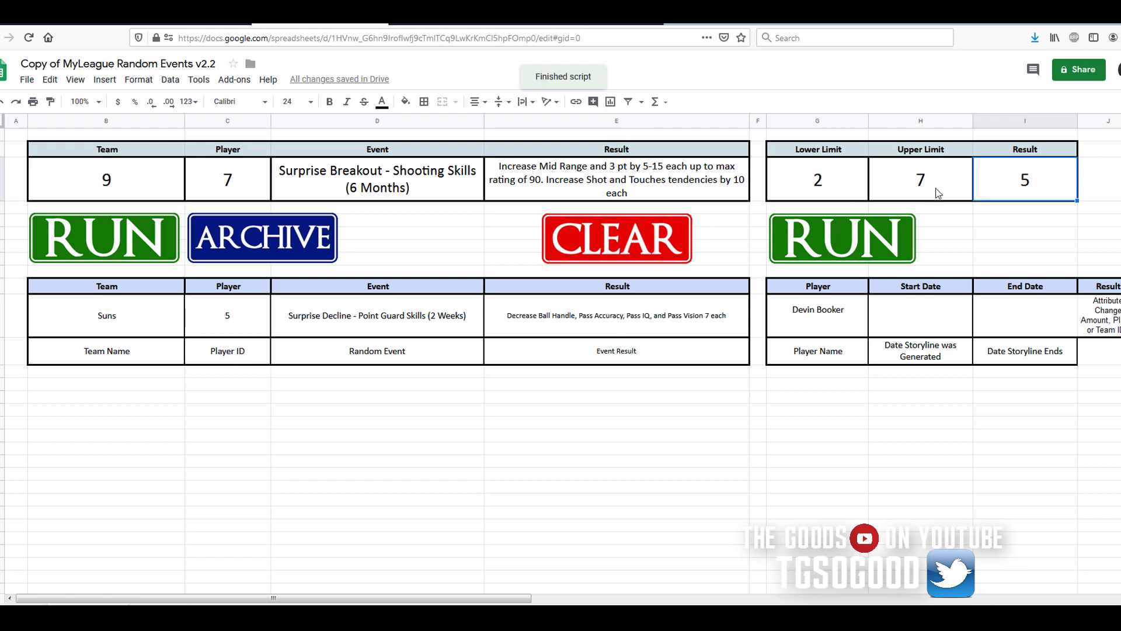
pyautogui.doubleClick(1026, 183)
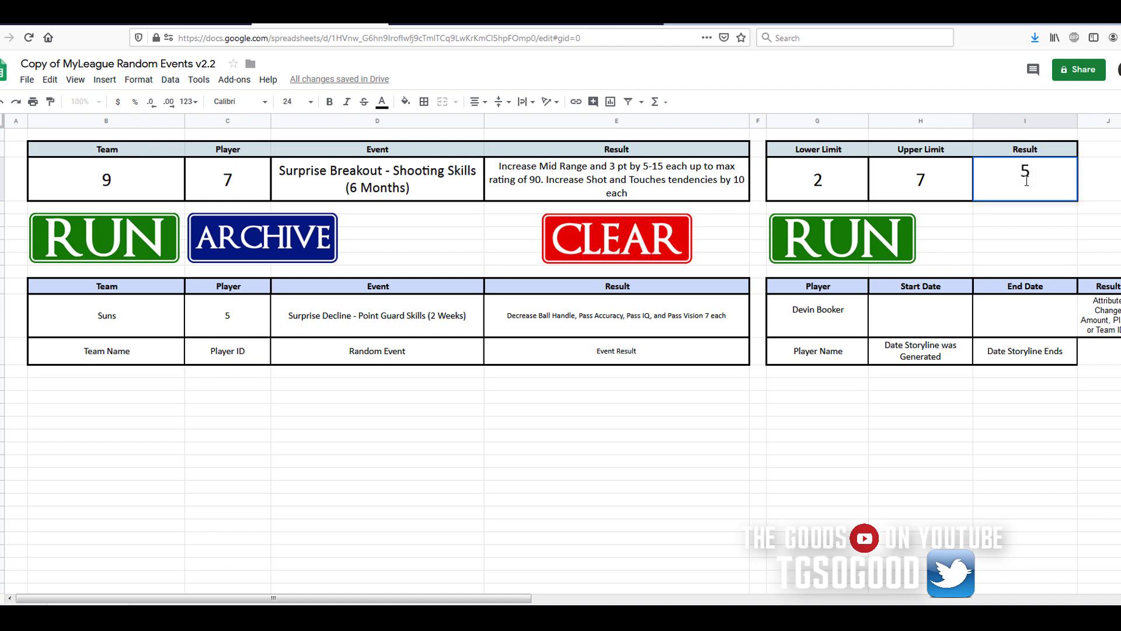
pyautogui.doubleClick(1026, 173)
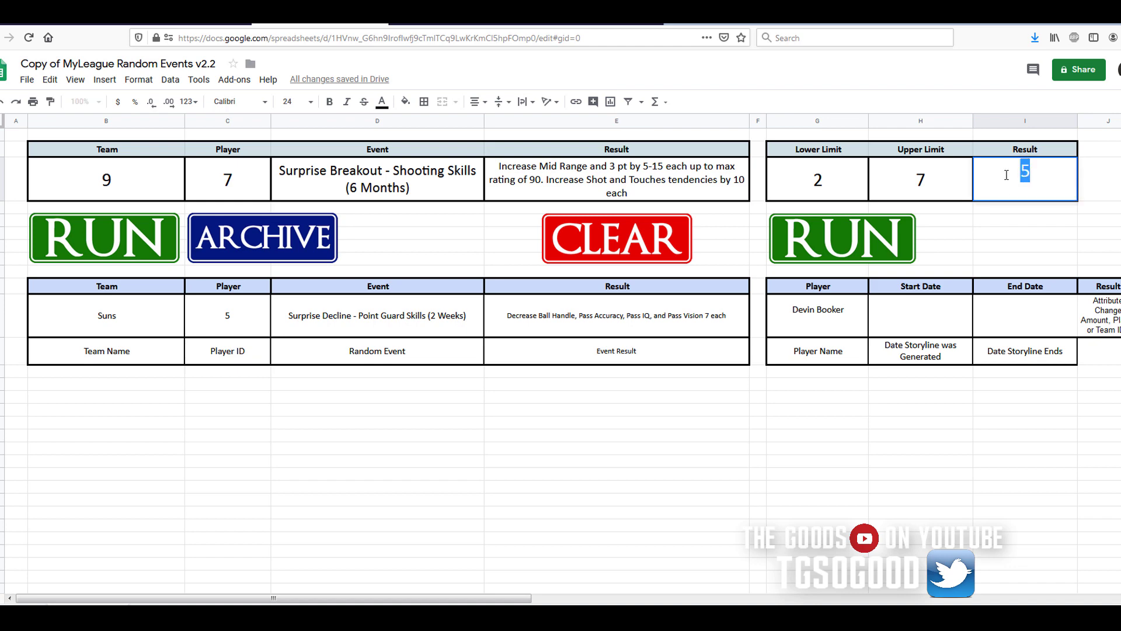
pyautogui.click(945, 182)
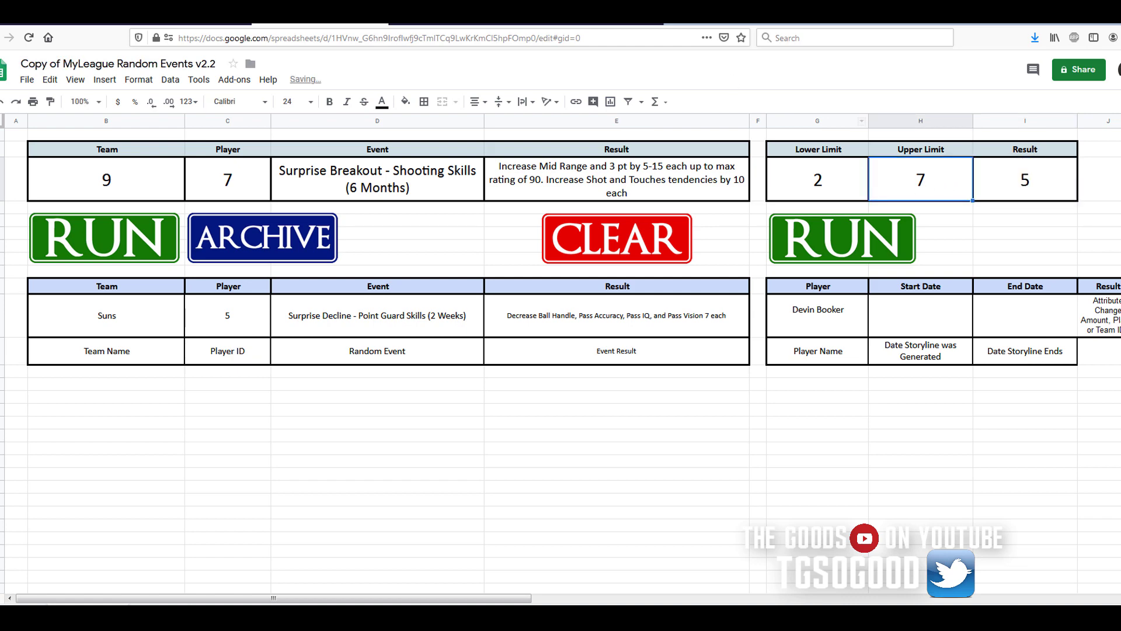
pyautogui.write('9')
pyautogui.click(947, 235)
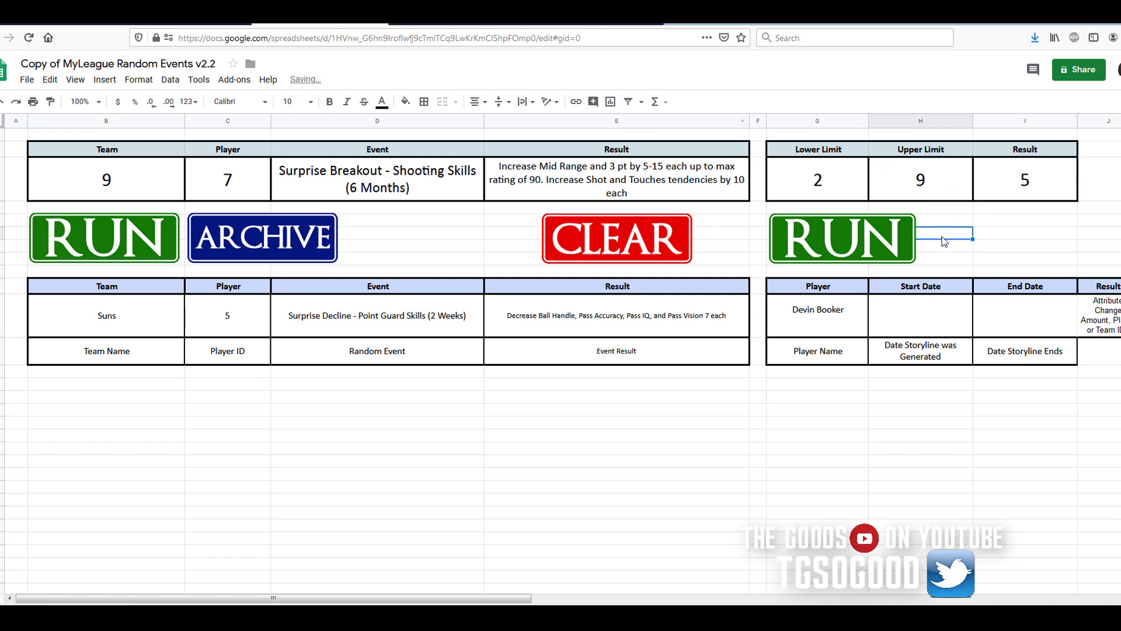
pyautogui.click(864, 243)
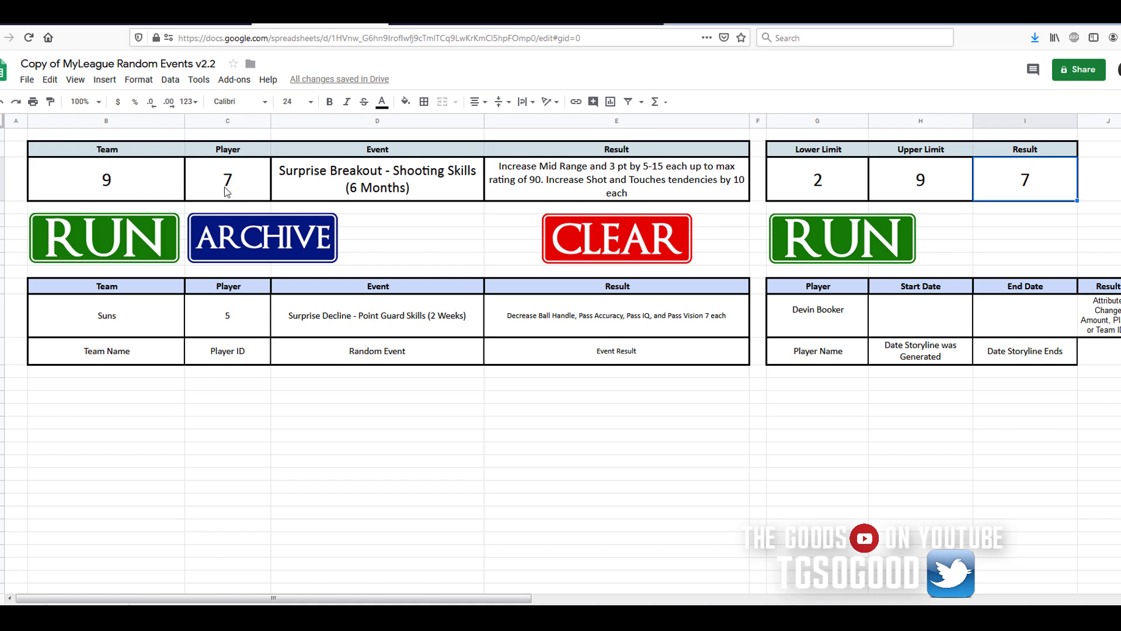
pyautogui.click(125, 188)
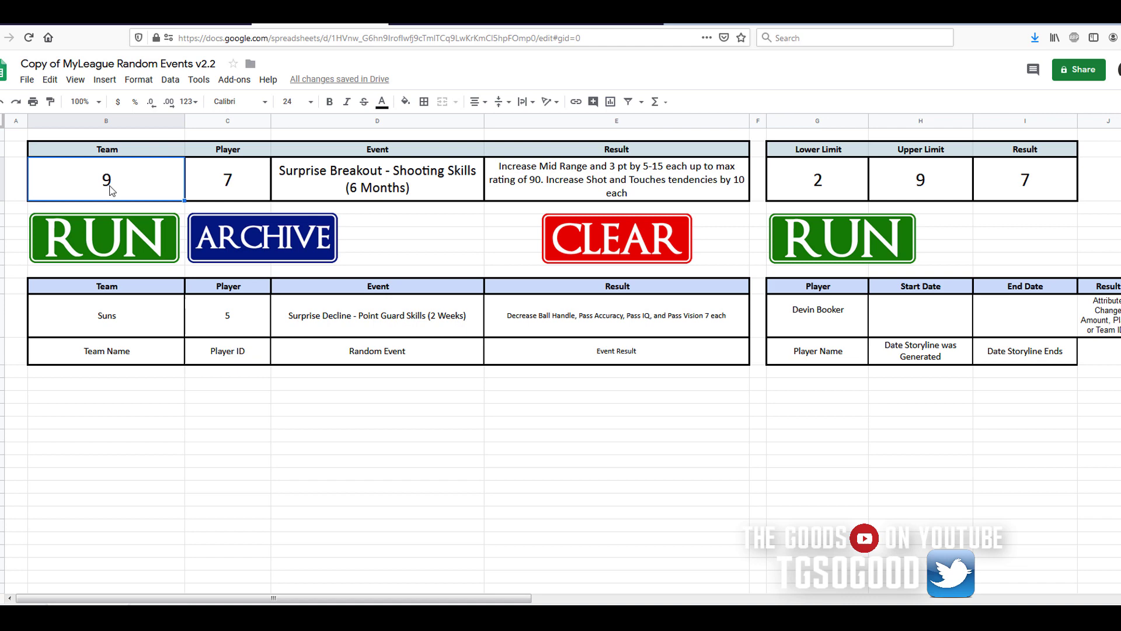
# Generate a new event and archive the Rockets player 12 'Destination Wedding' trade demand above the Suns row
pyautogui.click(139, 241)
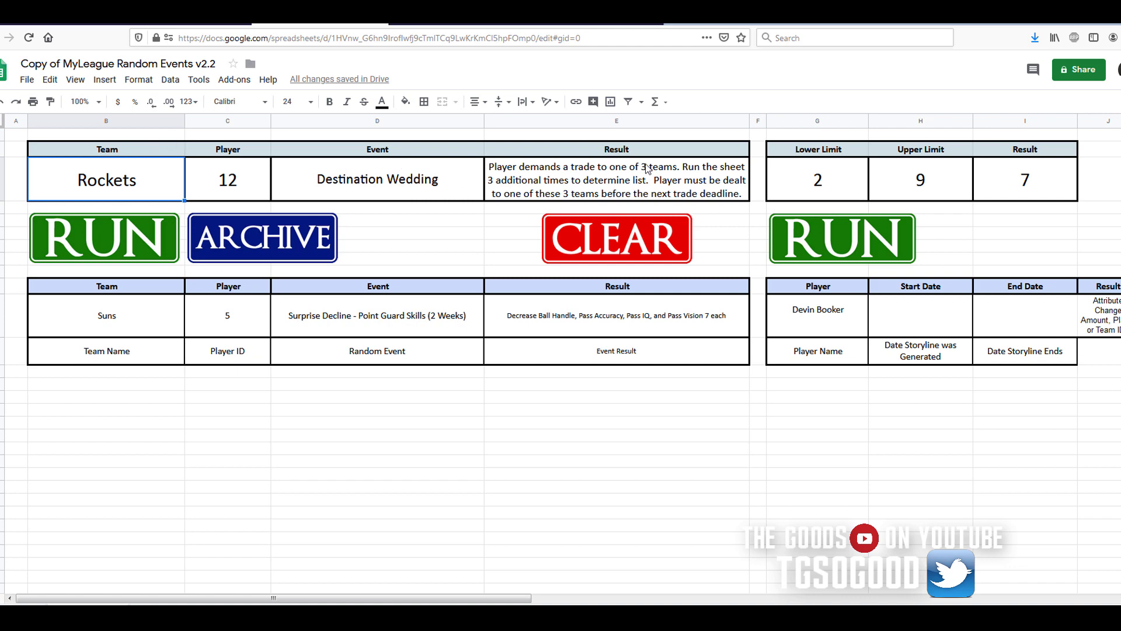
pyautogui.click(295, 239)
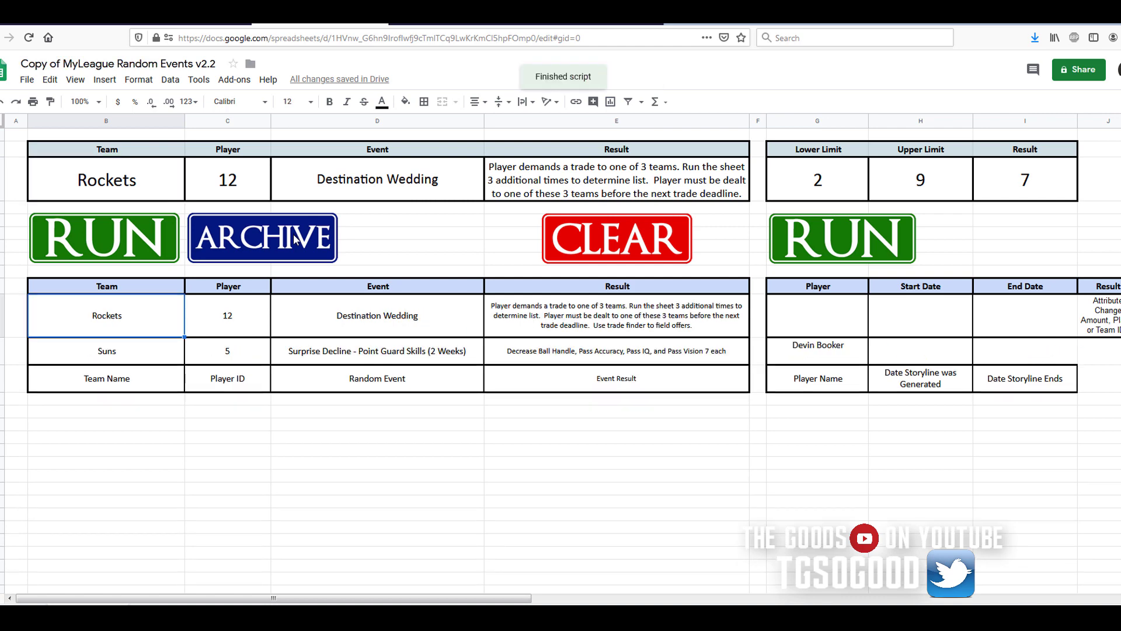
pyautogui.click(229, 329)
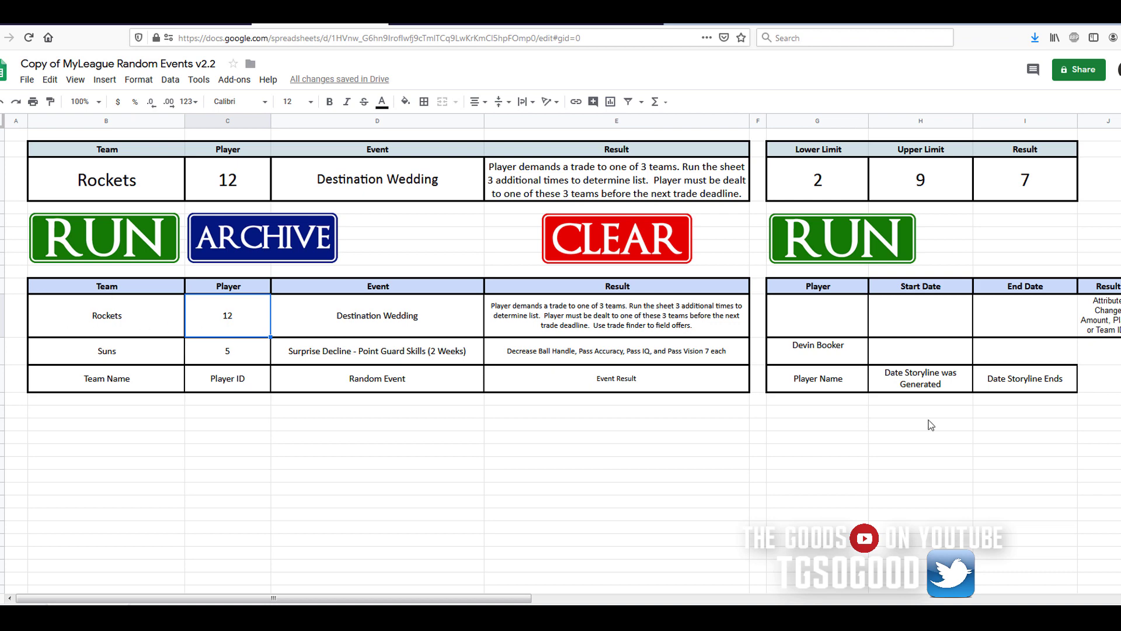
# Fill the Rockets storyline row with the player's name and End Date 'by trade deadline'
pyautogui.click(839, 321)
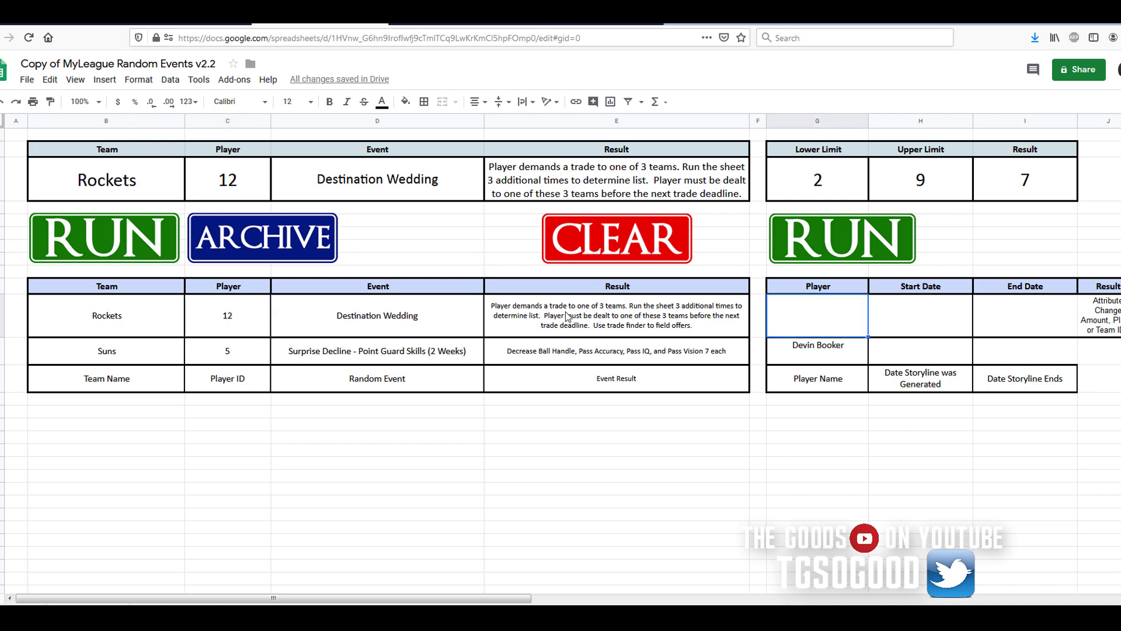
pyautogui.write('A. Rivers')
pyautogui.click(919, 316)
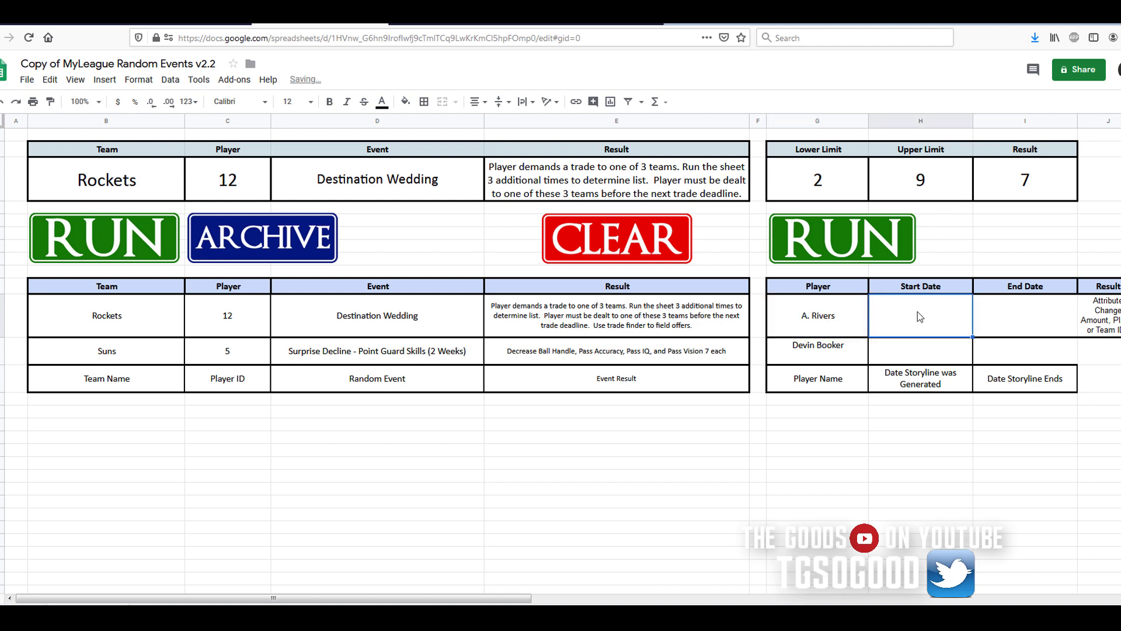
pyautogui.press('Tab')
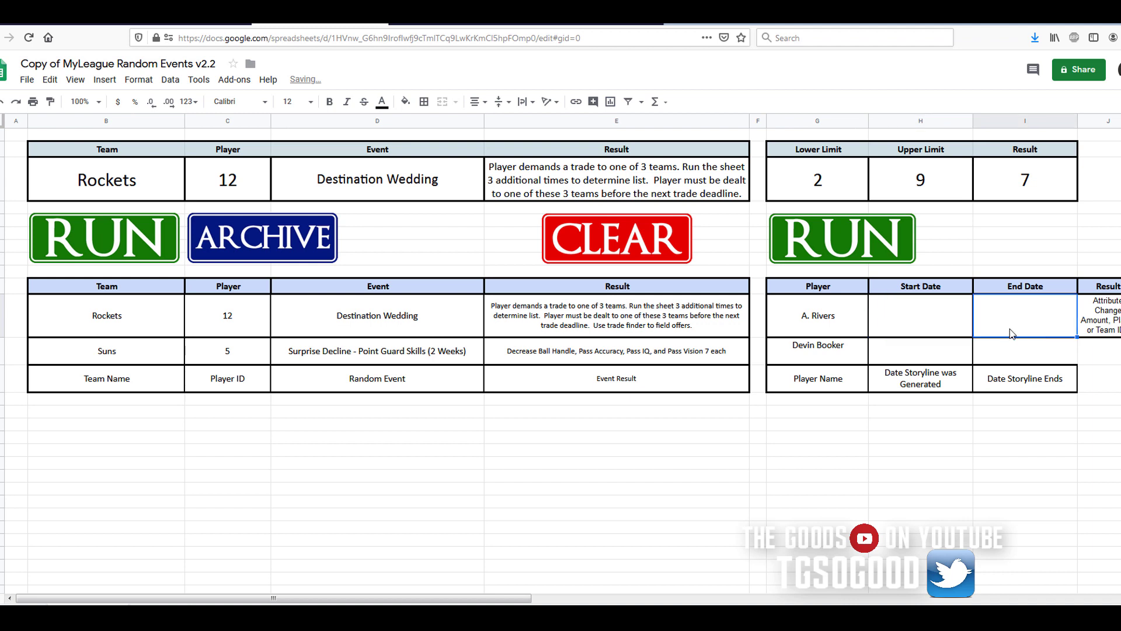
pyautogui.click(929, 327)
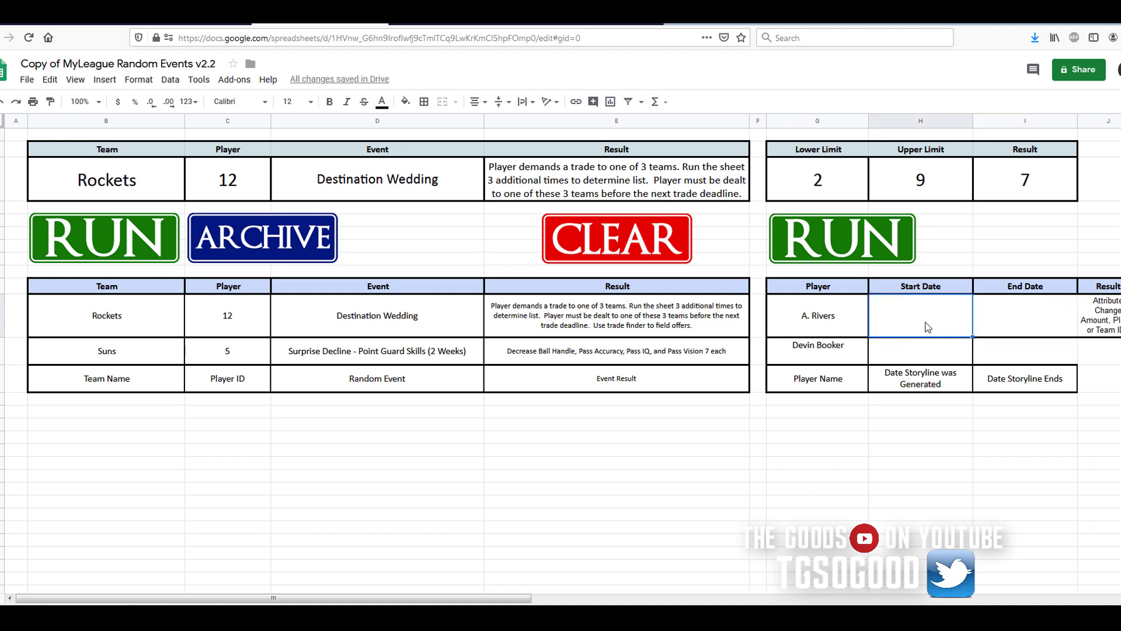
pyautogui.click(1012, 331)
pyautogui.write('by')
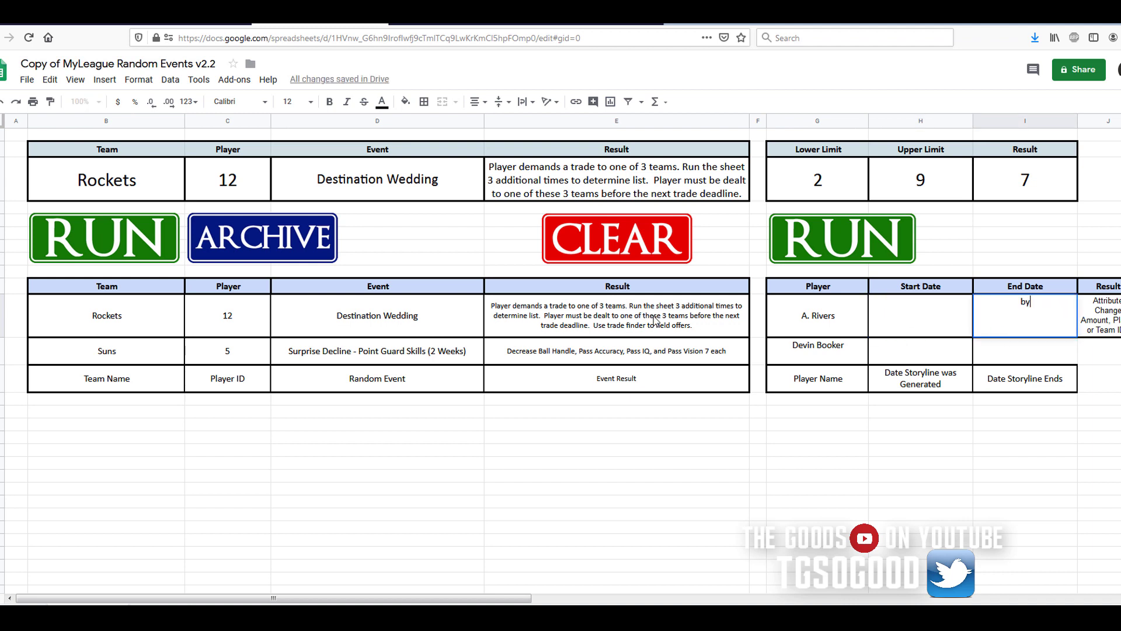
pyautogui.write(' d')
pyautogui.press('BackSpace')
pyautogui.write('trade deadline')
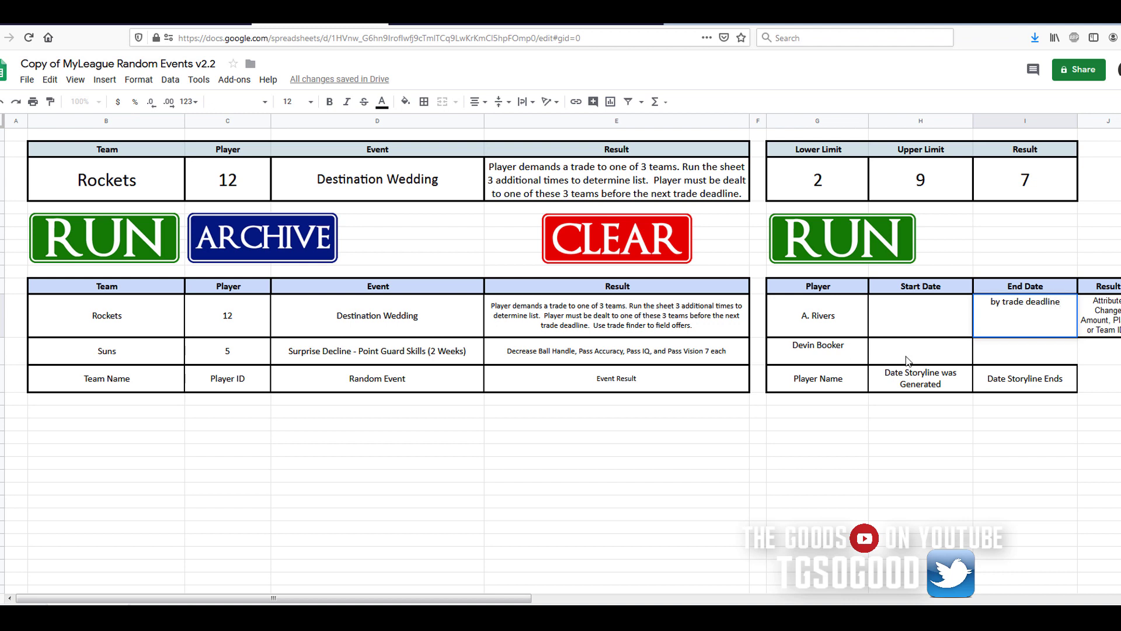
pyautogui.press('Return')
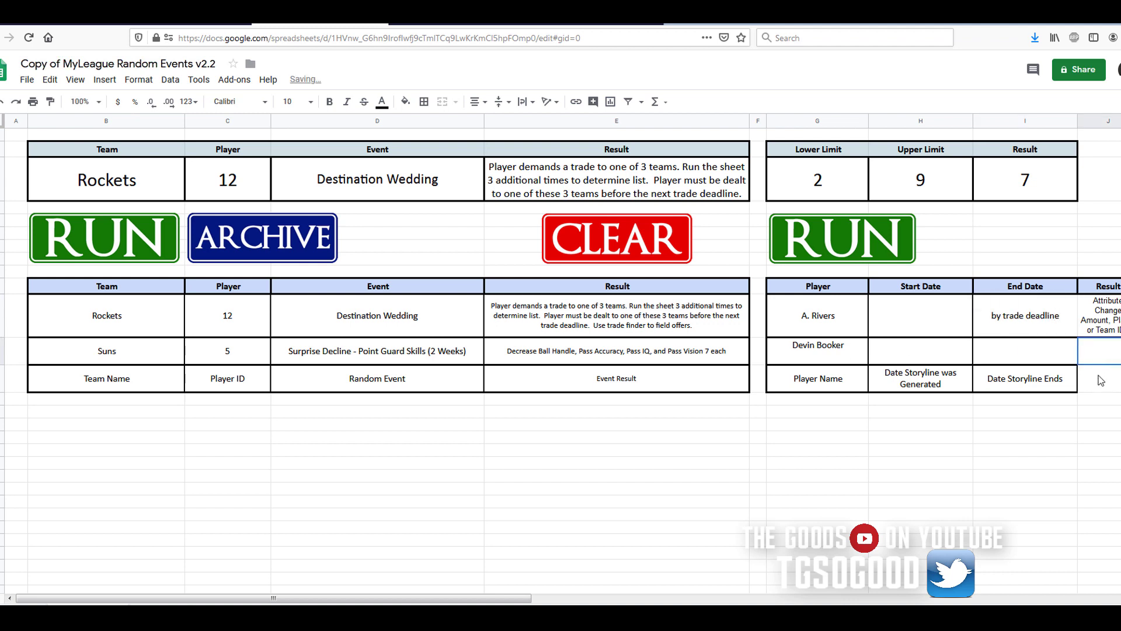
pyautogui.click(1110, 367)
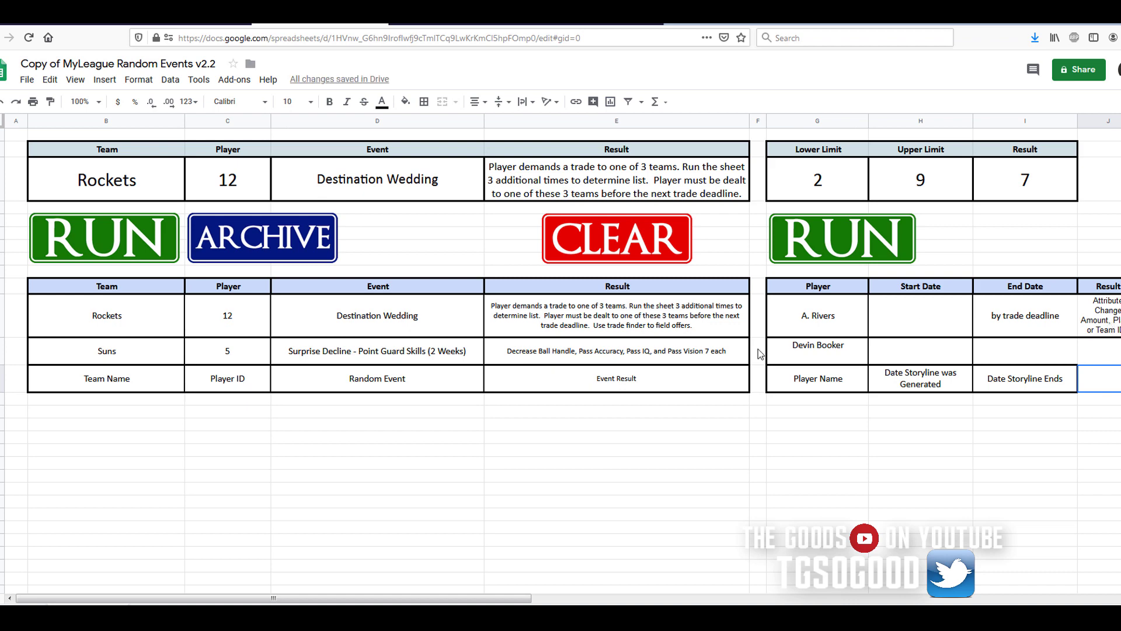
pyautogui.click(692, 327)
# Copy both archived Result texts (E5:E6) into the storyline Result cells J5:J6
pyautogui.moveTo(1102, 320); pyautogui.dragTo(1103, 343)
pyautogui.click(669, 351)
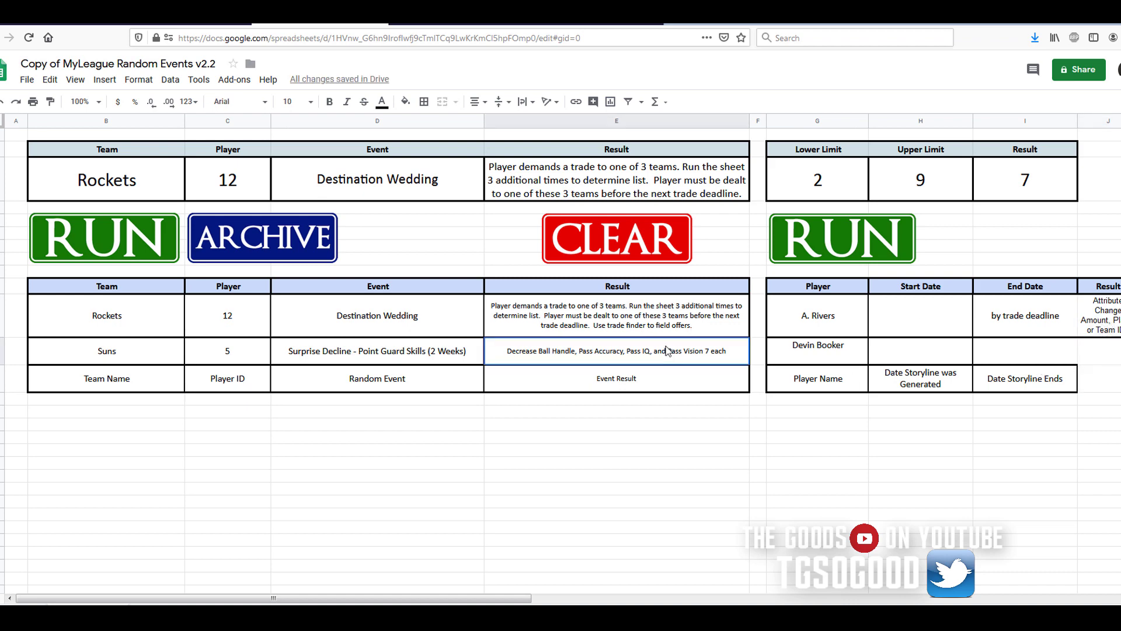
pyautogui.hotkey('shift', 'Up')
pyautogui.rightClick(677, 355)
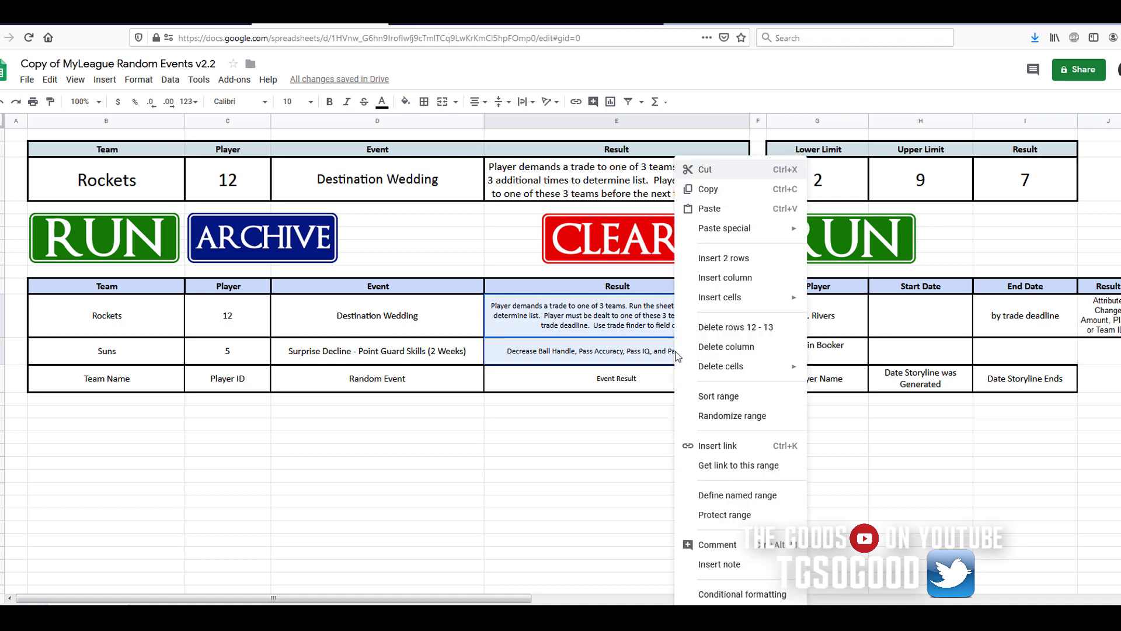
pyautogui.click(737, 190)
pyautogui.rightClick(1086, 319)
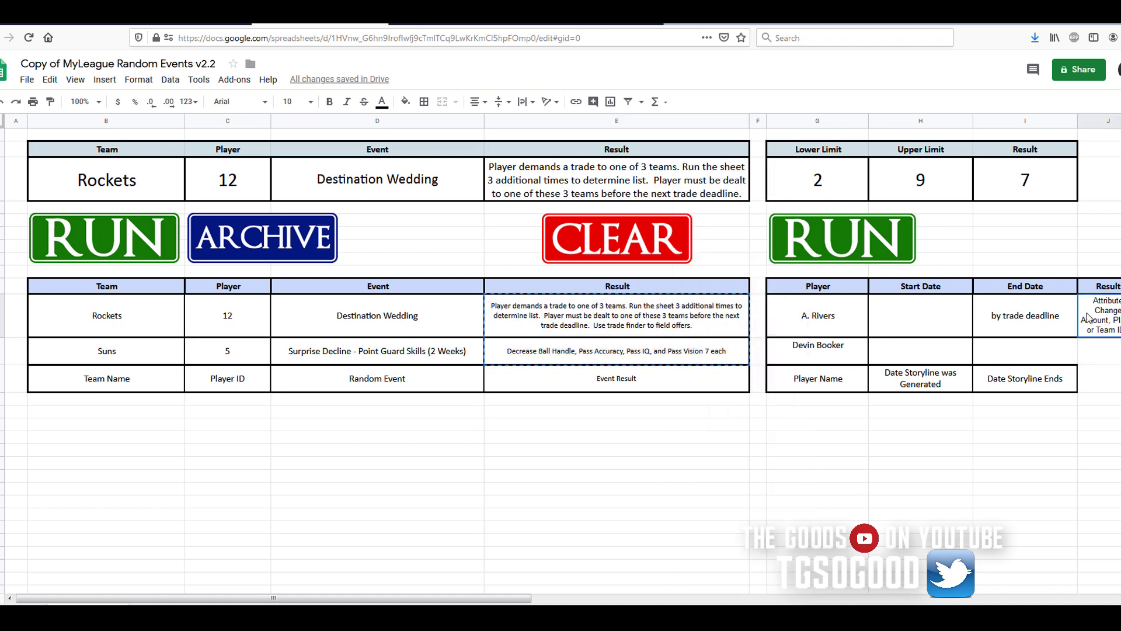
pyautogui.click(1117, 230)
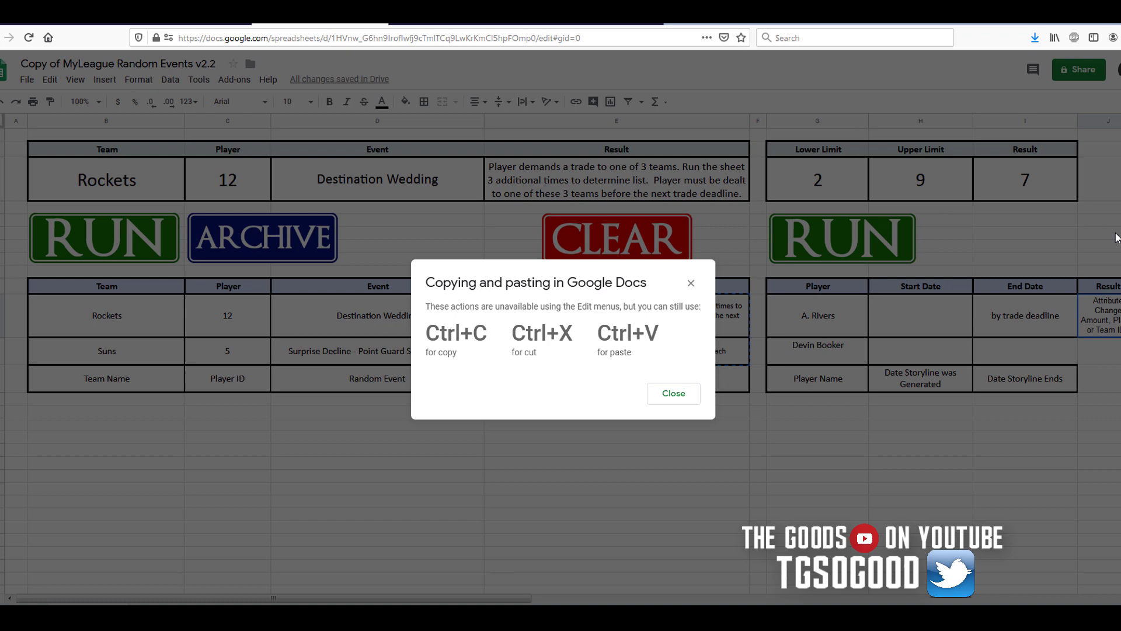
pyautogui.click(690, 402)
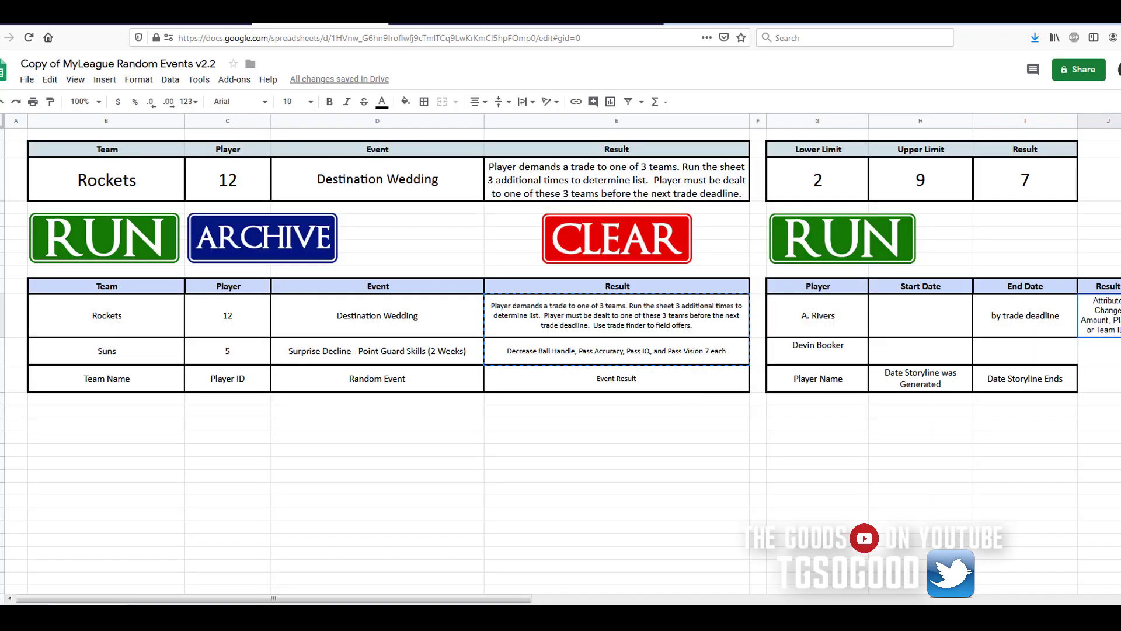
pyautogui.hotkey('ctrl', 'v')
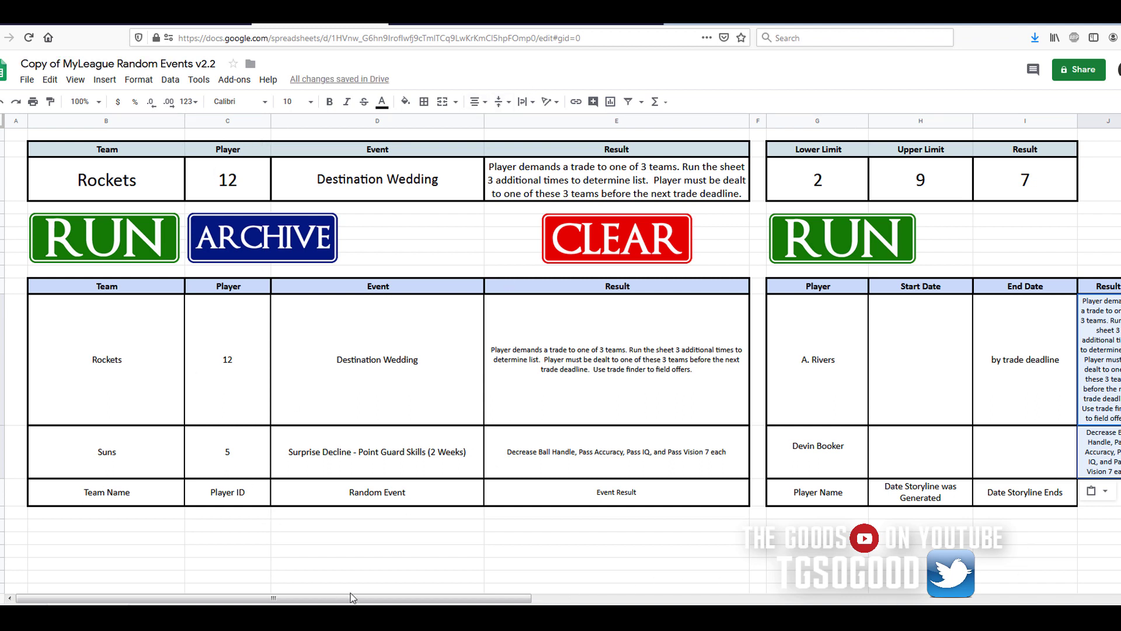
# Narrow the Start Date and End Date columns and widen the storyline Result column
pyautogui.moveTo(274, 598); pyautogui.dragTo(313, 598)
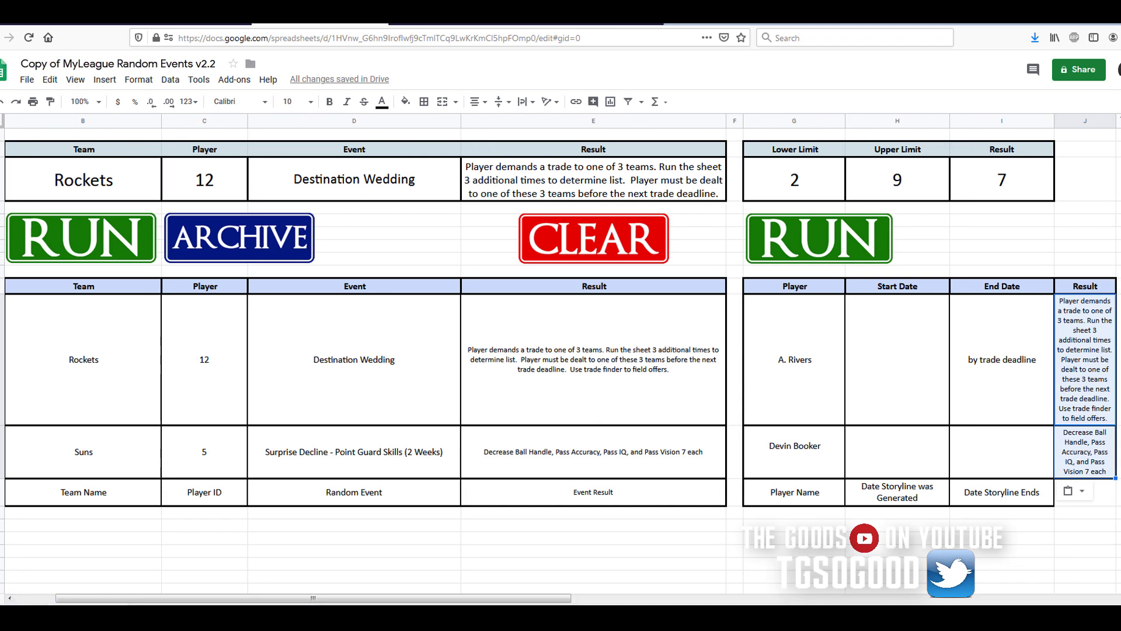
pyautogui.moveTo(1116, 121); pyautogui.dragTo(1120, 121)
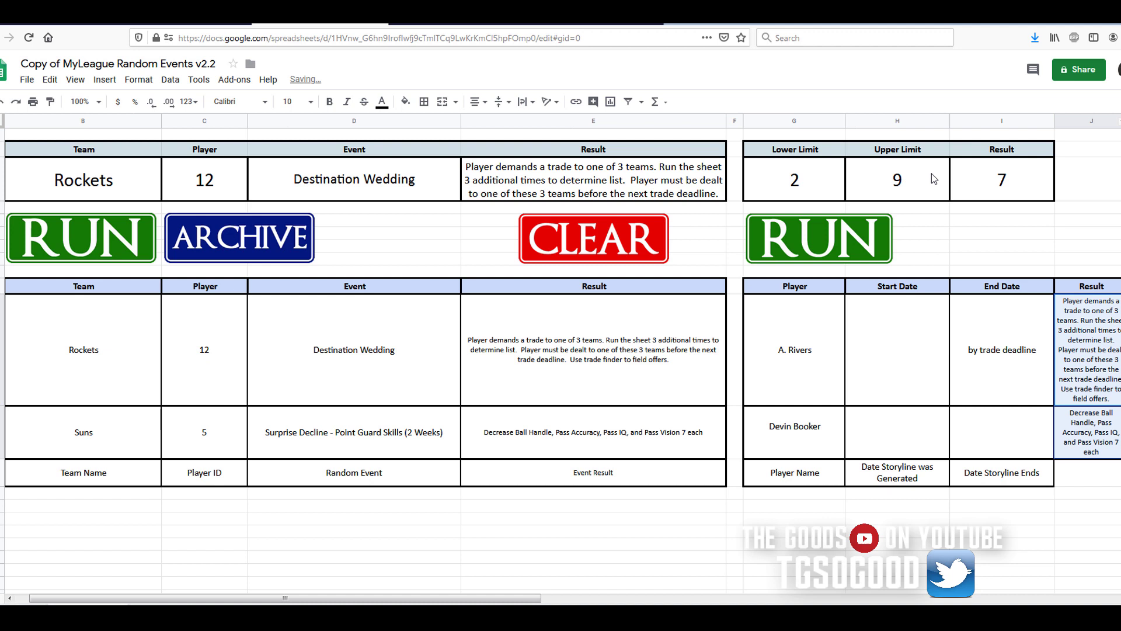
pyautogui.moveTo(950, 126); pyautogui.dragTo(931, 125)
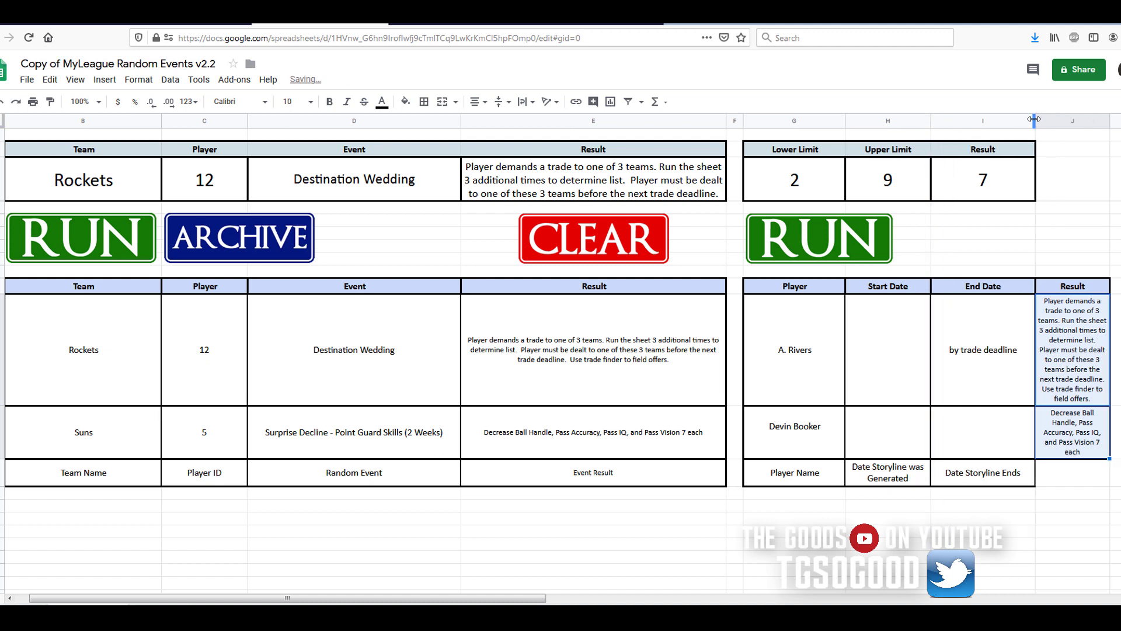
pyautogui.moveTo(1035, 121); pyautogui.dragTo(1003, 121)
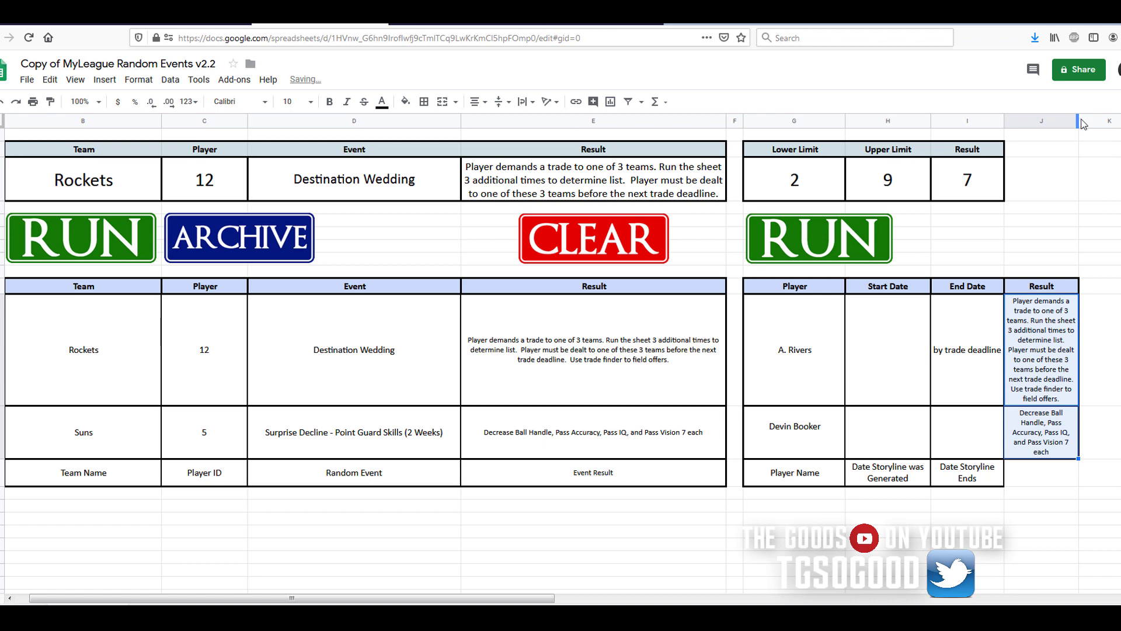
pyautogui.moveTo(1077, 121); pyautogui.dragTo(1114, 121)
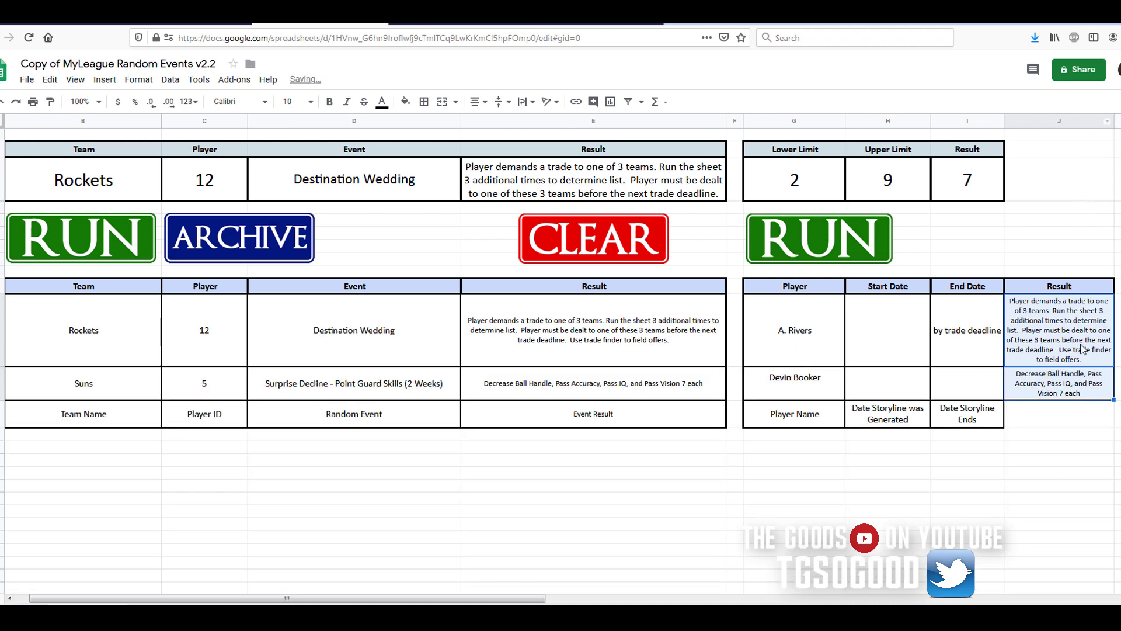
pyautogui.click(1049, 291)
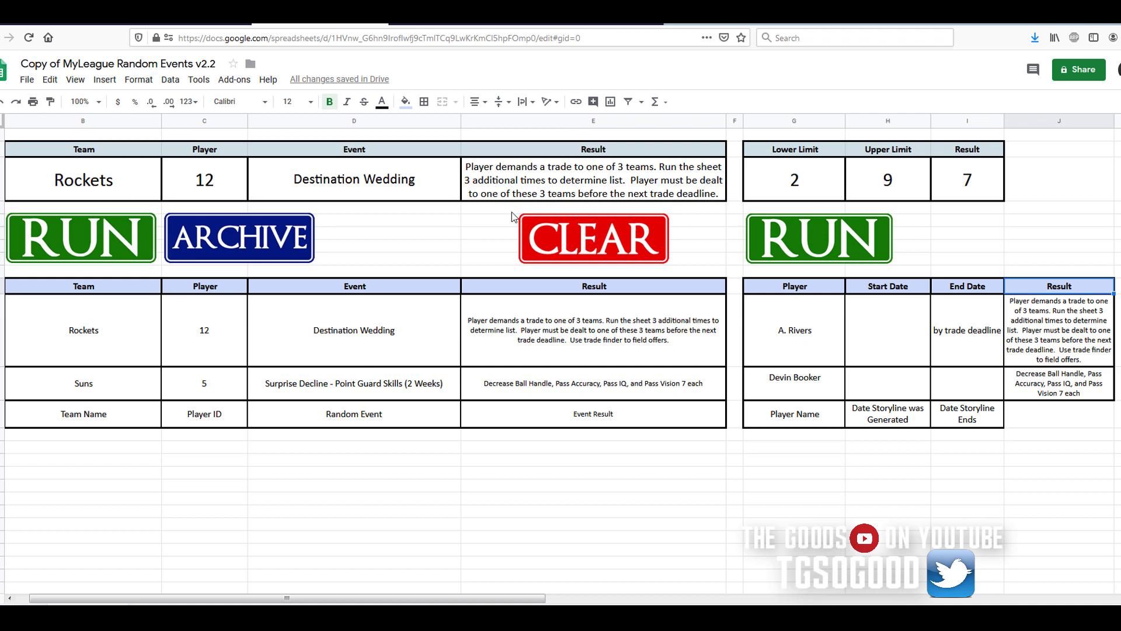
# Generate a new event and start a team list reading 'Raptors,' in the storyline row
pyautogui.click(90, 236)
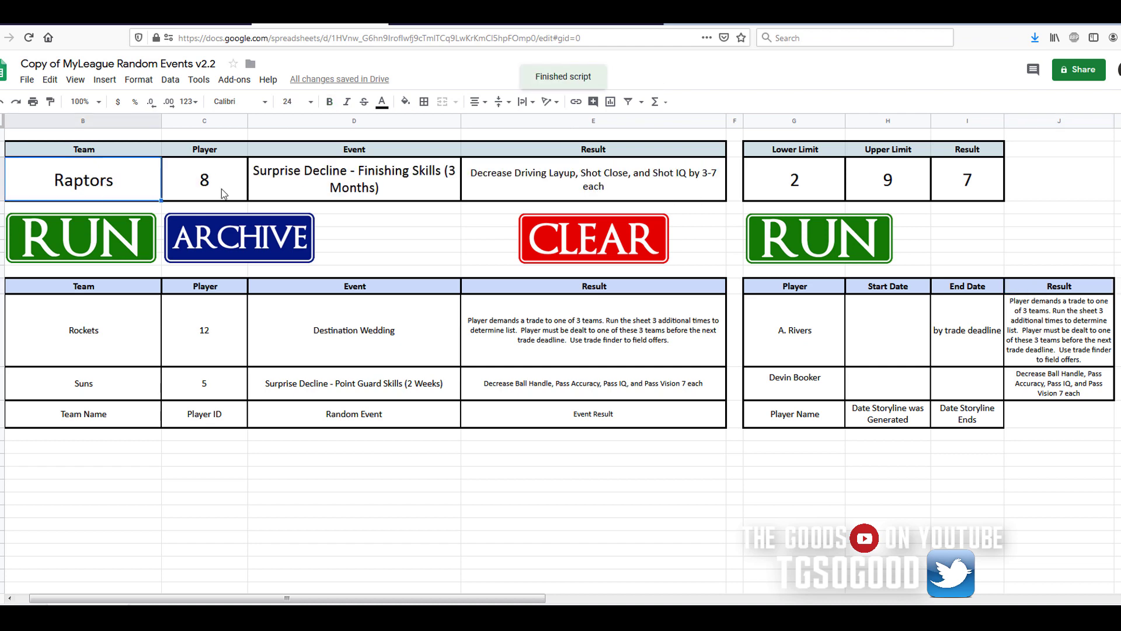
pyautogui.click(1023, 317)
pyautogui.click(882, 320)
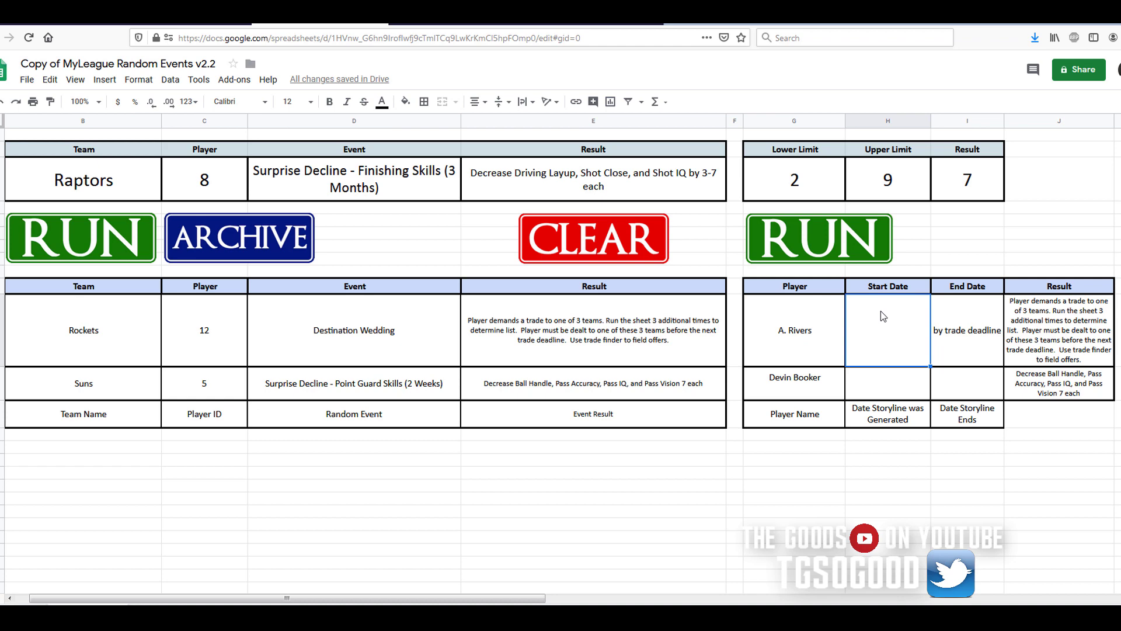
pyautogui.doubleClick(881, 311)
pyautogui.write('Raptors')
pyautogui.press('Return')
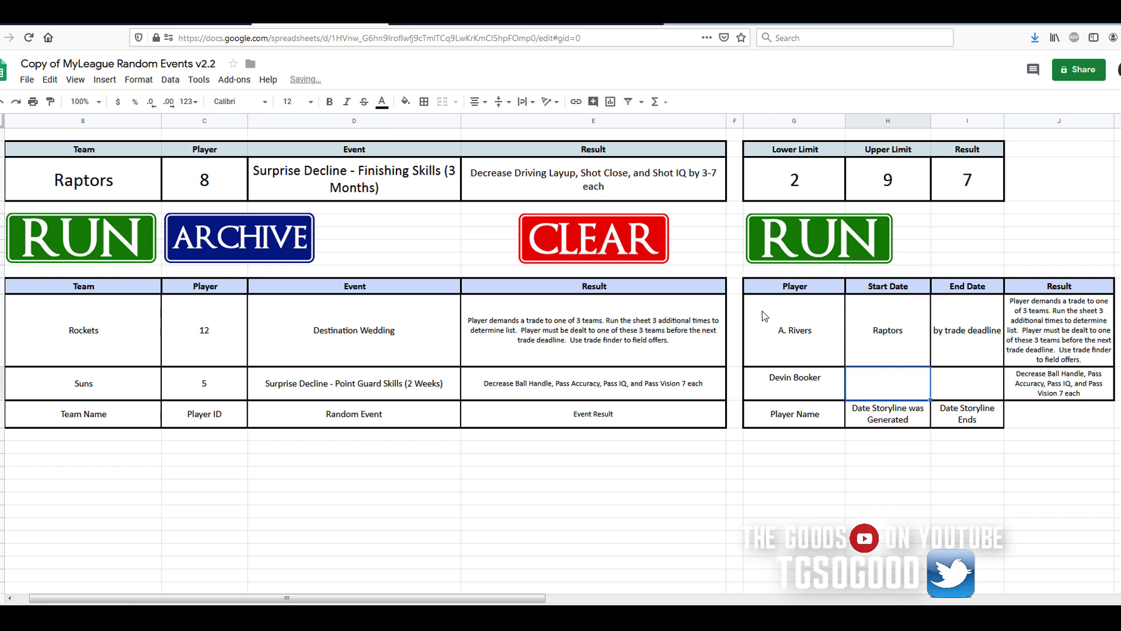
pyautogui.doubleClick(928, 333)
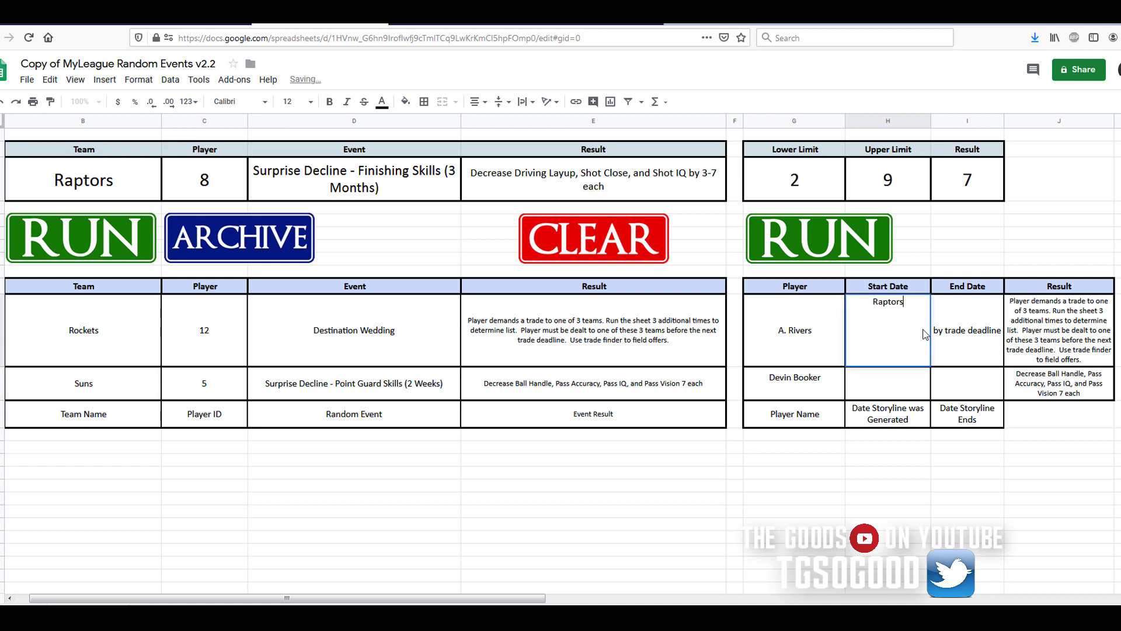
pyautogui.write(',')
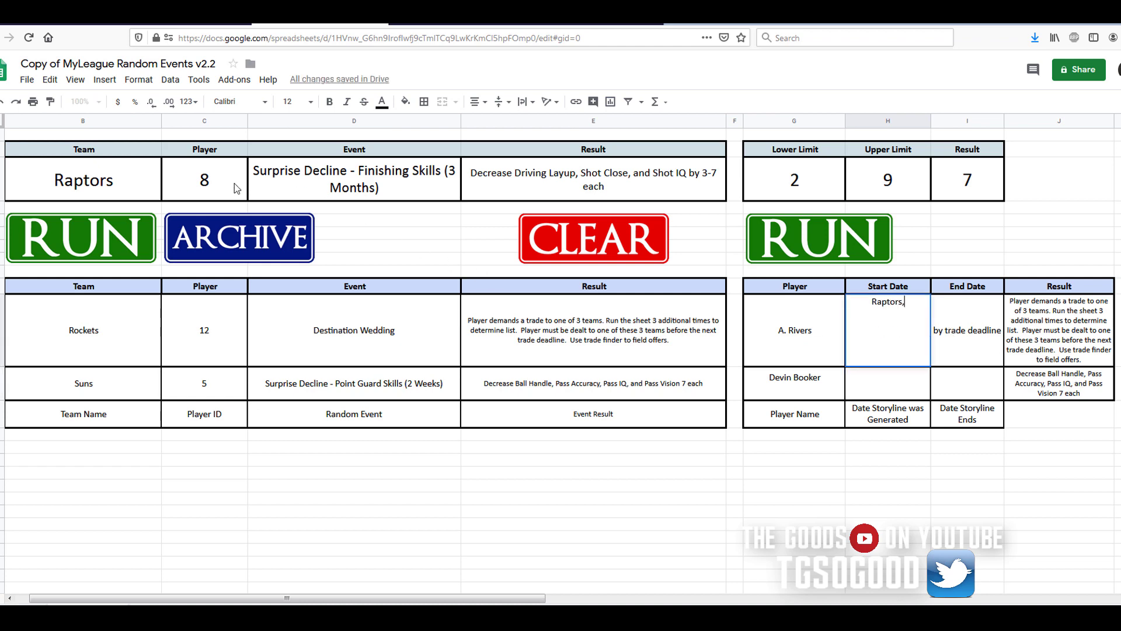
# Reroll the event twice and add Jazz to the team list, undoing a stray entry
pyautogui.click(82, 243)
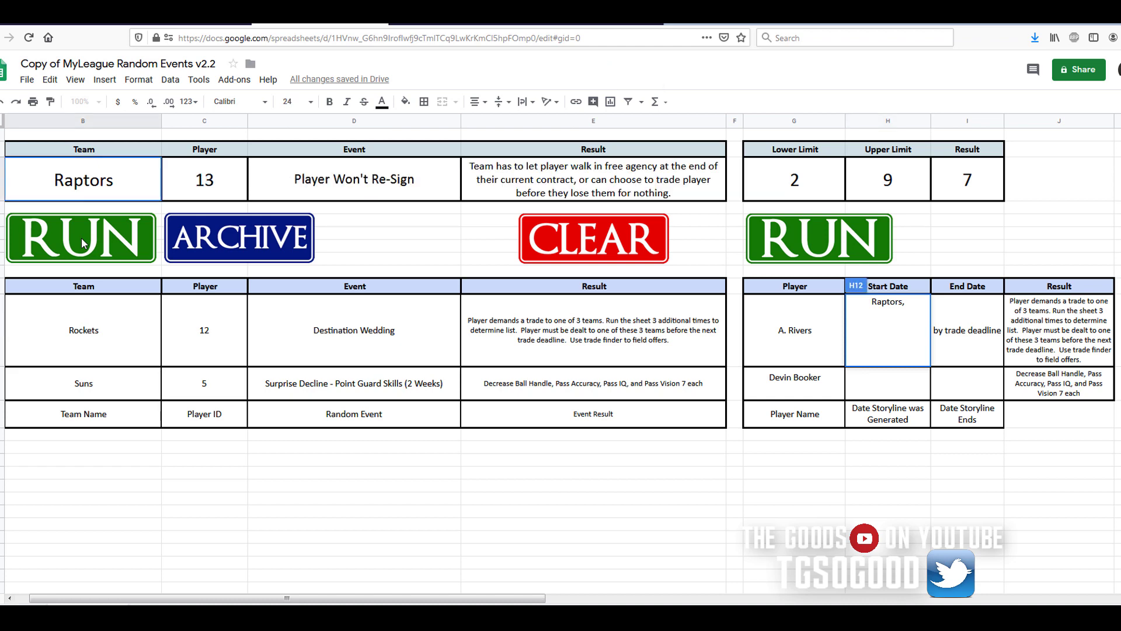
pyautogui.click(83, 243)
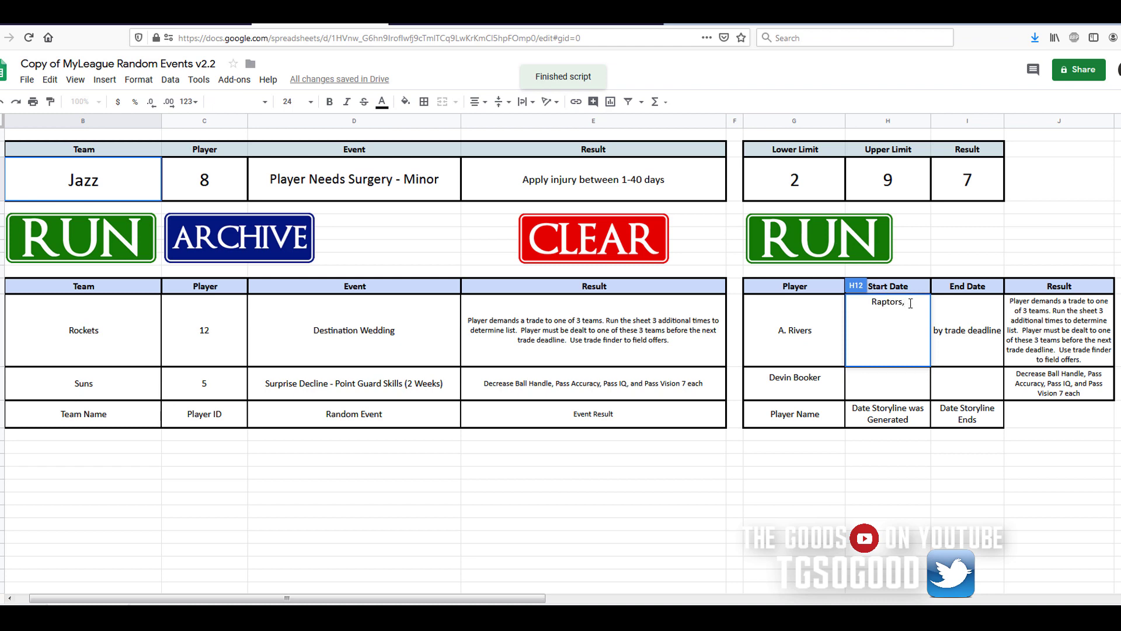
pyautogui.press('Return')
pyautogui.write('Jaz')
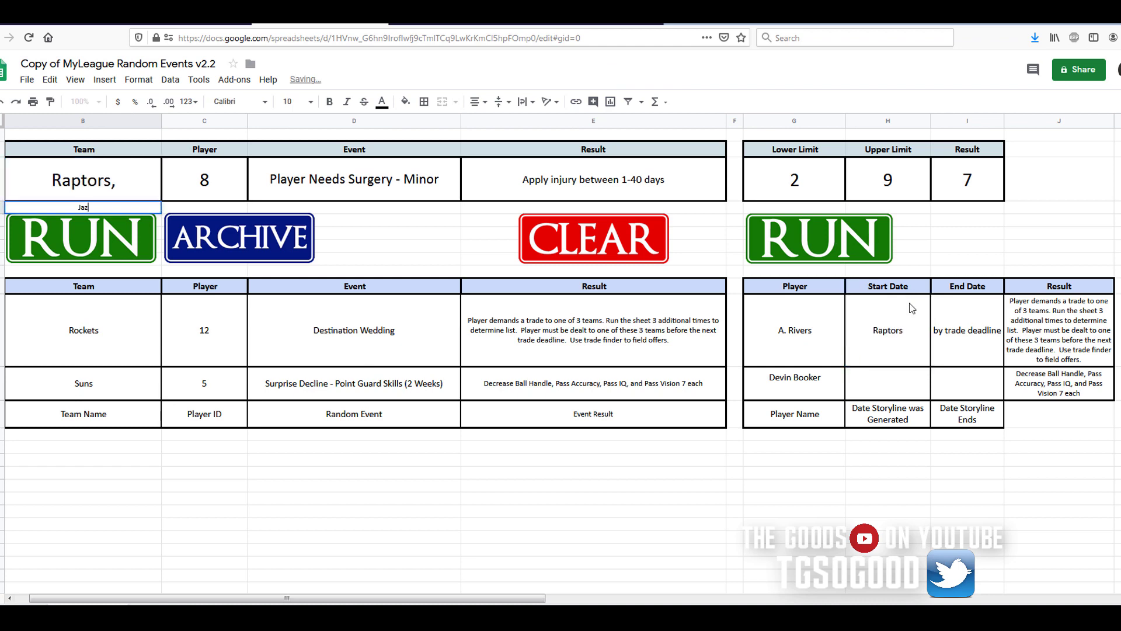
pyautogui.write('z')
pyautogui.click(904, 329)
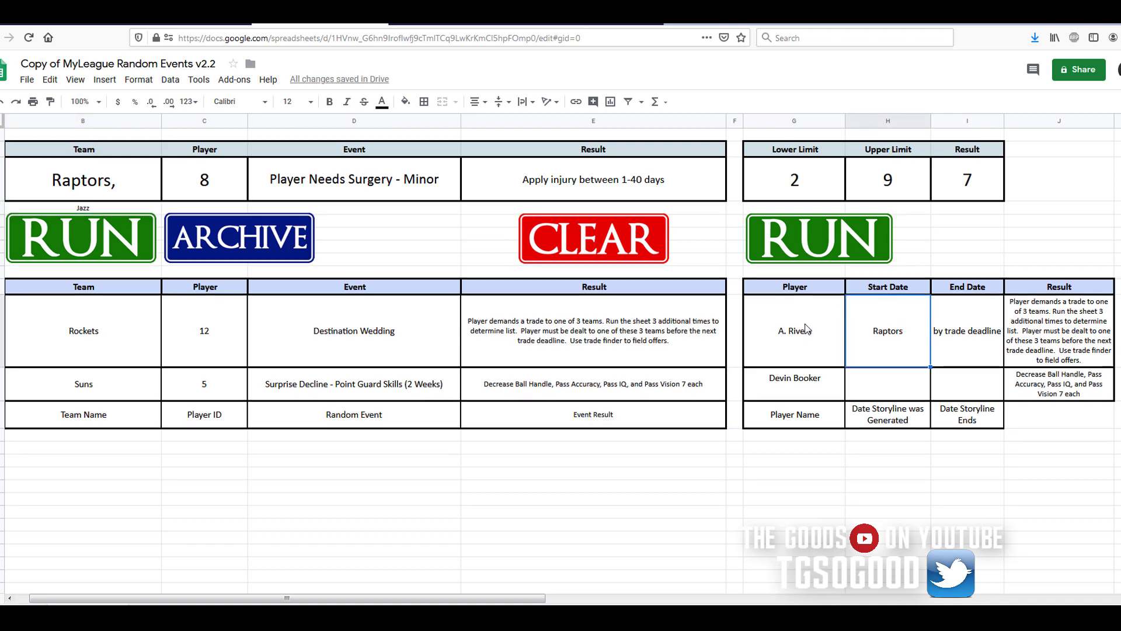
pyautogui.hotkey('ctrl', 'z')
pyautogui.hotkey('ctrl', 'y')
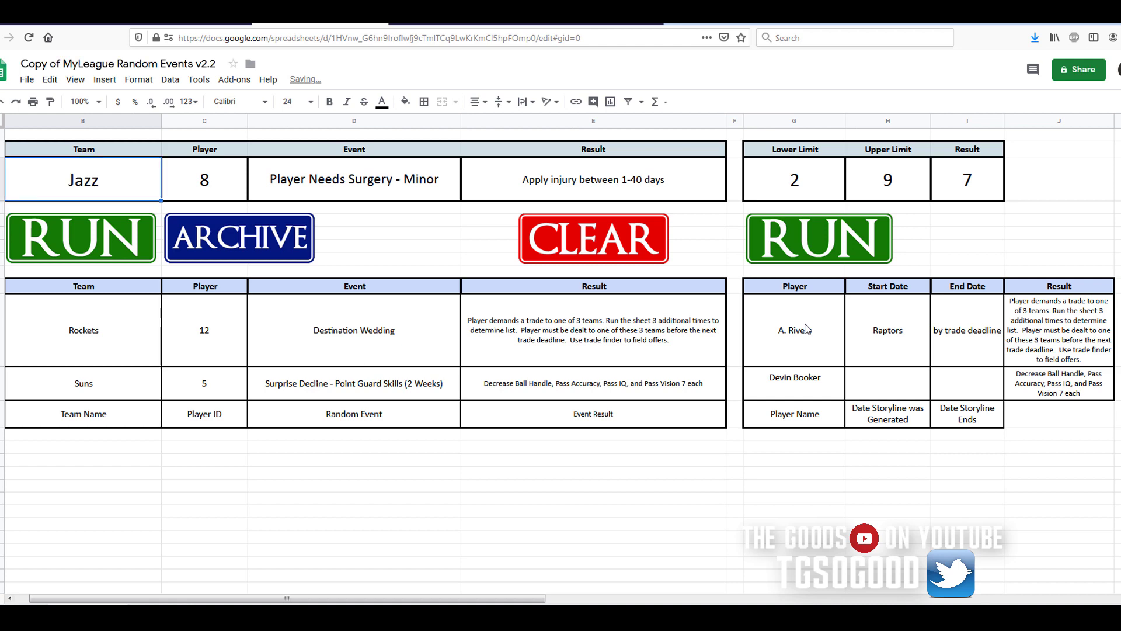
# Extend the team list with ', Jazz,' and, after another reroll, Bulls
pyautogui.click(892, 334)
pyautogui.doubleClick(904, 334)
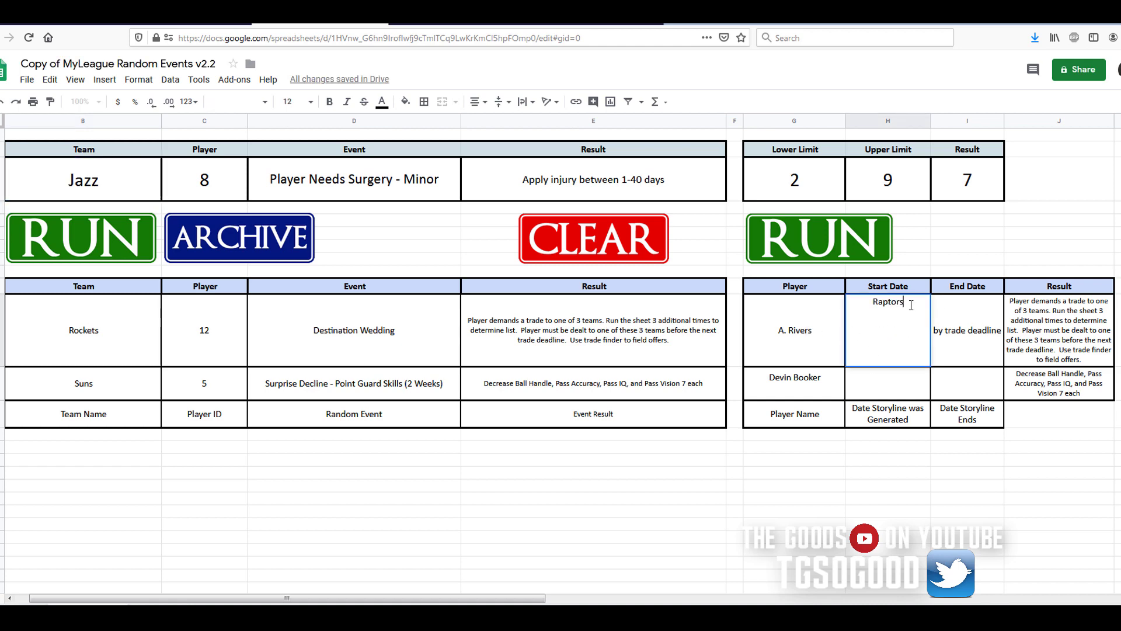
pyautogui.write(', Jazz,')
pyautogui.click(128, 236)
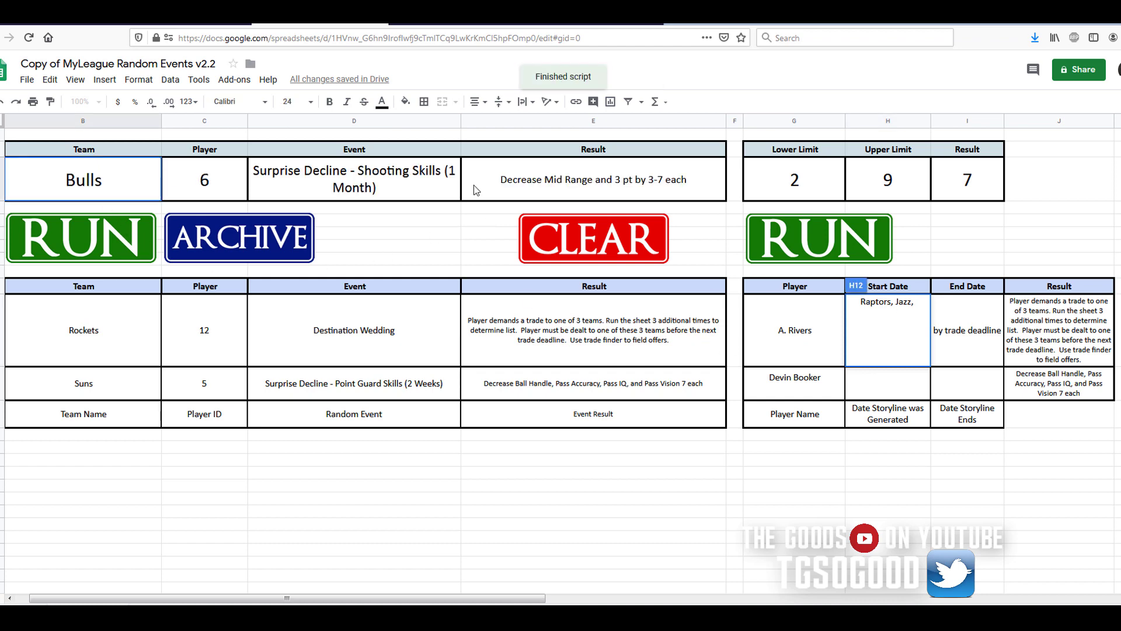
pyautogui.doubleClick(919, 305)
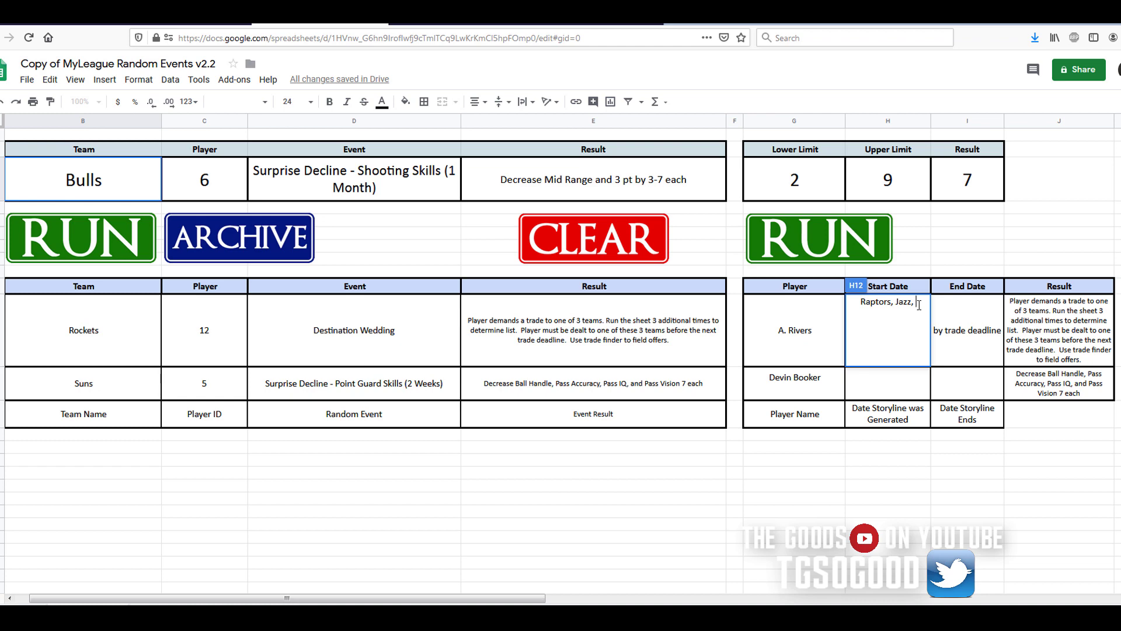
pyautogui.write('Bulls')
# Give the Suns player's decline storyline Start Date 'week 1' and End Date 'week 3'
pyautogui.click(819, 337)
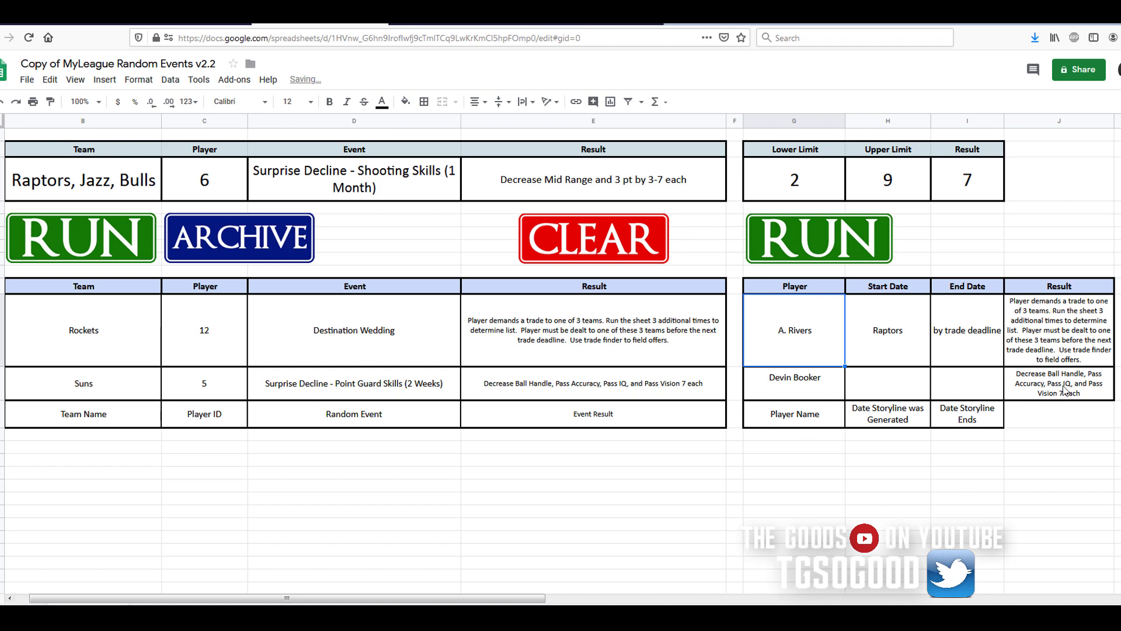
pyautogui.click(867, 385)
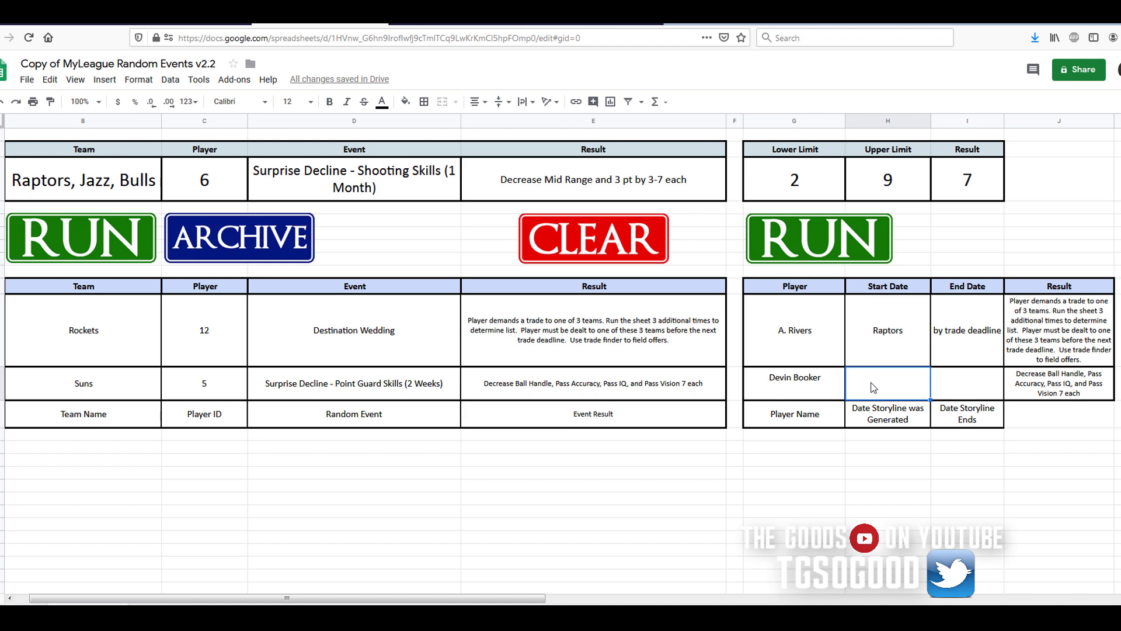
pyautogui.write('week 1')
pyautogui.click(979, 379)
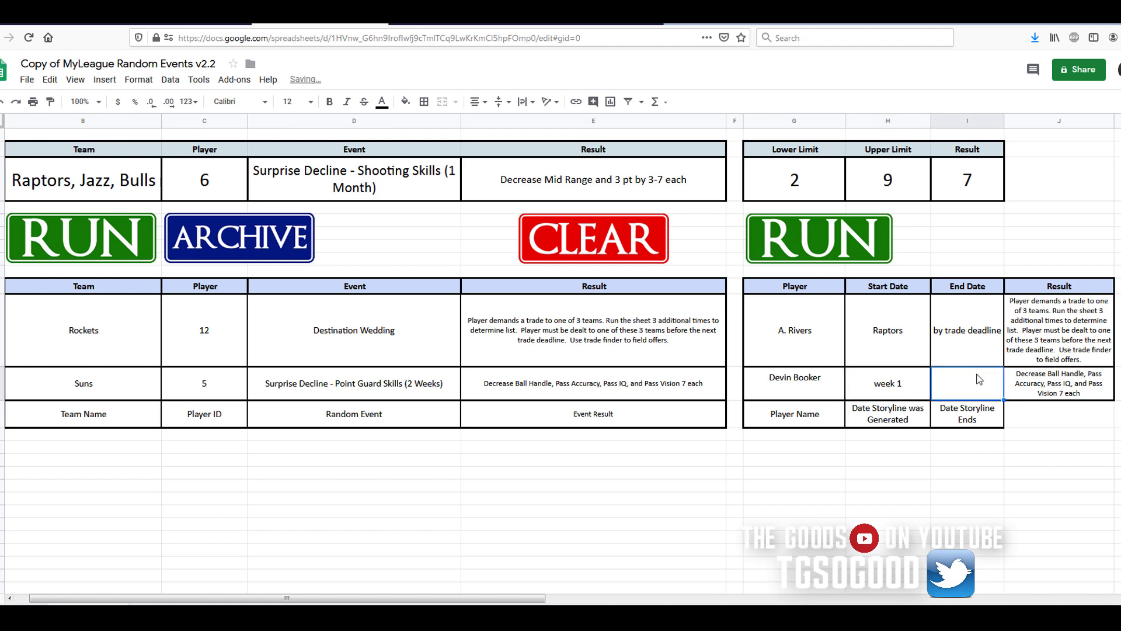
pyautogui.write('week')
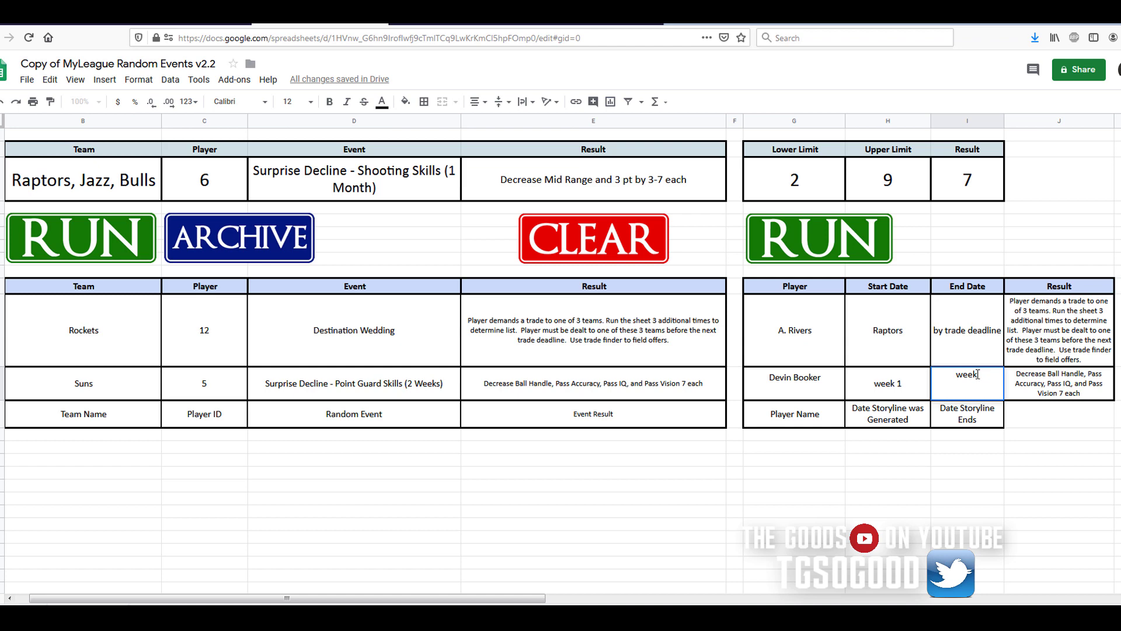
pyautogui.write(' 3')
pyautogui.click(1058, 390)
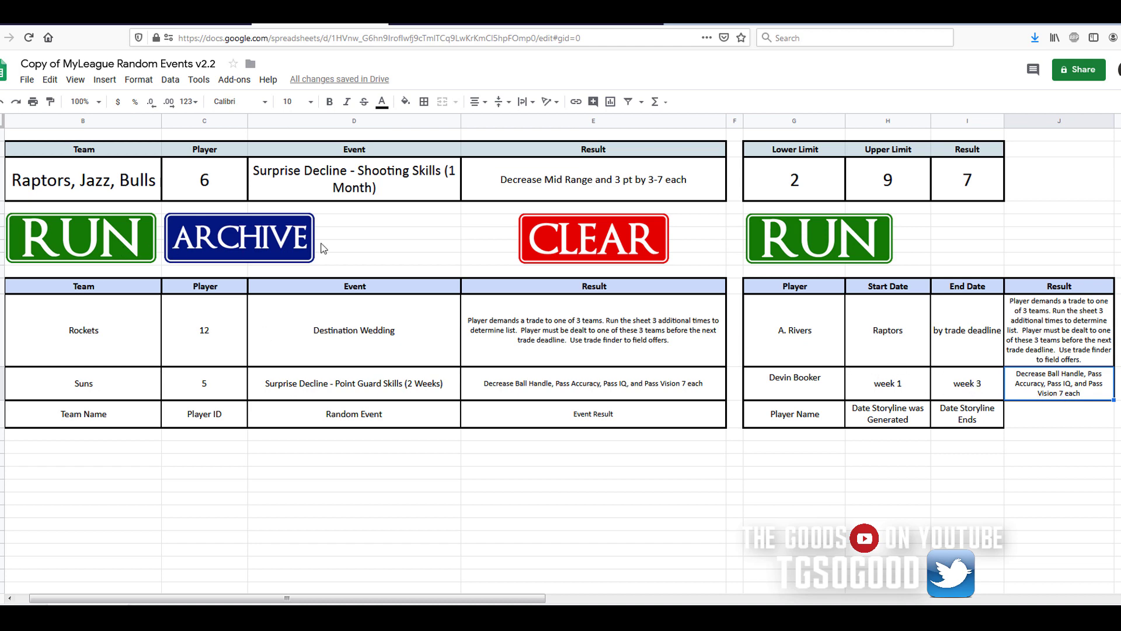
# Copy the 'Raptors, Jazz, Bulls' team list into the Rockets player's Start Date cell
pyautogui.click(877, 331)
pyautogui.click(140, 184)
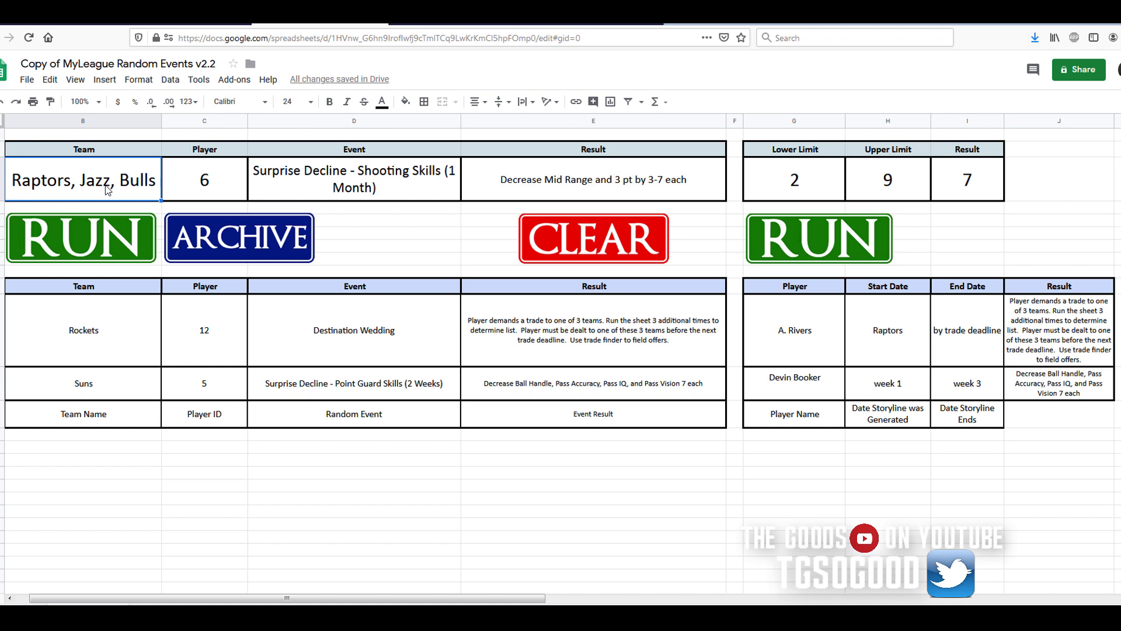
pyautogui.click(906, 335)
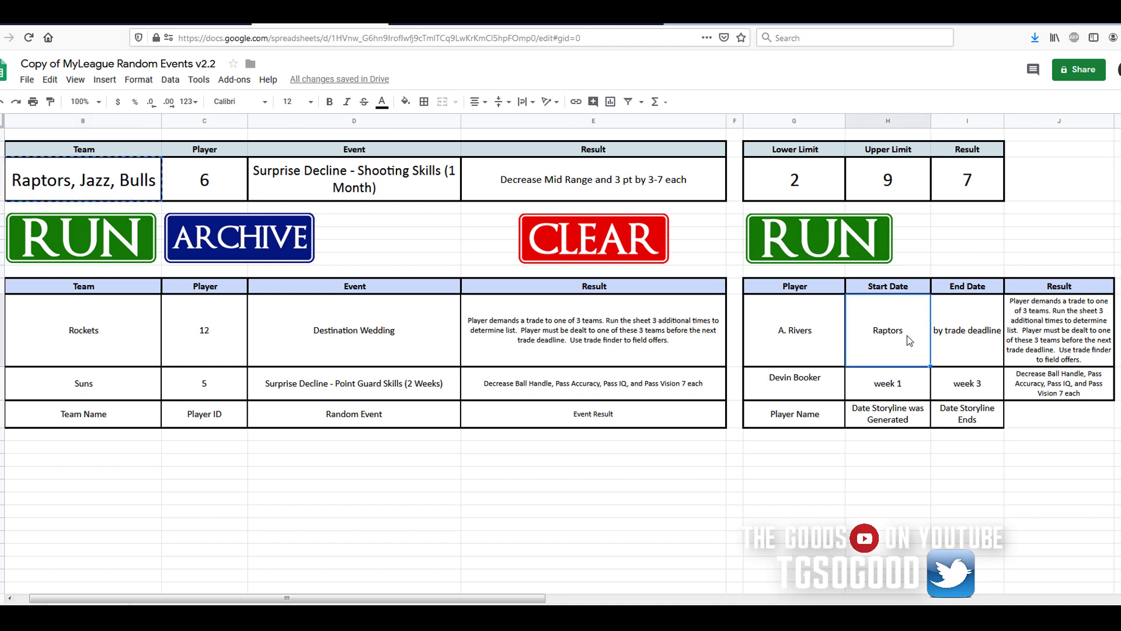
pyautogui.hotkey('ctrl', 'v')
pyautogui.click(911, 472)
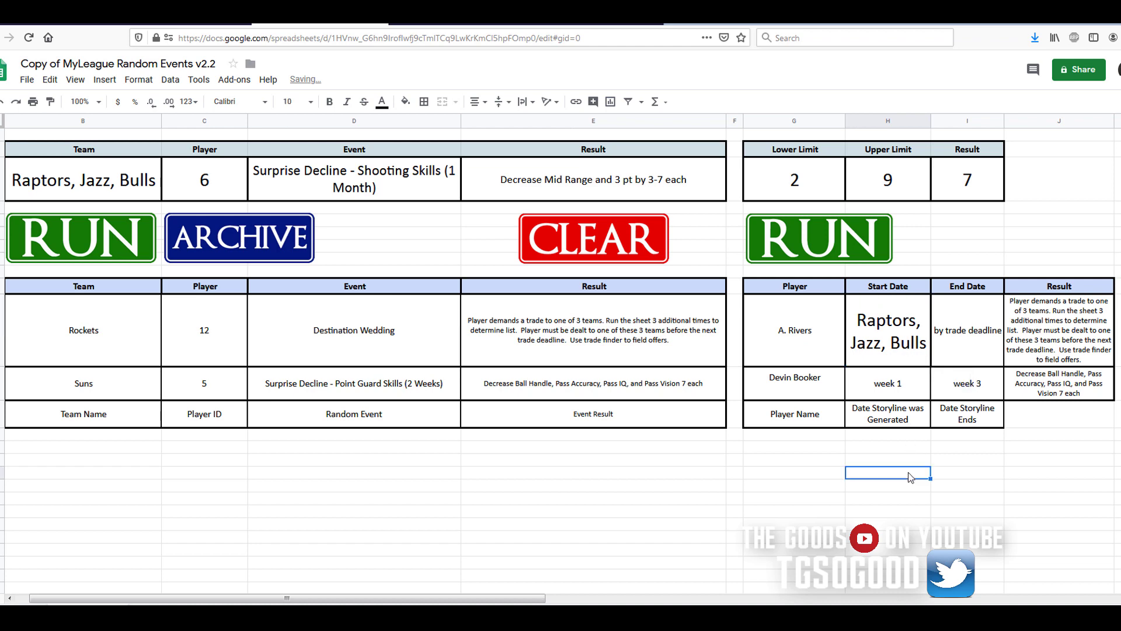
pyautogui.click(120, 183)
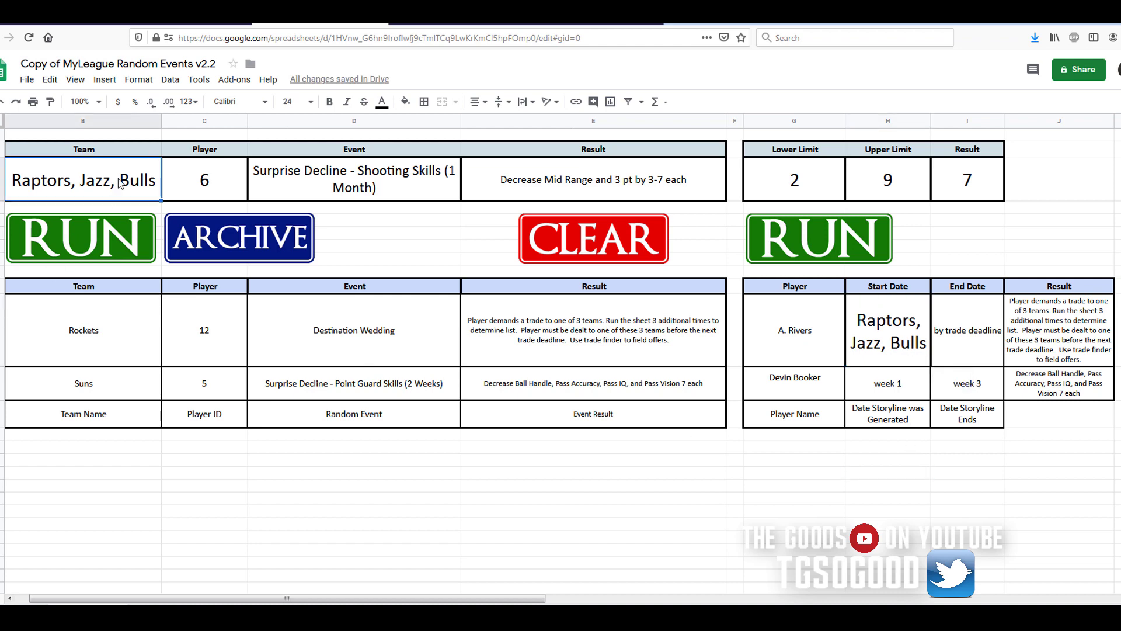
# Reroll until the Timberwolves Point Guard Skills decline appears and archive it above Rockets
pyautogui.click(117, 234)
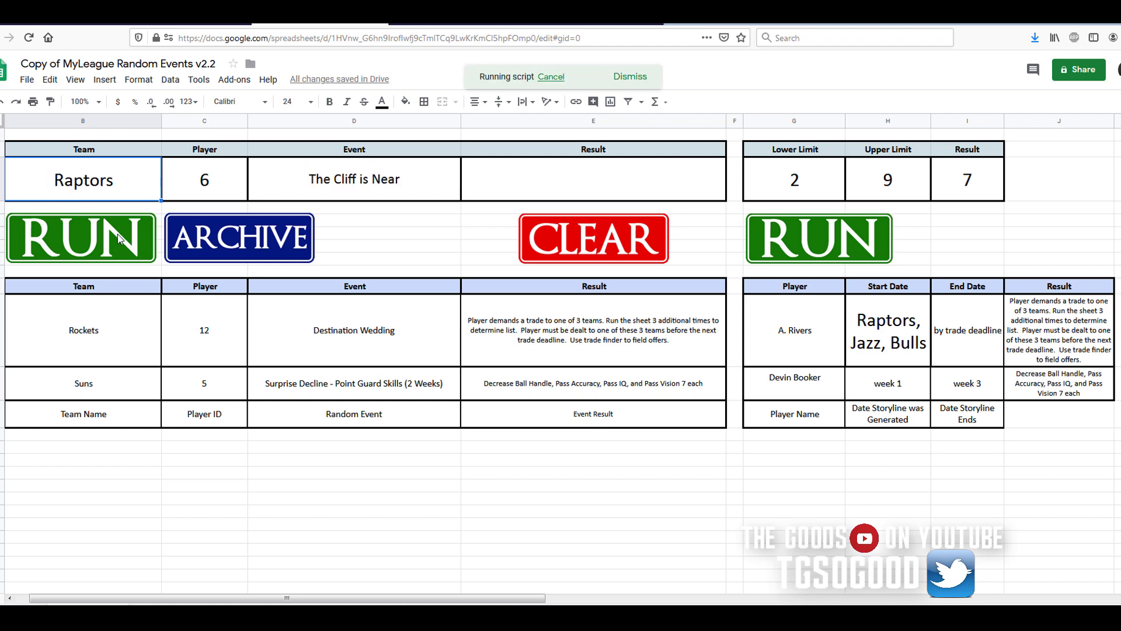
pyautogui.click(118, 238)
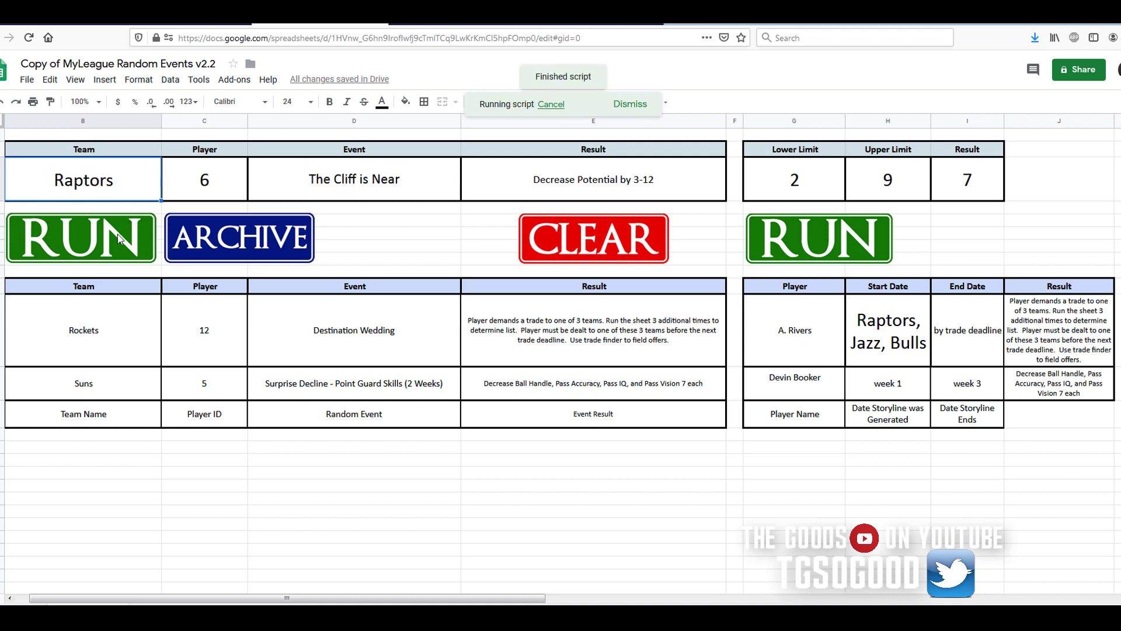
pyautogui.click(118, 238)
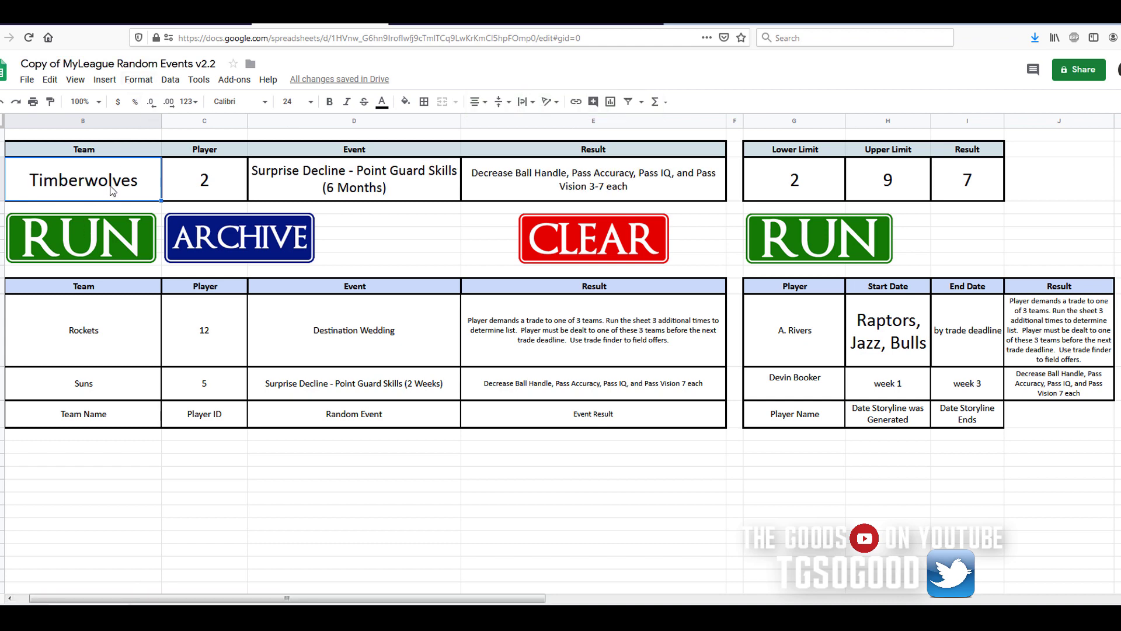
pyautogui.click(235, 246)
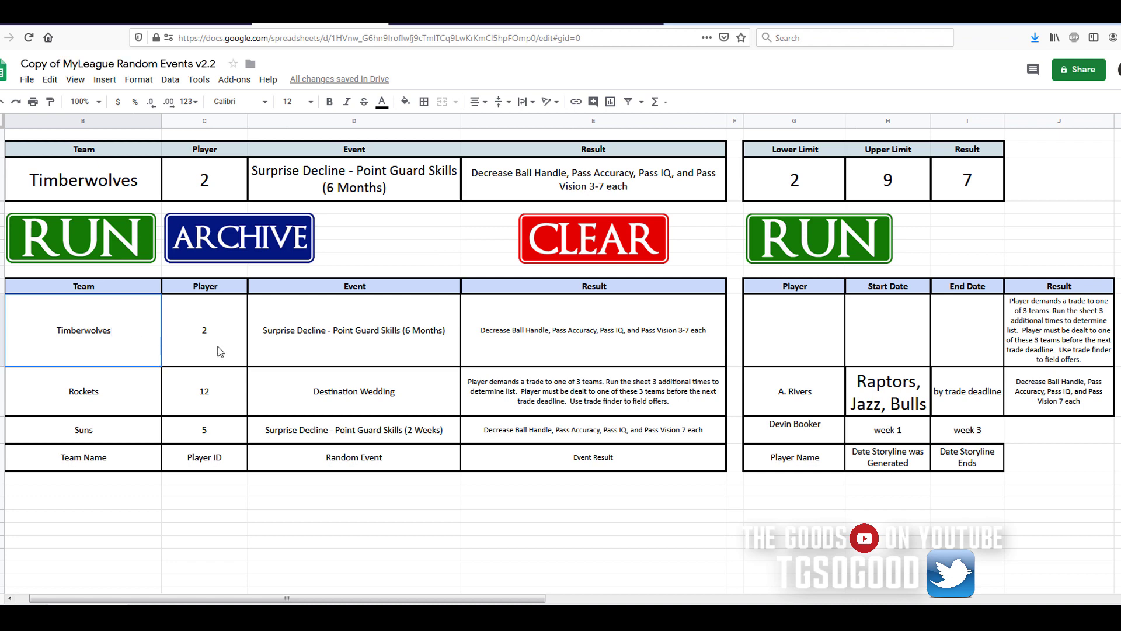
# Clear the current event row and run the number randomizer twice
pyautogui.keyDown('shift'); pyautogui.click(607, 351); pyautogui.keyUp('shift')
pyautogui.click(593, 248)
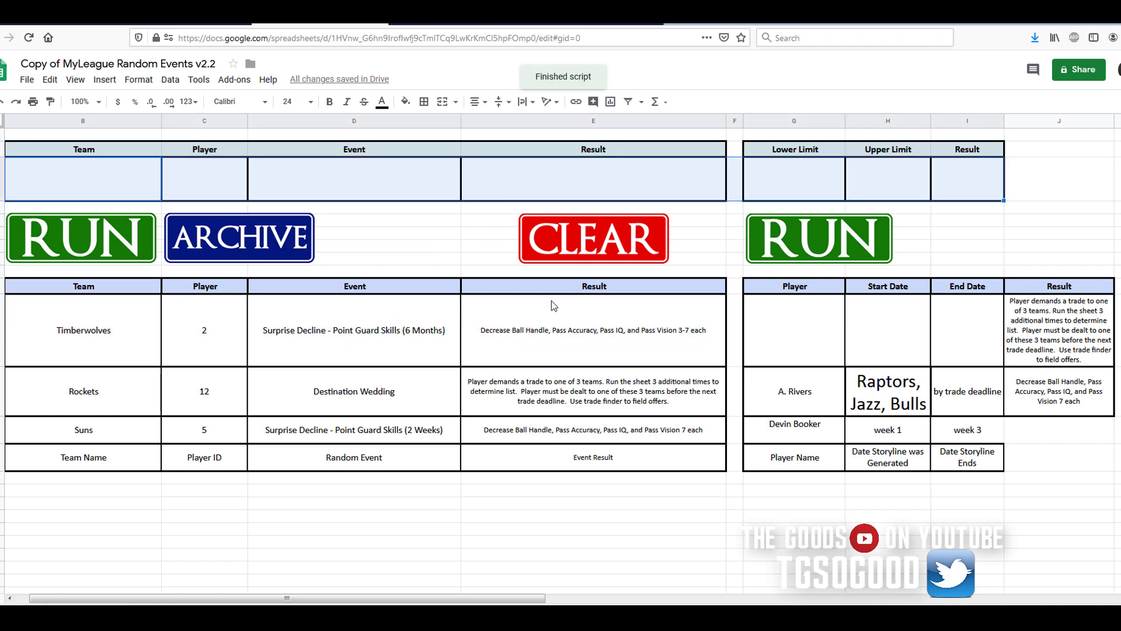
pyautogui.click(170, 184)
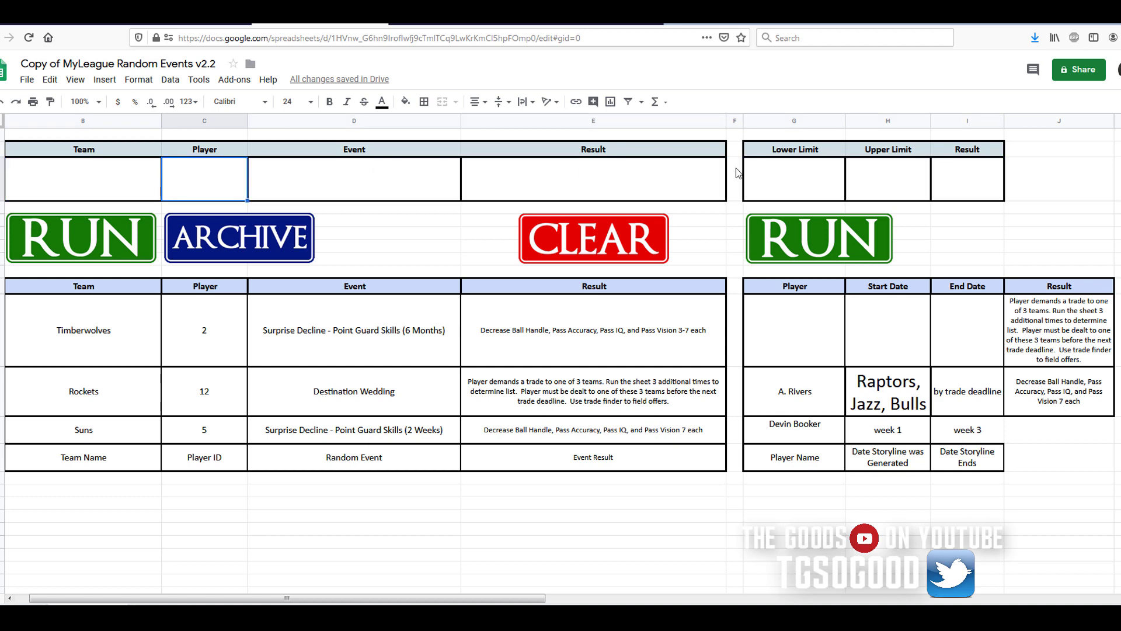
pyautogui.click(818, 251)
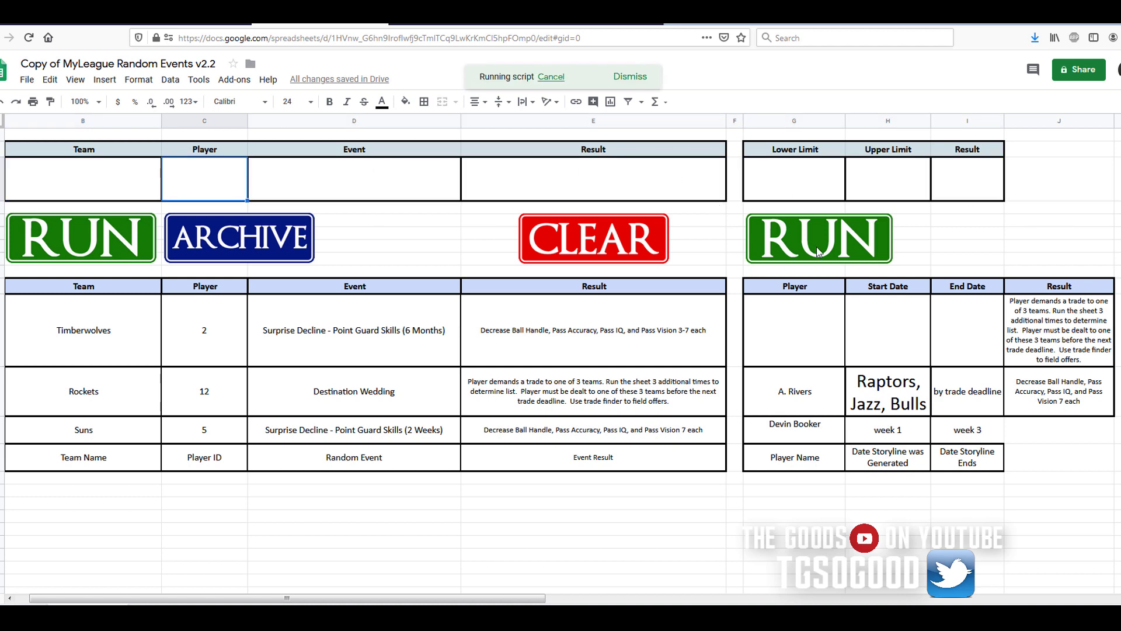
pyautogui.click(818, 251)
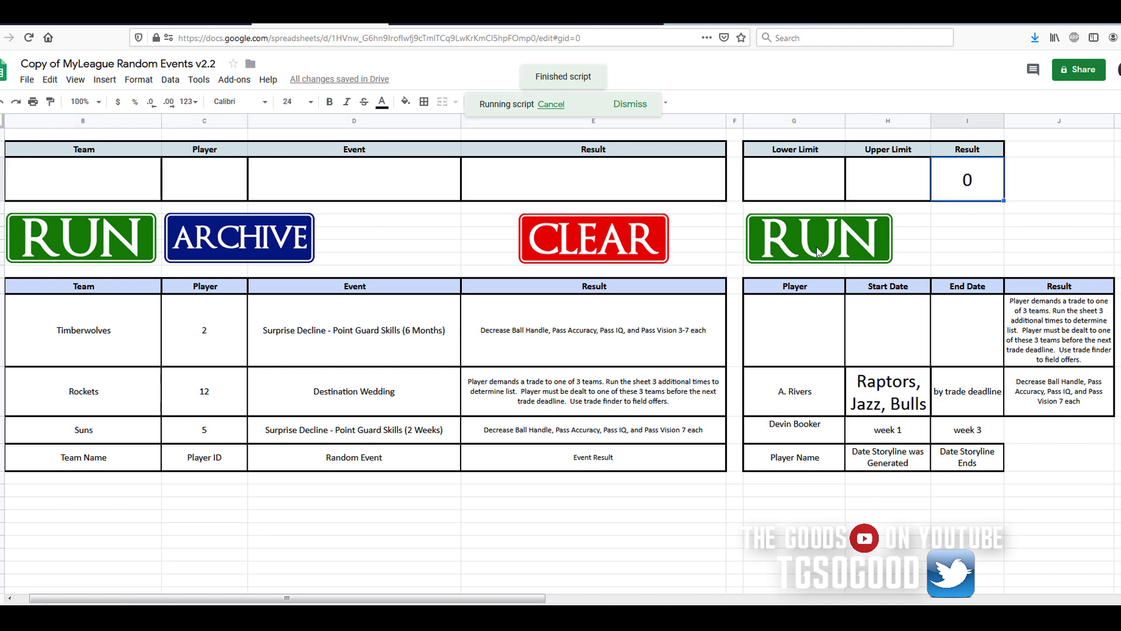
# Set the randomizer limits to 3 and 9 and draw a result of 8
pyautogui.click(812, 181)
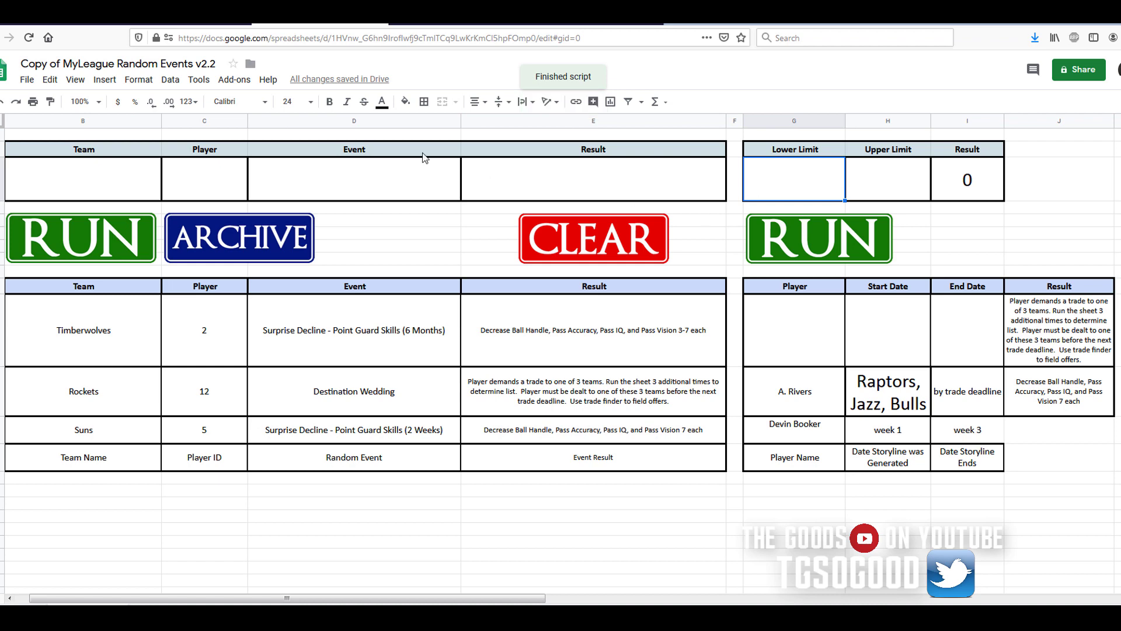
pyautogui.write('3')
pyautogui.press('Tab')
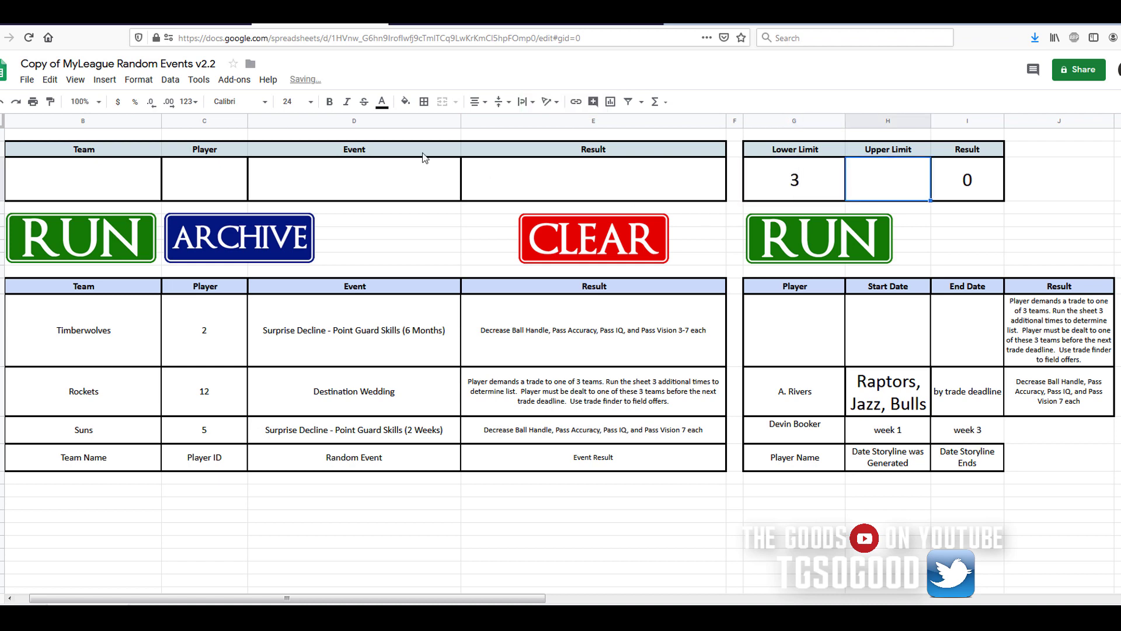
pyautogui.write('9')
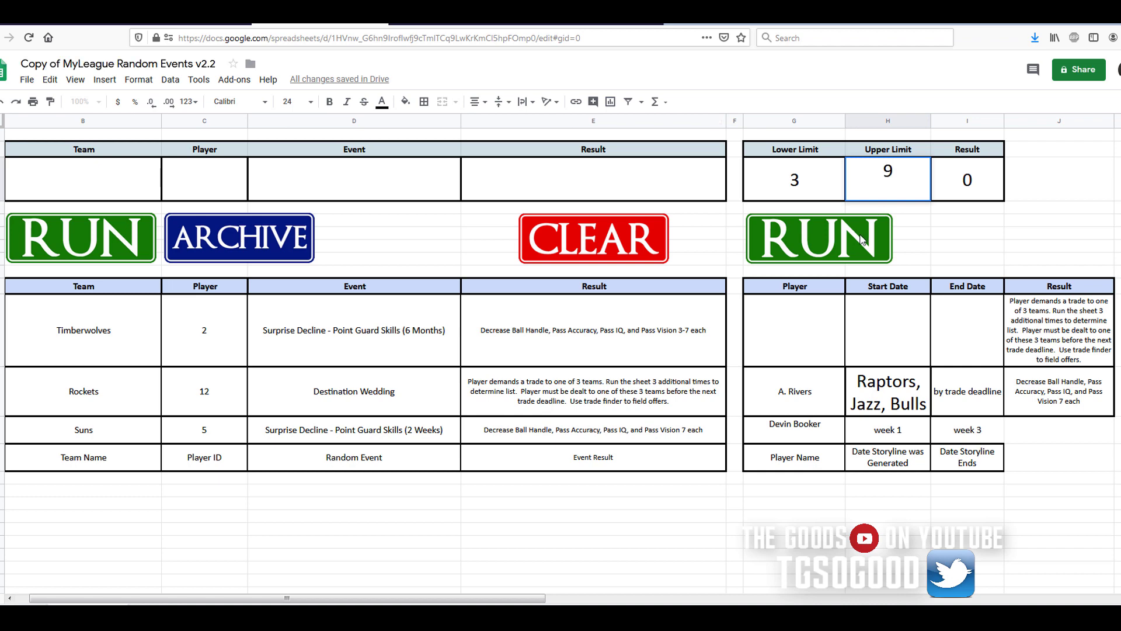
pyautogui.click(861, 238)
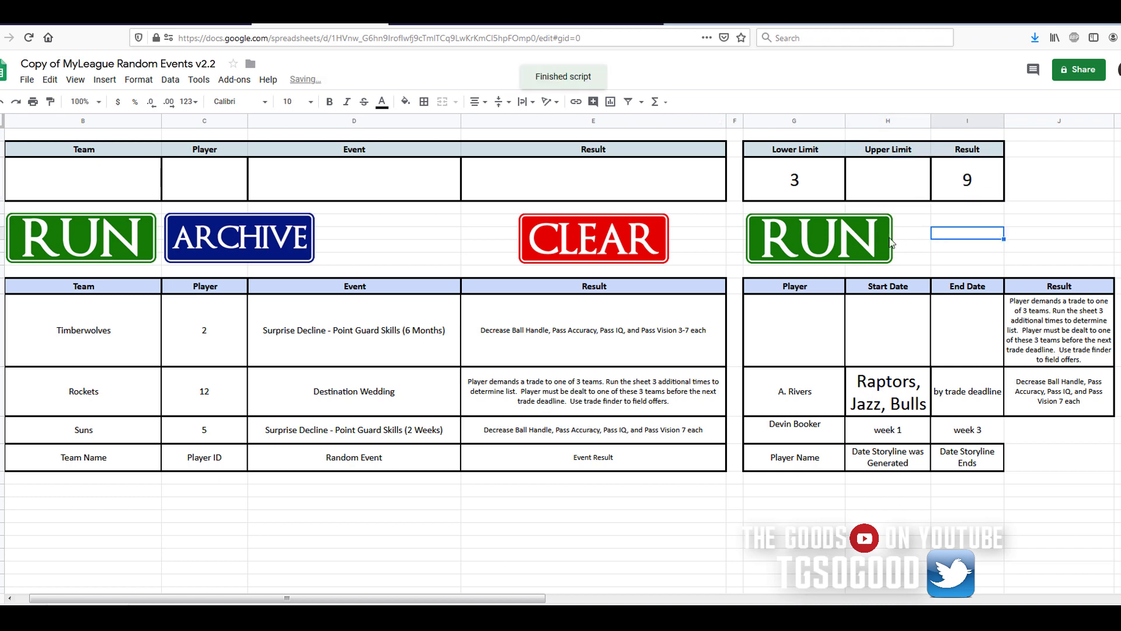
pyautogui.click(876, 184)
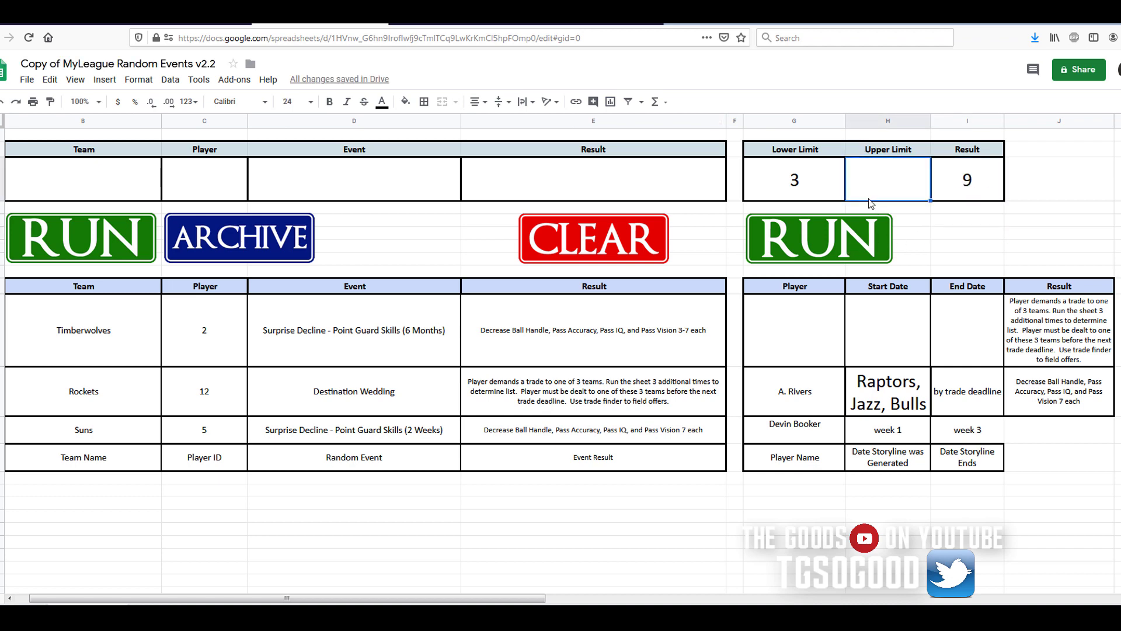
pyautogui.write('9')
pyautogui.click(856, 239)
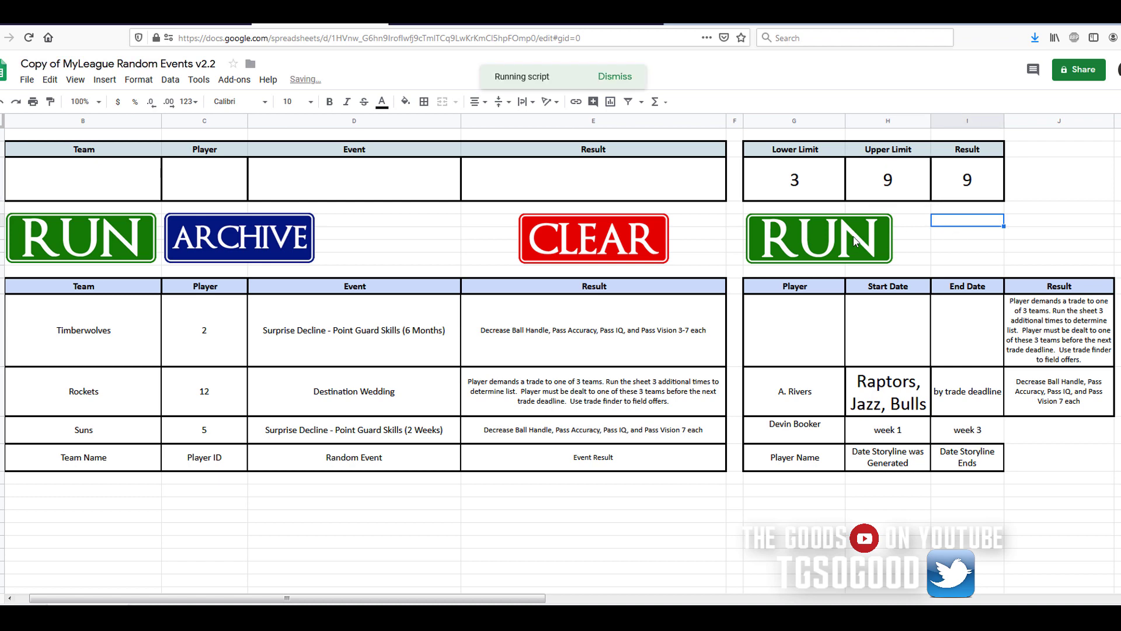
# Generate a Raptors player 4 Finishing Skills breakout event and delete the Timberwolves archive row
pyautogui.click(89, 240)
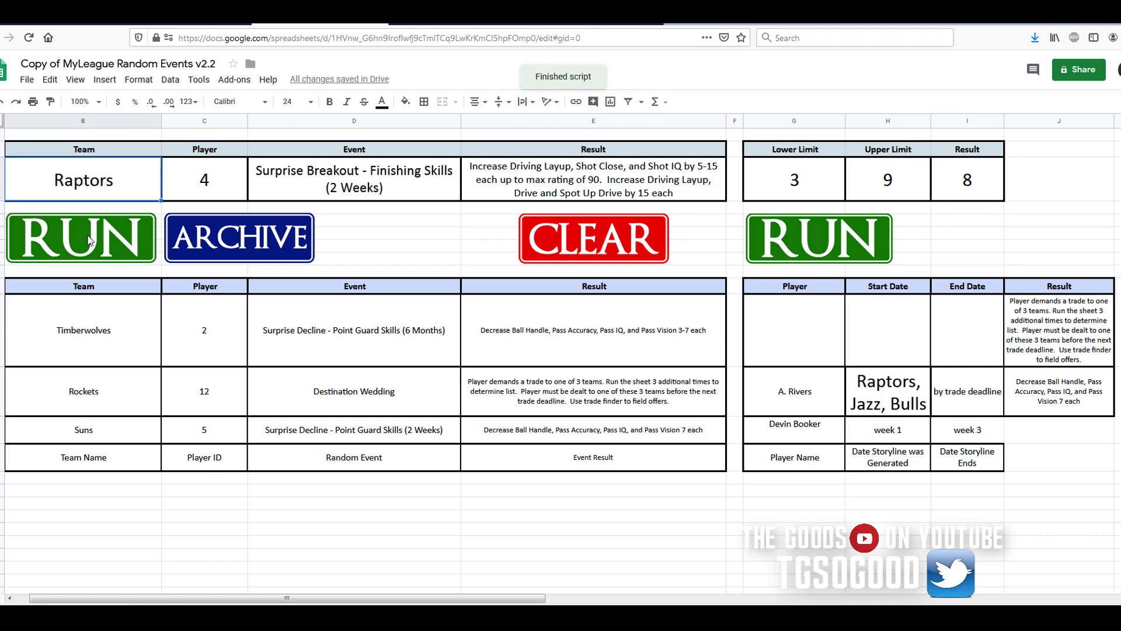
pyautogui.moveTo(108, 327); pyautogui.dragTo(540, 346)
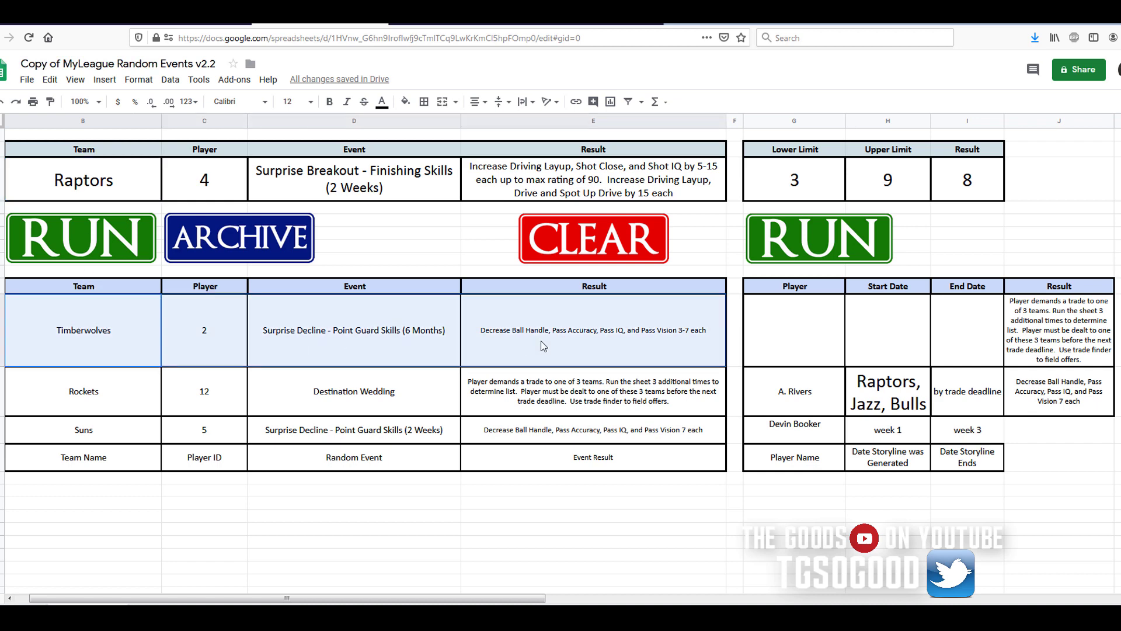
pyautogui.rightClick(551, 345)
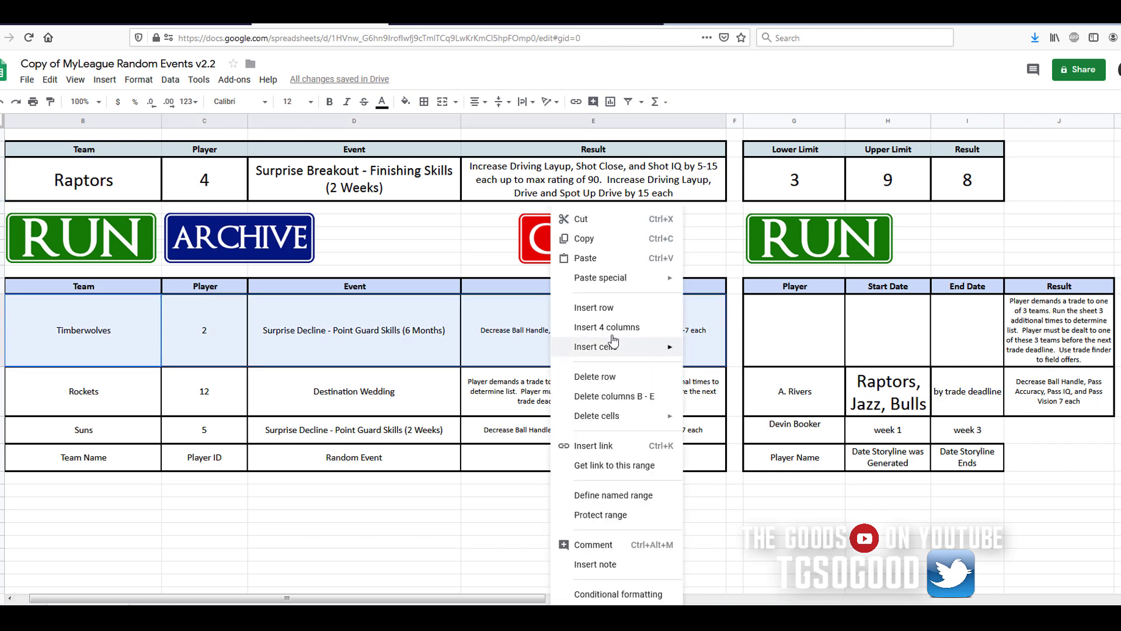
pyautogui.click(610, 378)
pyautogui.click(389, 261)
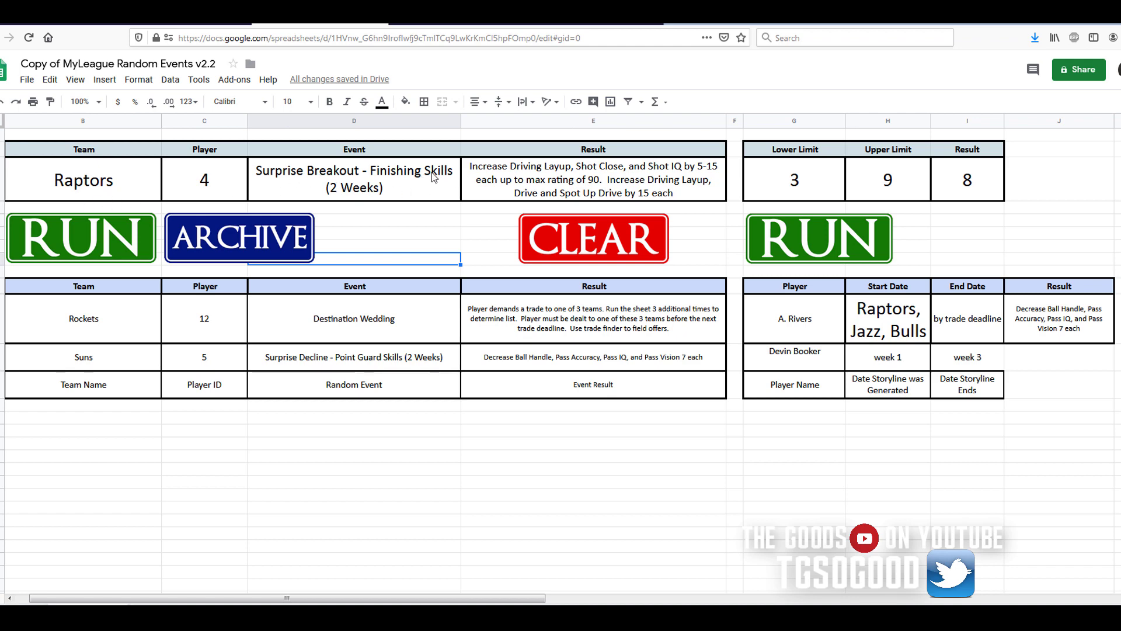
# Reroll to a 76ers player 10 'Player Needs Surgery - Moderate' event and archive it above Rockets
pyautogui.click(364, 338)
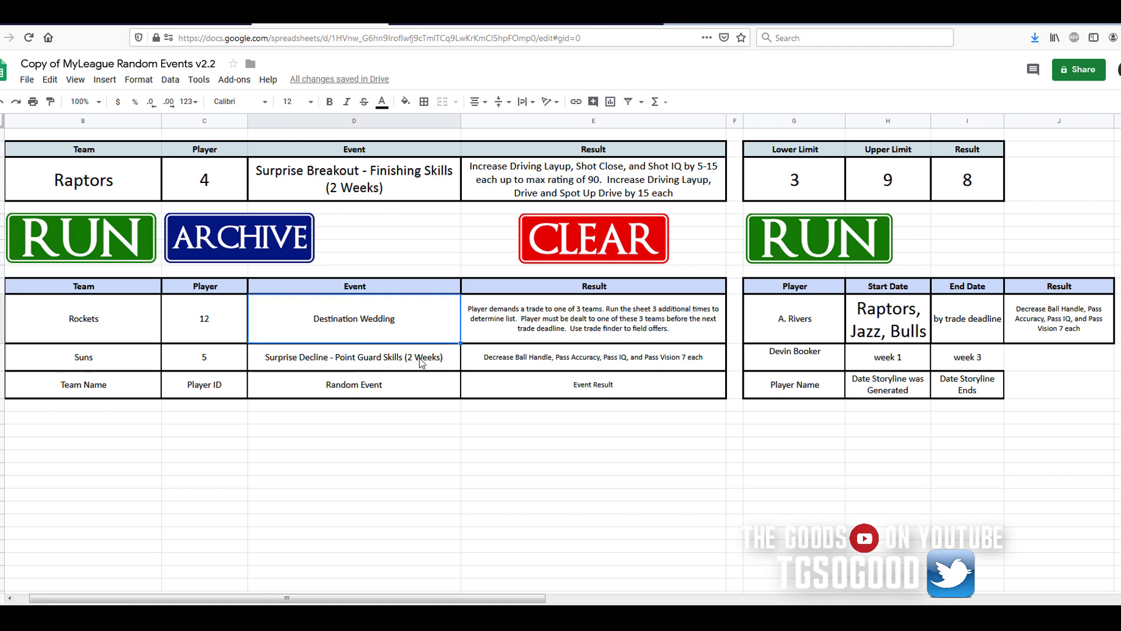
pyautogui.click(410, 363)
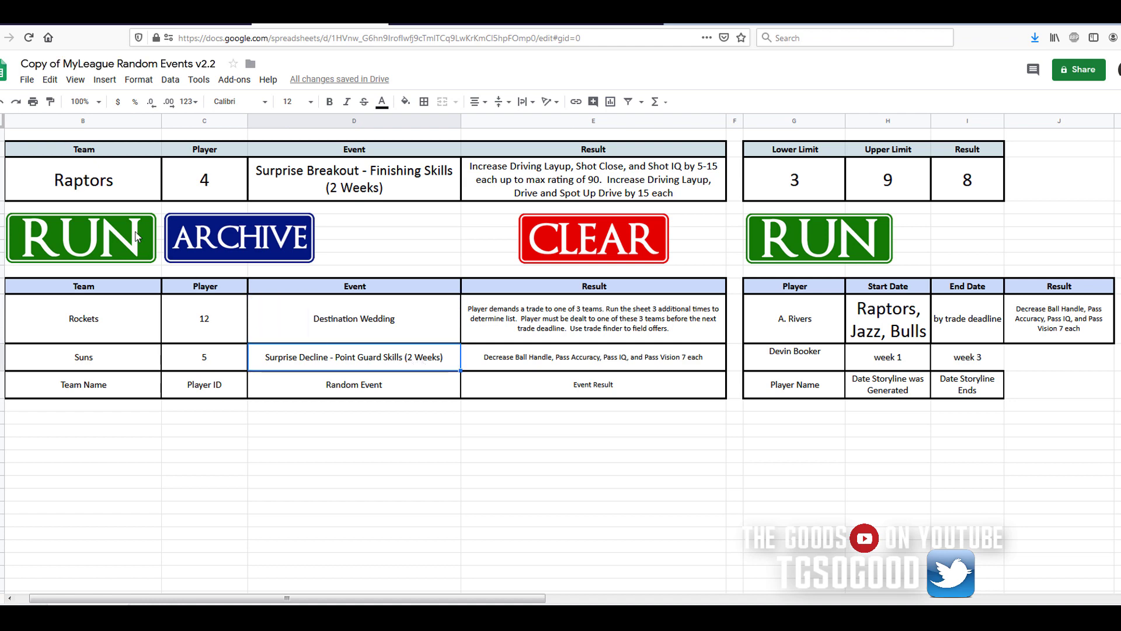
pyautogui.click(100, 241)
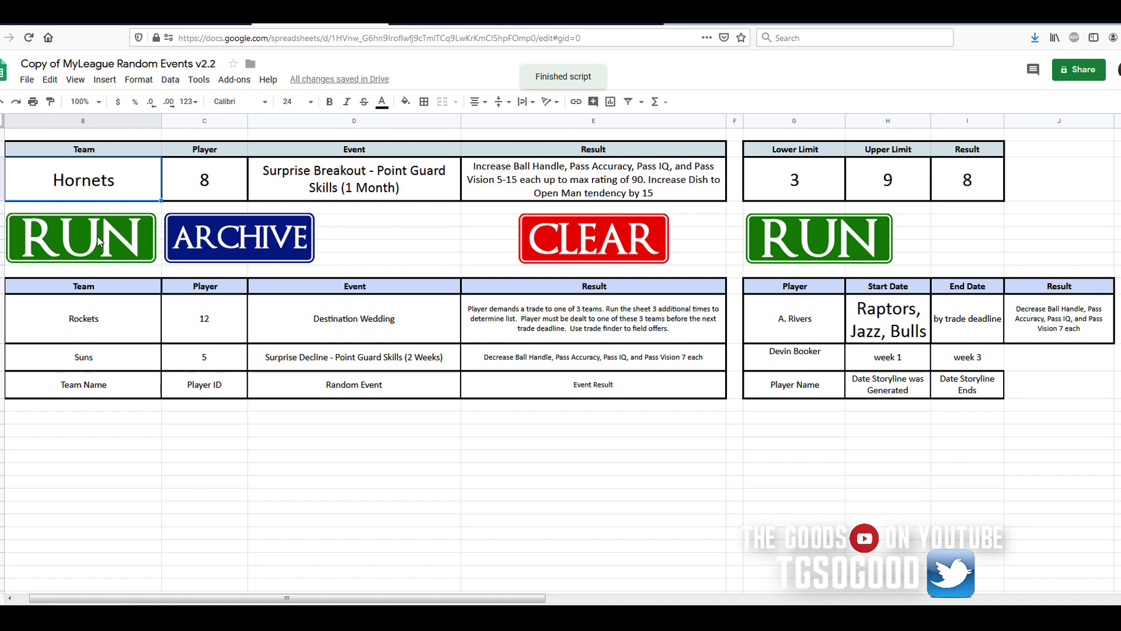
pyautogui.click(99, 241)
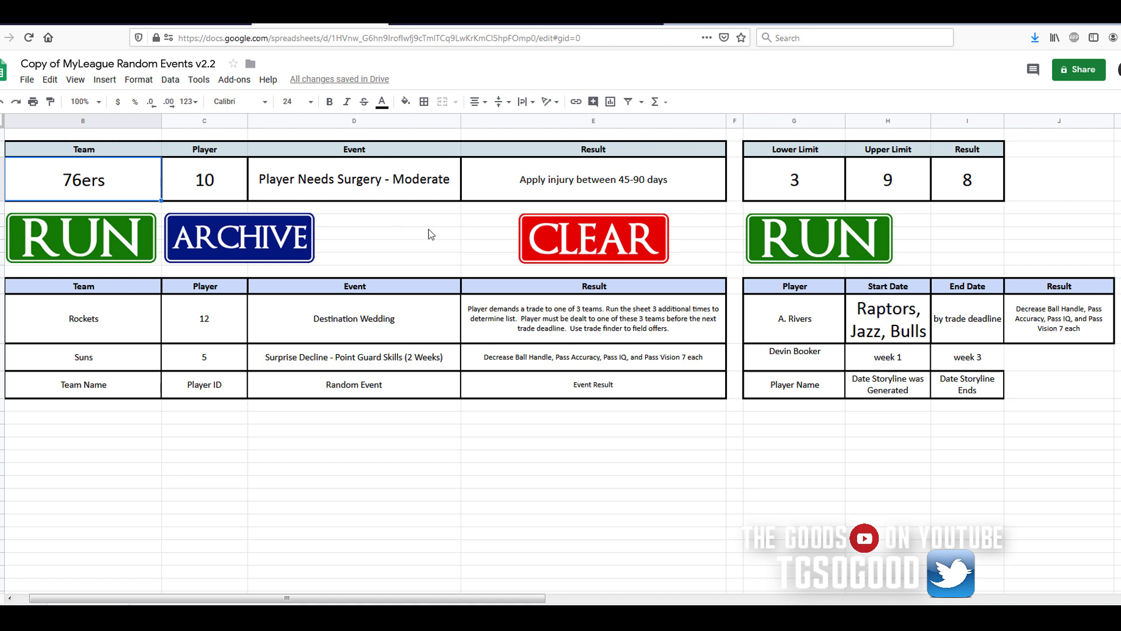
pyautogui.click(279, 239)
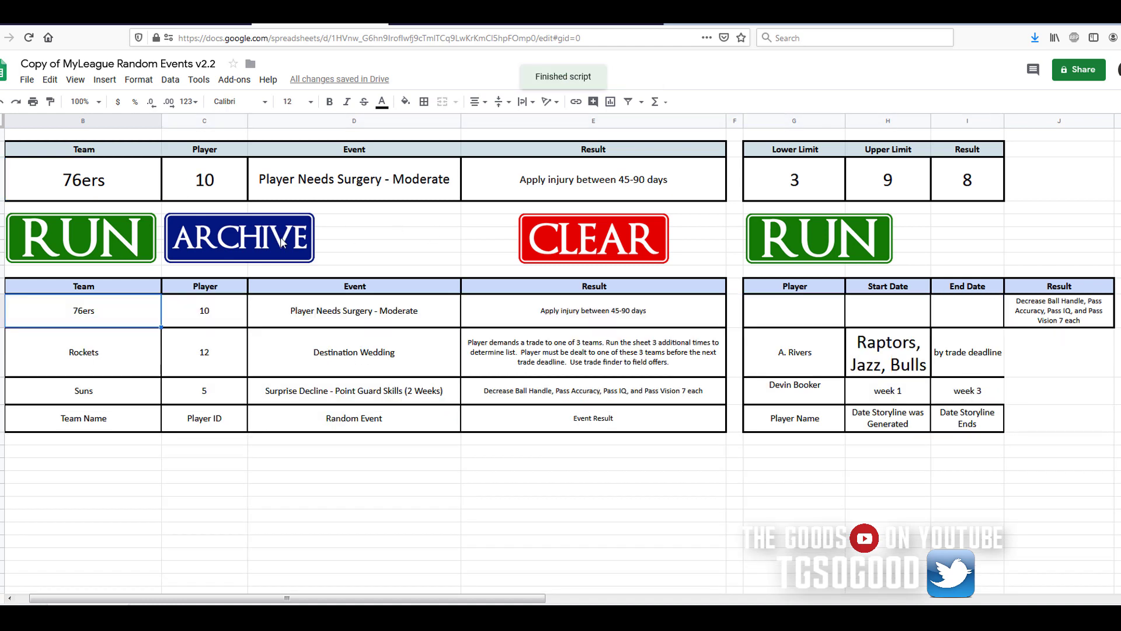
pyautogui.click(212, 317)
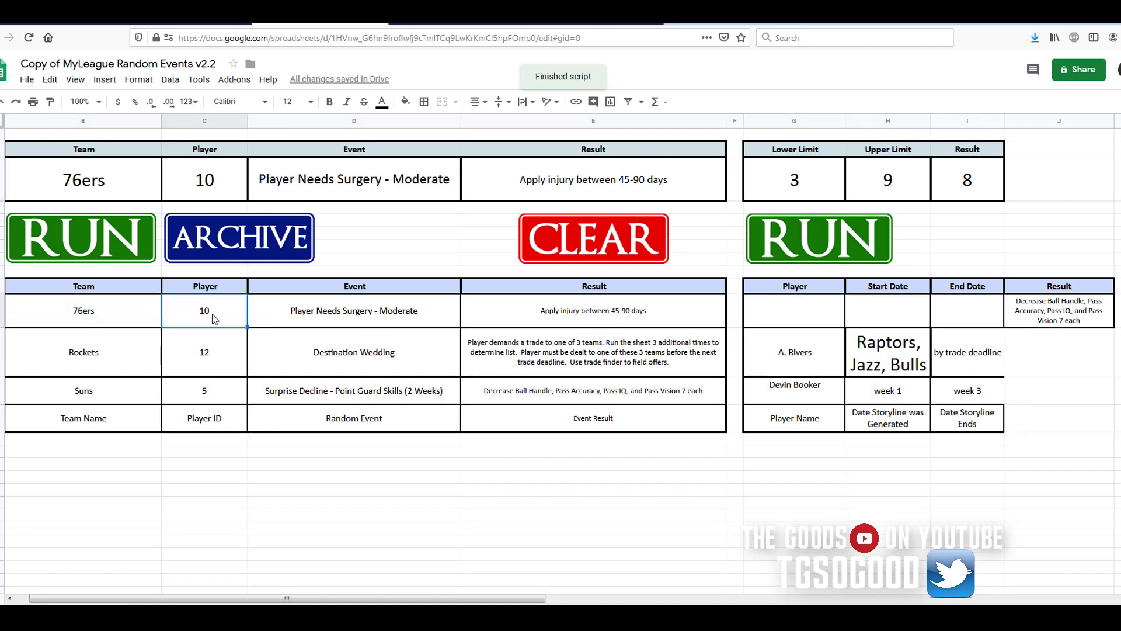
pyautogui.click(316, 311)
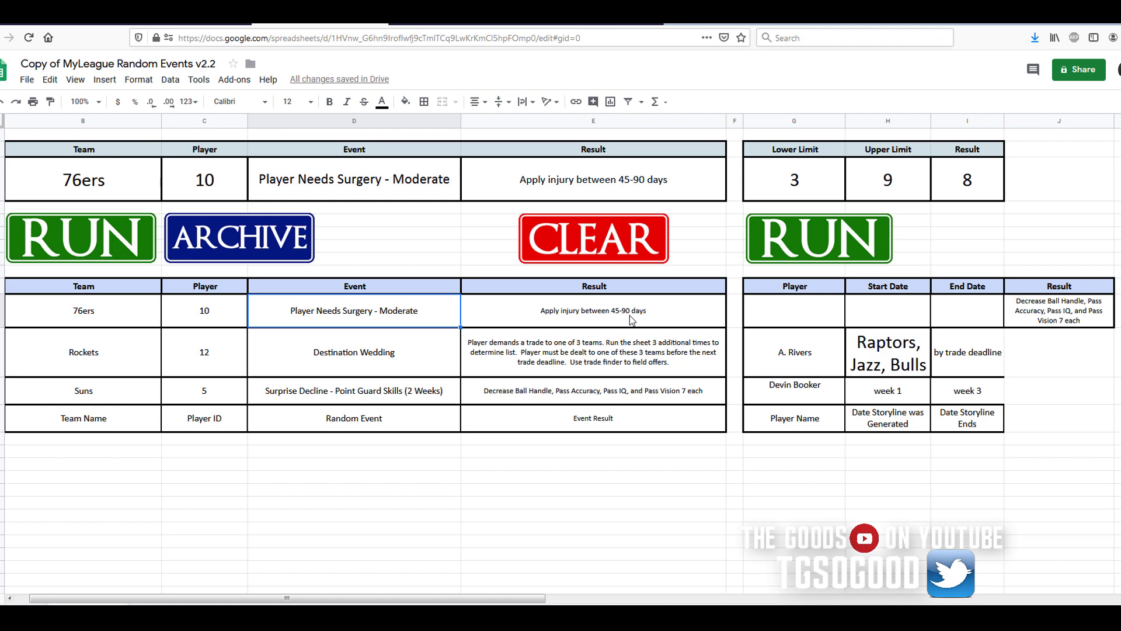
pyautogui.click(794, 316)
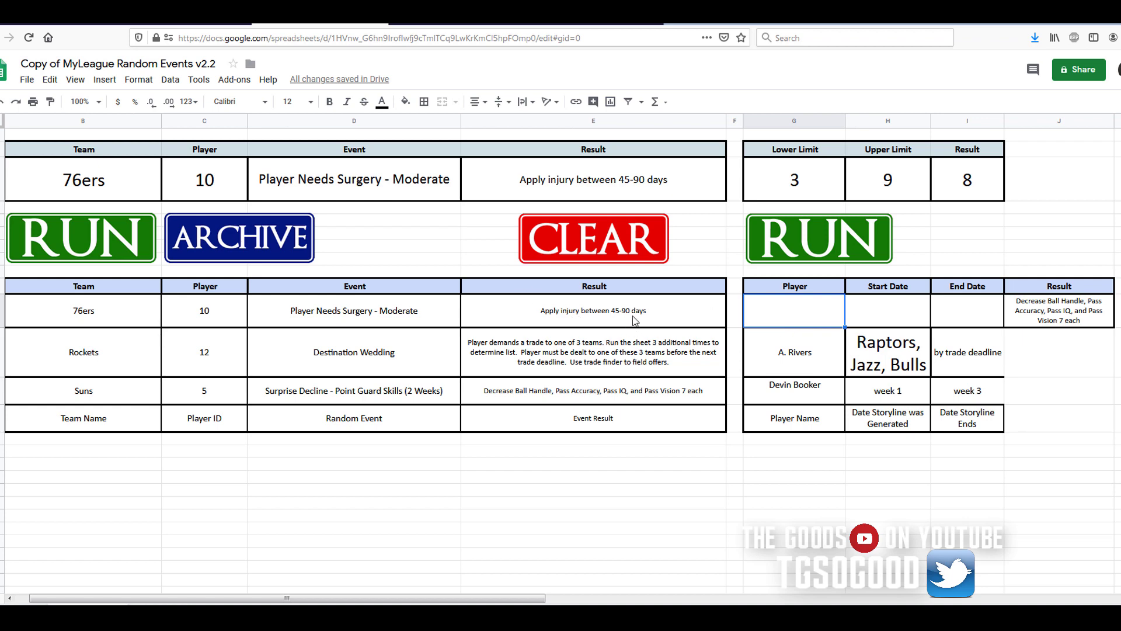
pyautogui.click(876, 317)
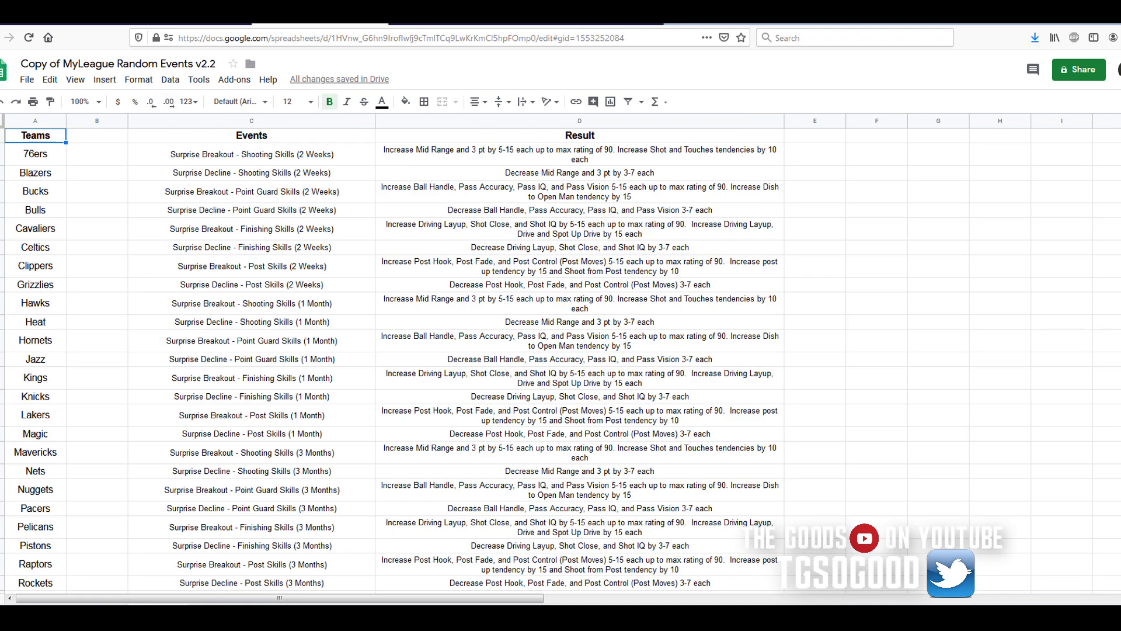
# Step down the Events column to 'The Cliff is Near' and check its Potential -3 to -12 result
pyautogui.click(685, 162)
pyautogui.press('Left')
pyautogui.press('Left')
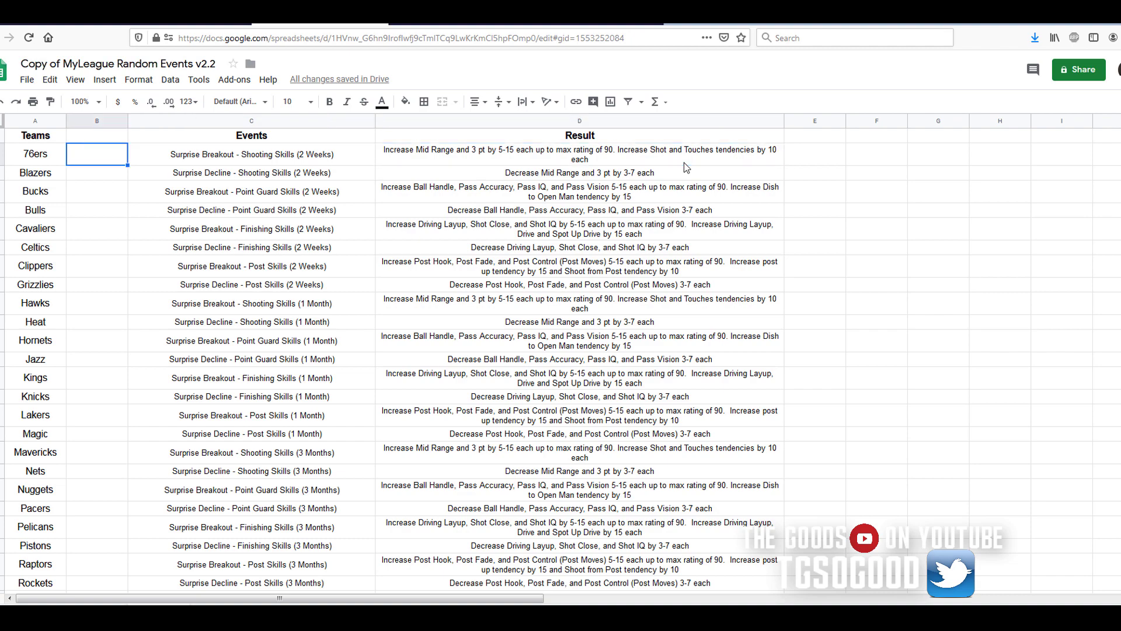
pyautogui.press('Up')
pyautogui.press('Right')
pyautogui.press('Down')
pyautogui.press('Down')
pyautogui.press('Down')
pyautogui.press('Down')
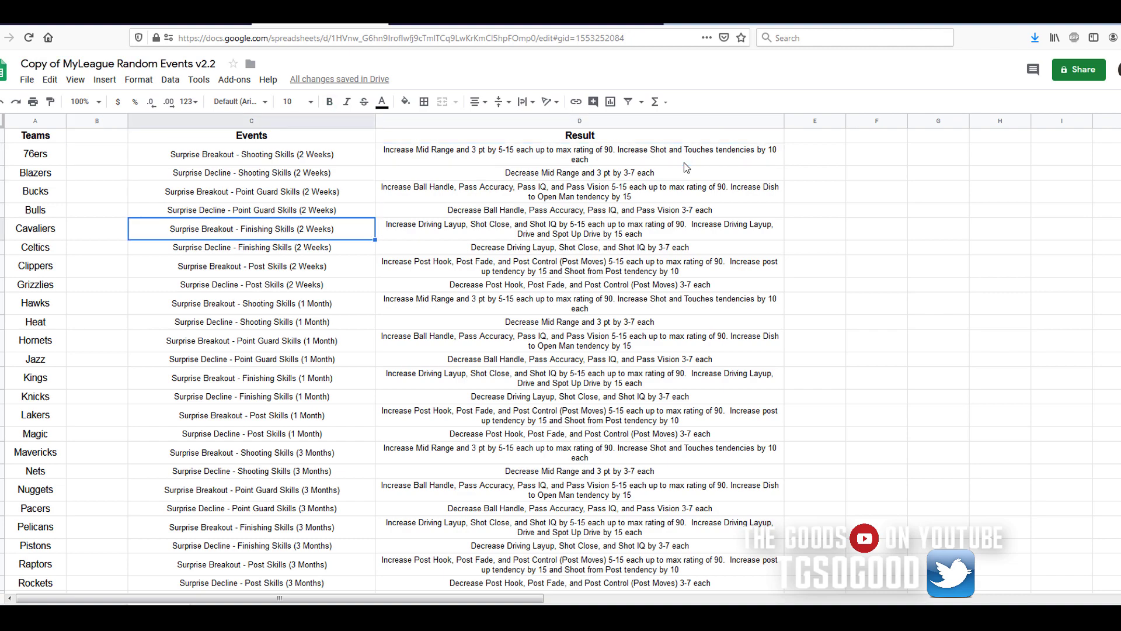
pyautogui.press('Down')
pyautogui.press('Down')
pyautogui.press('Down')
pyautogui.press('Down')
pyautogui.press('Down')
pyautogui.press('Down')
pyautogui.press('Down')
pyautogui.press('Down')
pyautogui.press('Down')
pyautogui.press('Down')
pyautogui.press('Down')
pyautogui.press('Down')
pyautogui.press('Down')
pyautogui.press('Down')
pyautogui.press('Down')
pyautogui.press('Down')
pyautogui.press('Down')
pyautogui.press('Down')
pyautogui.press('Down')
pyautogui.press('Down')
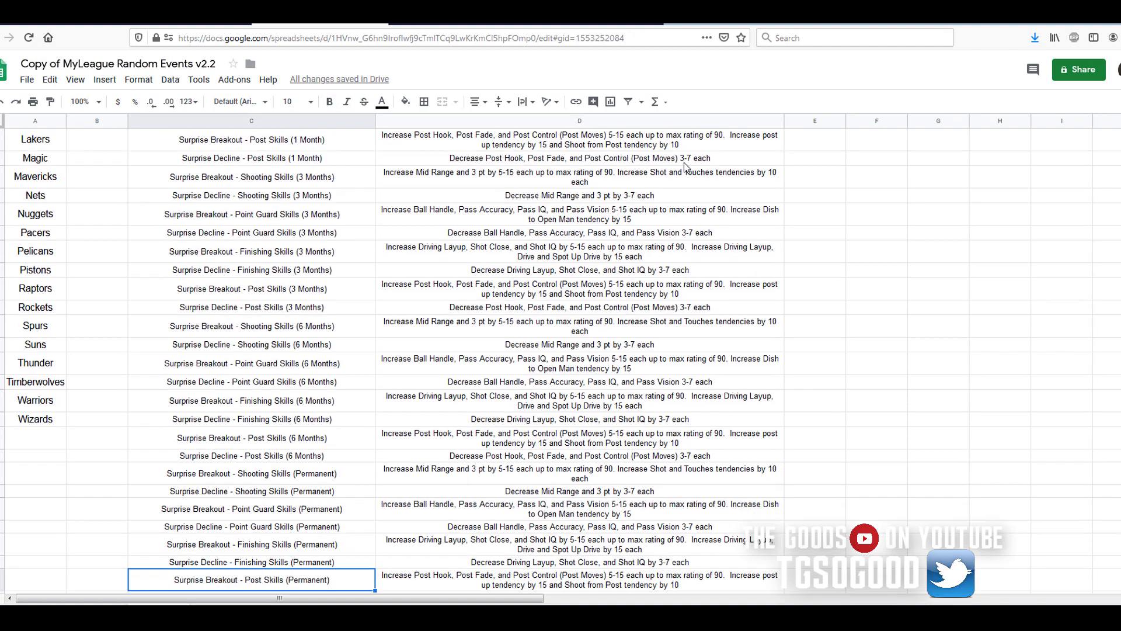
pyautogui.press('Down')
pyautogui.press('Down')
pyautogui.press('Down')
pyautogui.press('Down')
pyautogui.press('Down')
pyautogui.press('Down')
pyautogui.press('Down')
pyautogui.press('Down')
pyautogui.press('Down')
pyautogui.press('Down')
pyautogui.press('Down')
pyautogui.press('Down')
pyautogui.press('Down')
pyautogui.press('Down')
pyautogui.press('Down')
pyautogui.press('Down')
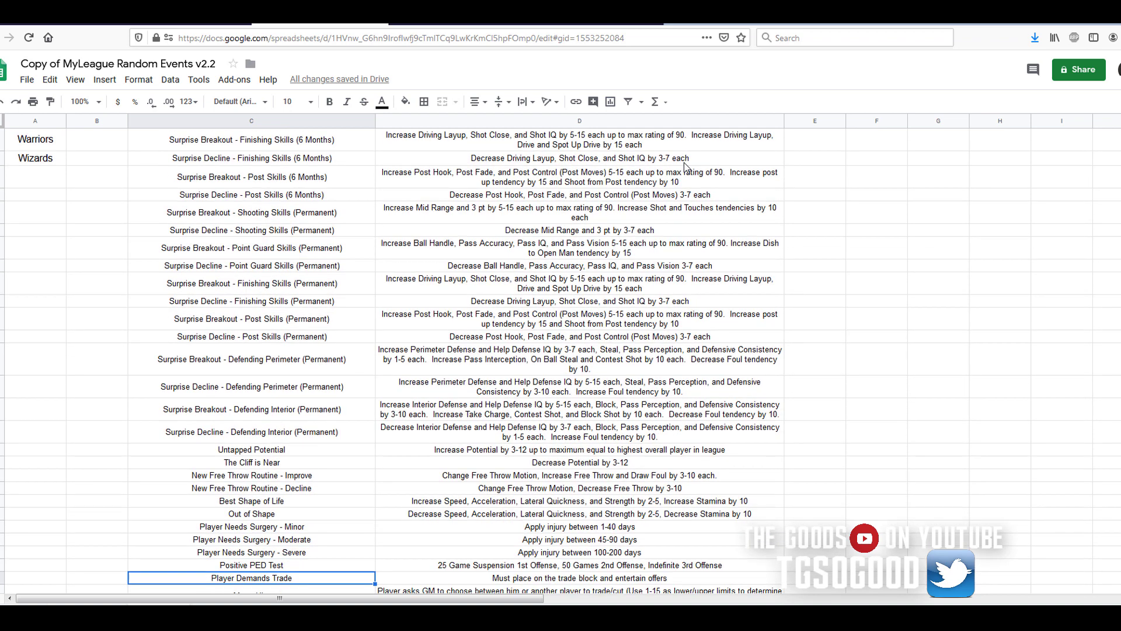
pyautogui.press('Up')
pyautogui.press('Up')
pyautogui.press('Up')
pyautogui.press('Up')
pyautogui.press('Up')
pyautogui.press('Up')
pyautogui.press('Up')
pyautogui.press('Up')
pyautogui.press('Up')
pyautogui.press('Up')
pyautogui.press('Up')
pyautogui.press('Up')
pyautogui.press('Down')
pyautogui.press('Down')
pyautogui.press('Down')
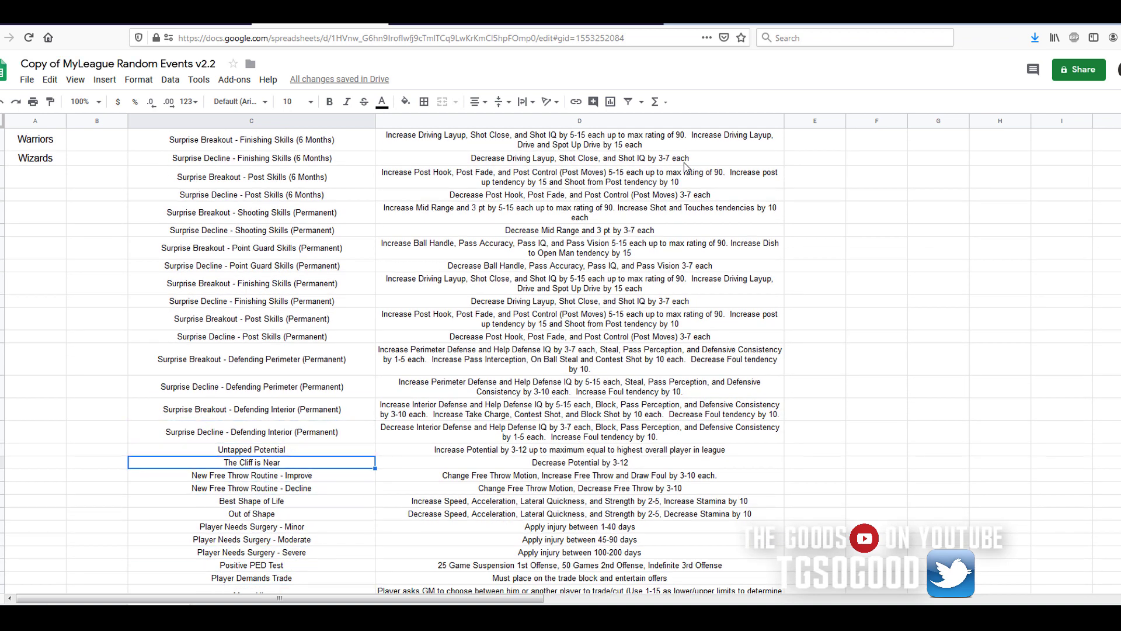
pyautogui.press('Right')
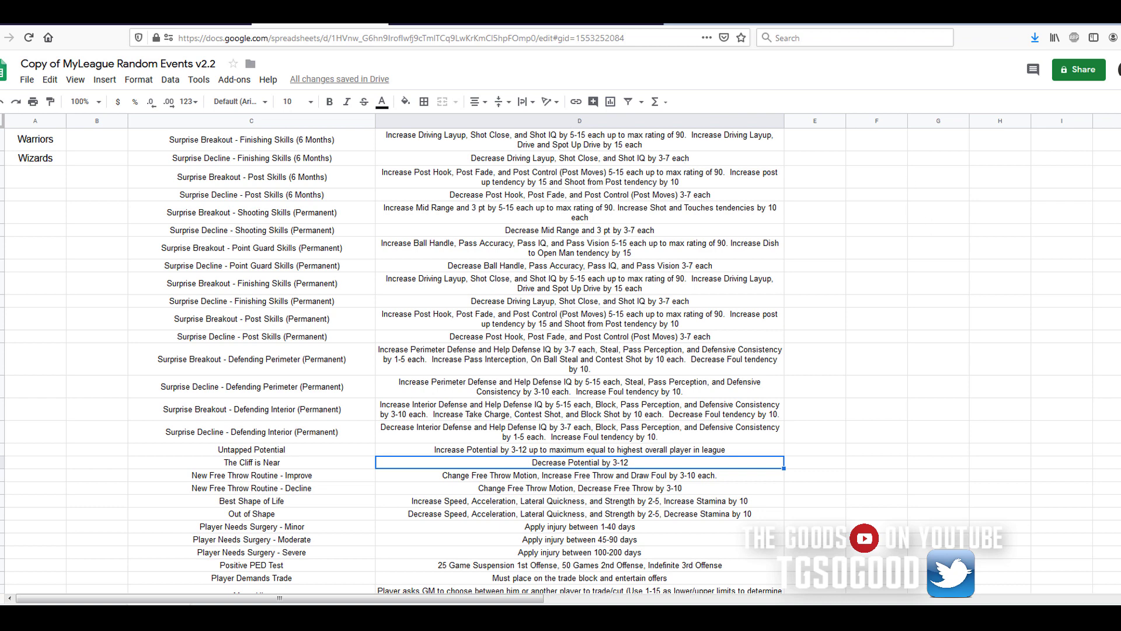
# Review the results for the Best Shape of Life and Out of Shape events
pyautogui.press('Left')
pyautogui.press('Up')
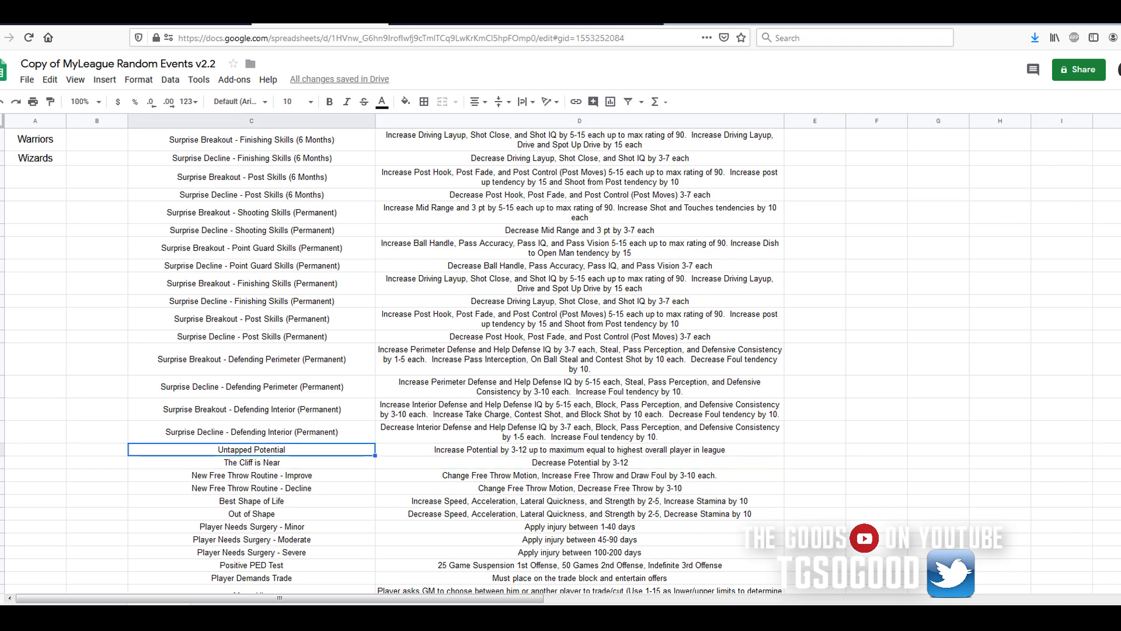
pyautogui.press('Down')
pyautogui.press('Down')
pyautogui.press('Down')
pyautogui.press('Down')
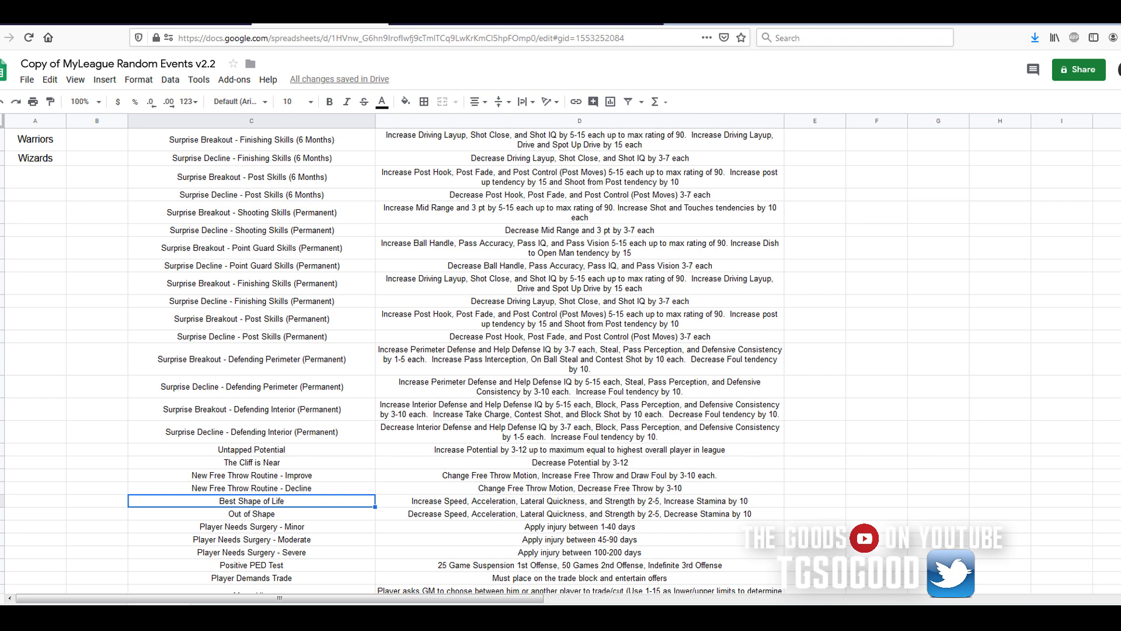
pyautogui.press('Right')
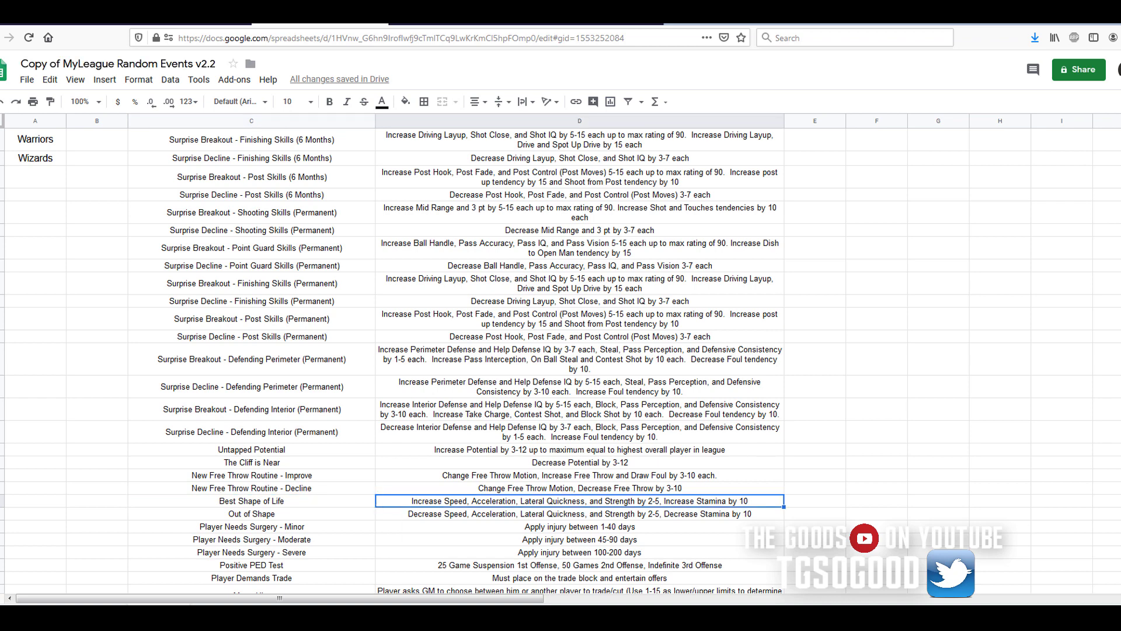
pyautogui.press('Left')
pyautogui.press('Down')
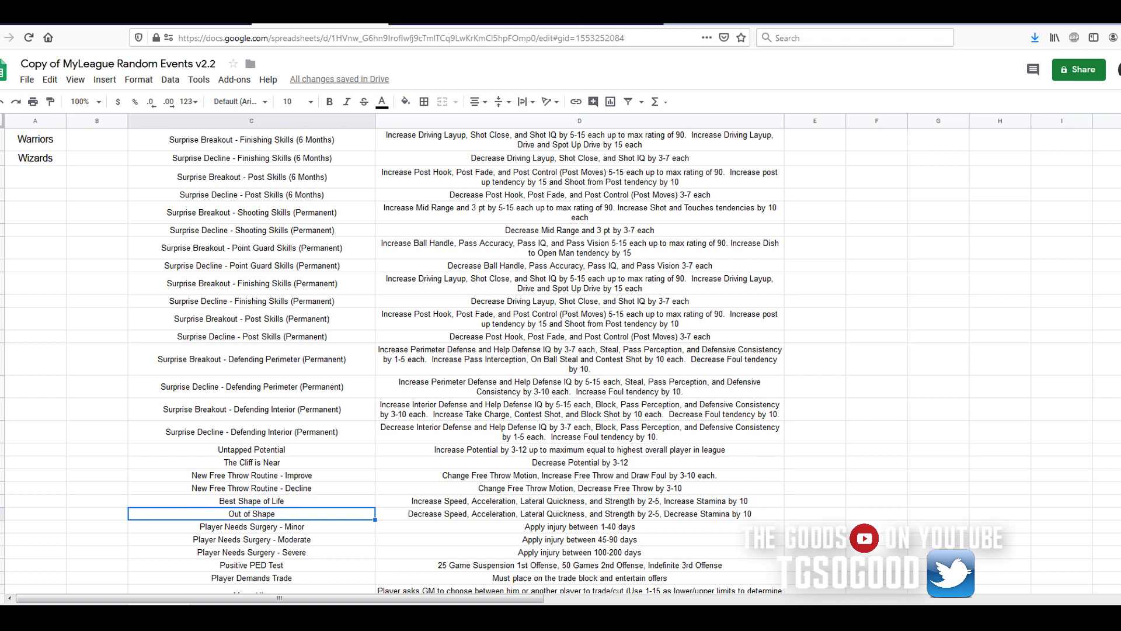
pyautogui.press('Right')
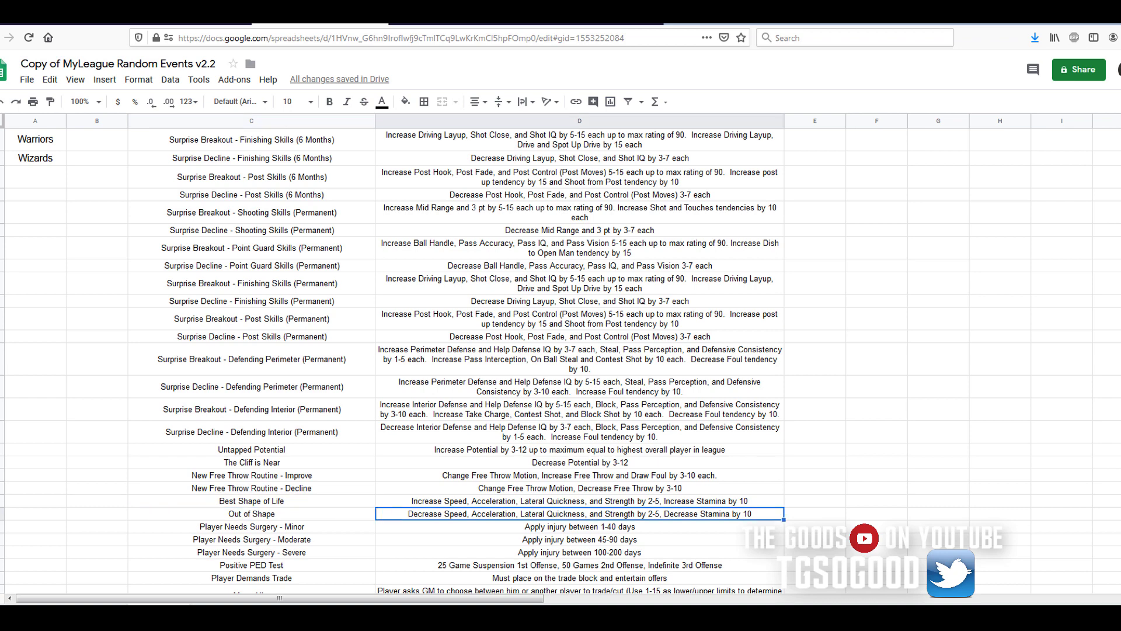
pyautogui.press('Left')
# Check the Positive PED Test suspension result, then move down to the final LeGM event
pyautogui.press('Down')
pyautogui.press('Down')
pyautogui.press('Down')
pyautogui.press('Down')
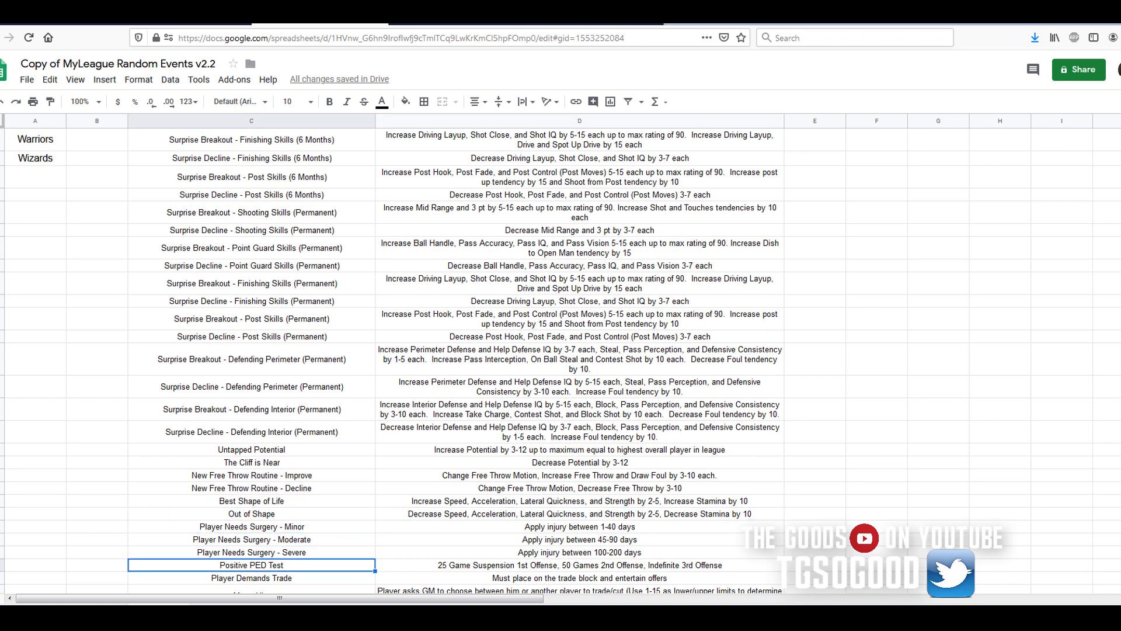
pyautogui.press('Down')
pyautogui.press('Down')
pyautogui.press('Down')
pyautogui.press('Up')
pyautogui.press('Up')
pyautogui.press('Up')
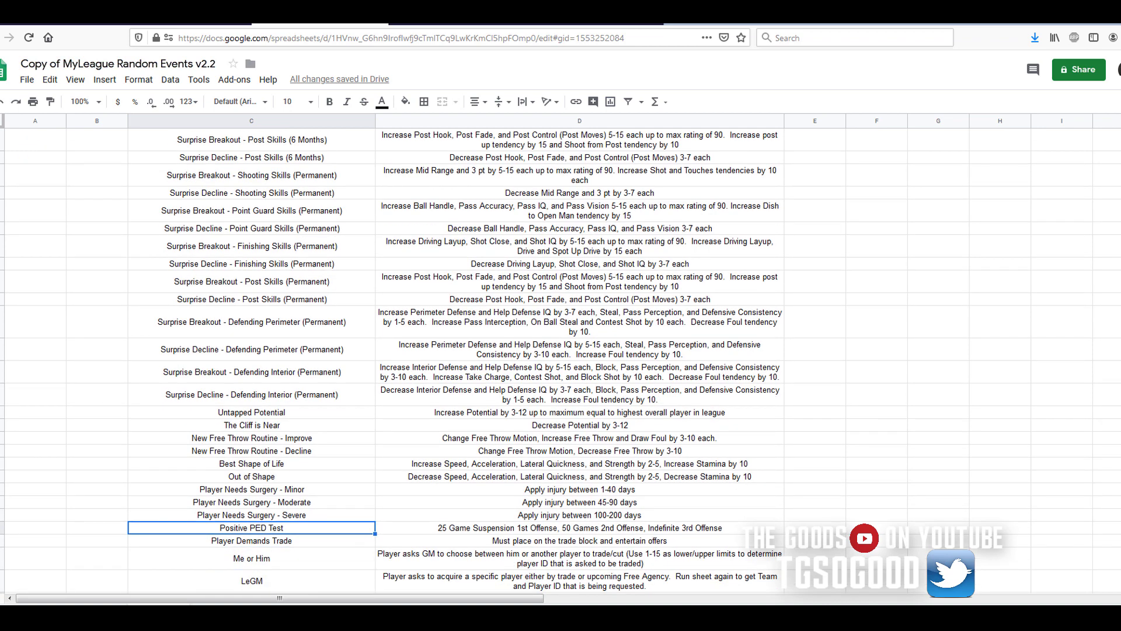
pyautogui.press('Right')
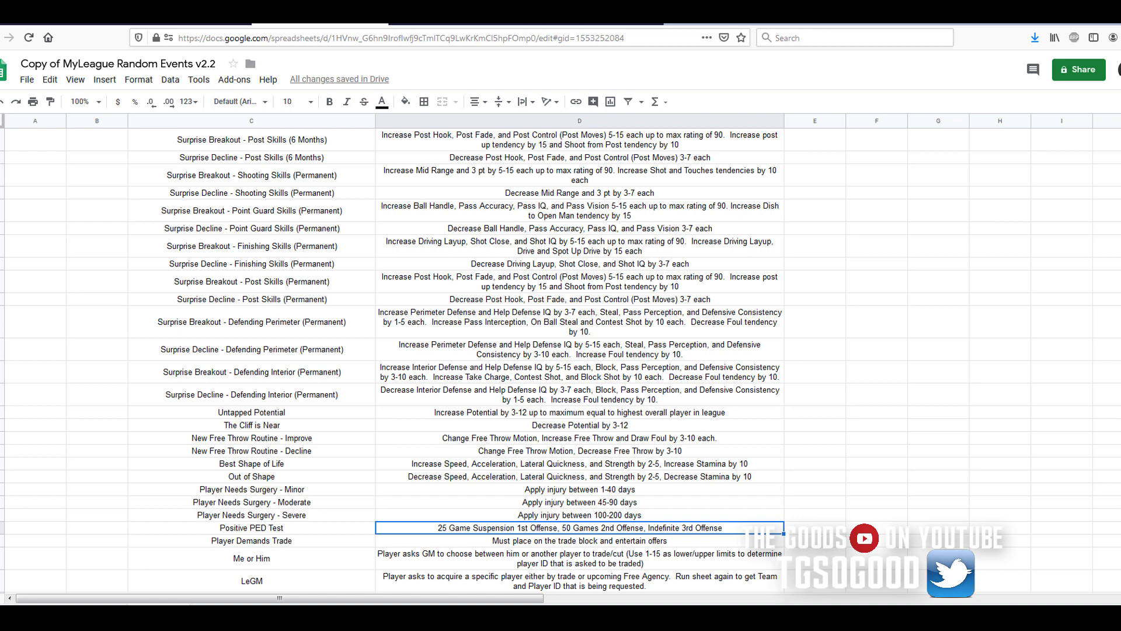
pyautogui.press('Left')
pyautogui.press('Down')
pyautogui.press('Down')
pyautogui.press('Down')
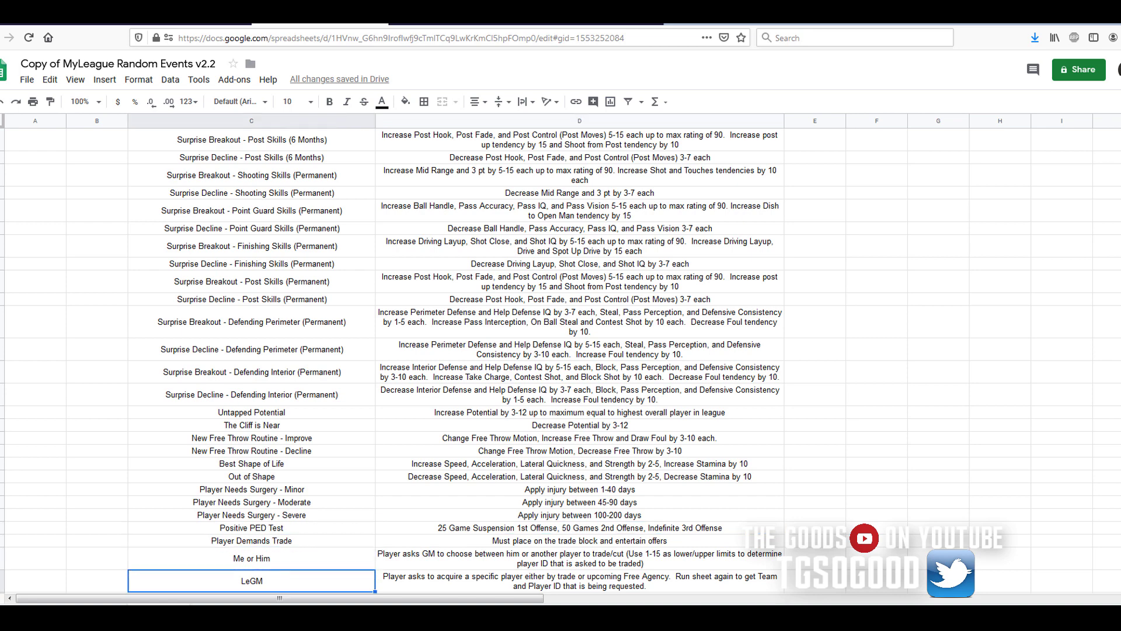
pyautogui.press('Right')
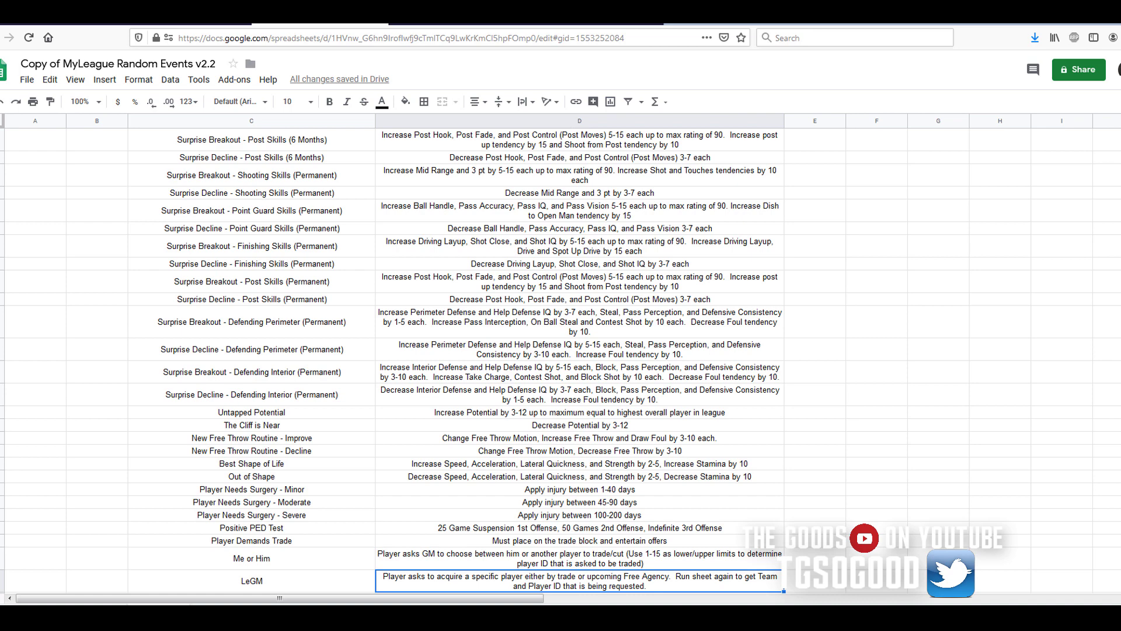
pyautogui.click(251, 580)
pyautogui.press('Down')
pyautogui.press('Down')
pyautogui.press('Down')
pyautogui.press('Down')
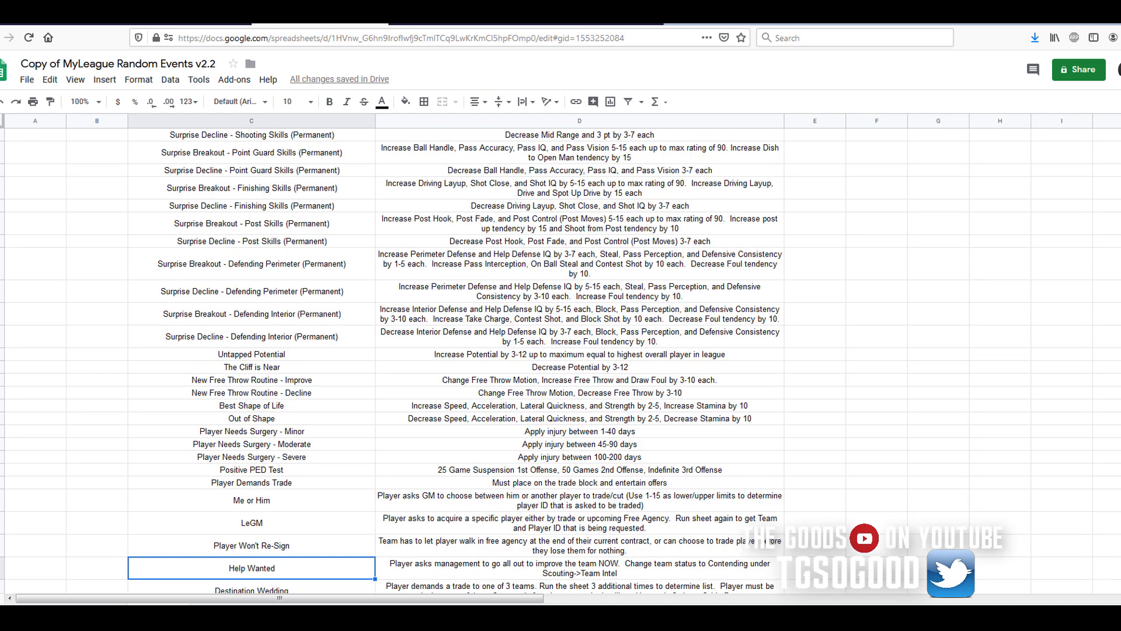
pyautogui.press('Down')
pyautogui.press('Down')
pyautogui.press('Up')
pyautogui.press('Up')
pyautogui.press('Up')
pyautogui.press('Up')
pyautogui.press('Up')
pyautogui.press('Up')
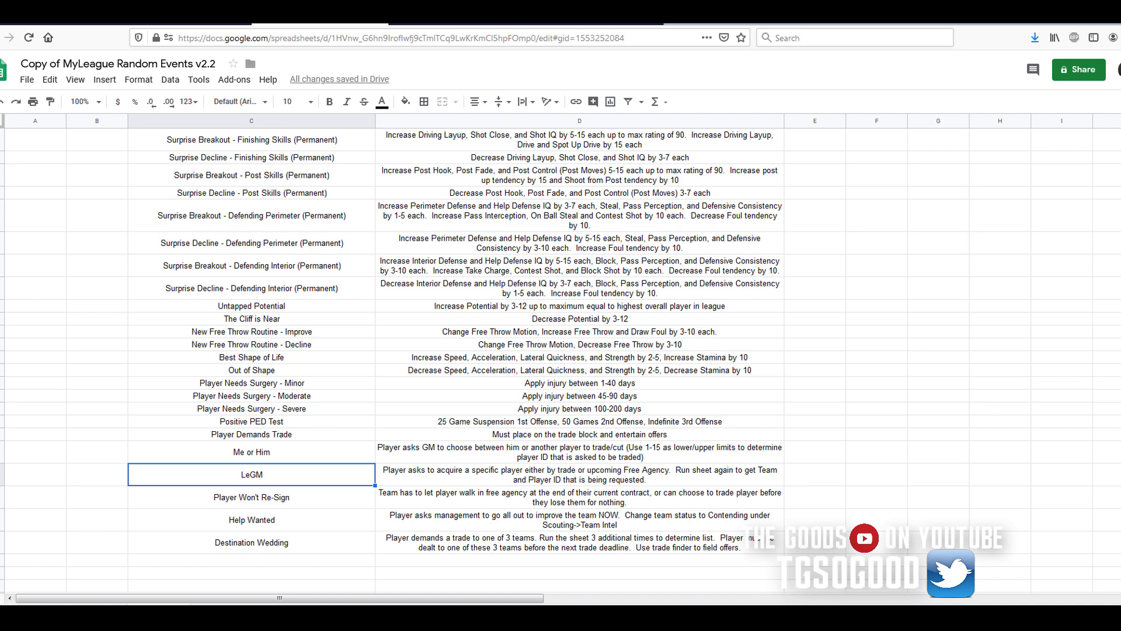
pyautogui.press('Down')
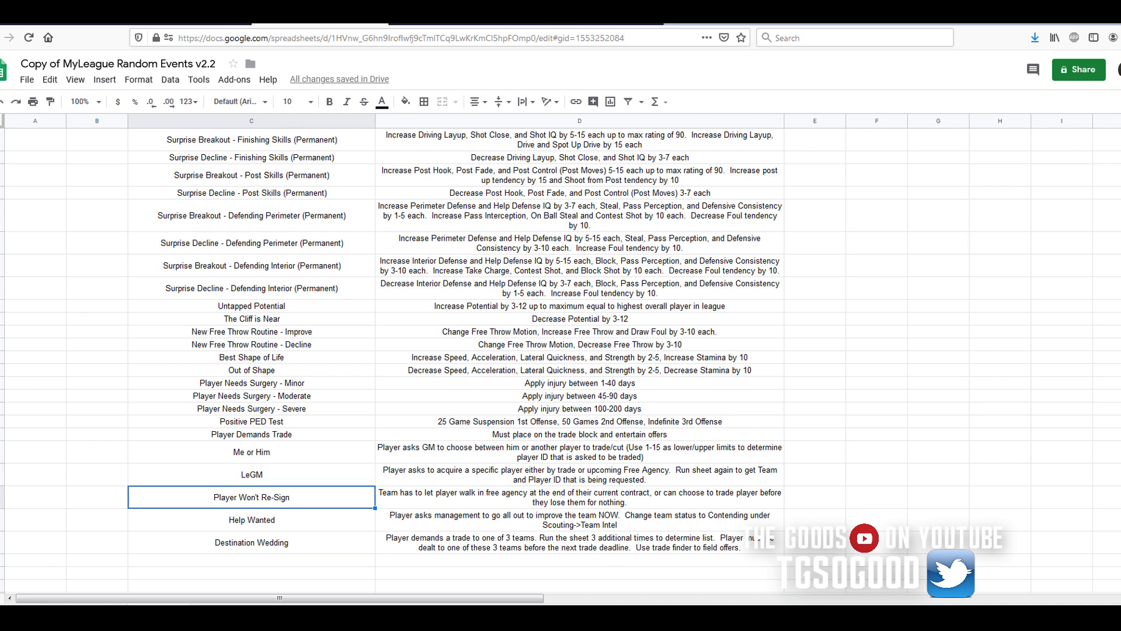
pyautogui.press('Down')
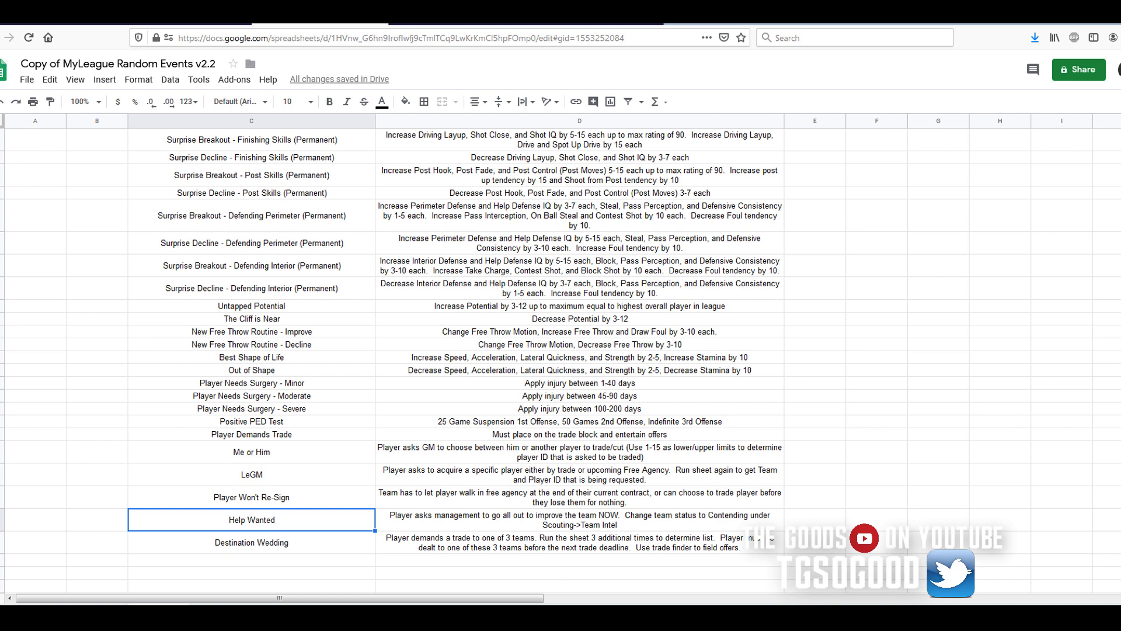
pyautogui.press('Down')
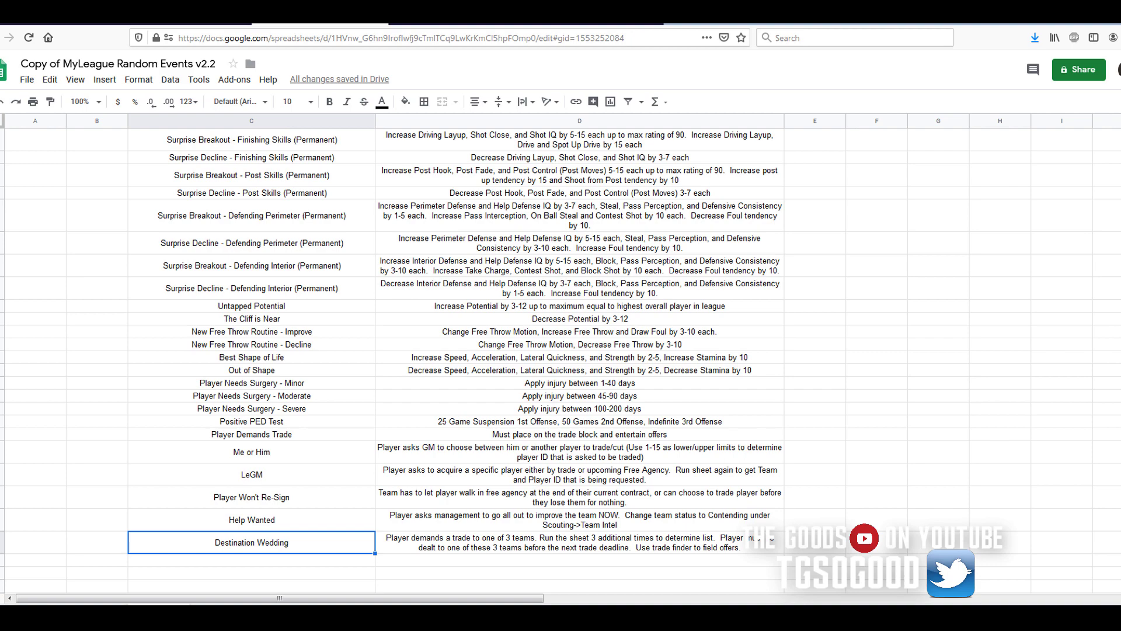
pyautogui.press('Up')
pyautogui.press('Up')
pyautogui.press('Up')
pyautogui.press('Up')
pyautogui.press('Up')
pyautogui.press('Up')
pyautogui.press('Up')
pyautogui.press('Up')
pyautogui.press('Up')
pyautogui.press('Up')
pyautogui.press('Up')
pyautogui.press('Up')
pyautogui.press('Up')
pyautogui.press('Up')
pyautogui.press('Up')
pyautogui.press('Up')
pyautogui.press('Up')
pyautogui.press('Up')
pyautogui.press('Up')
pyautogui.press('Up')
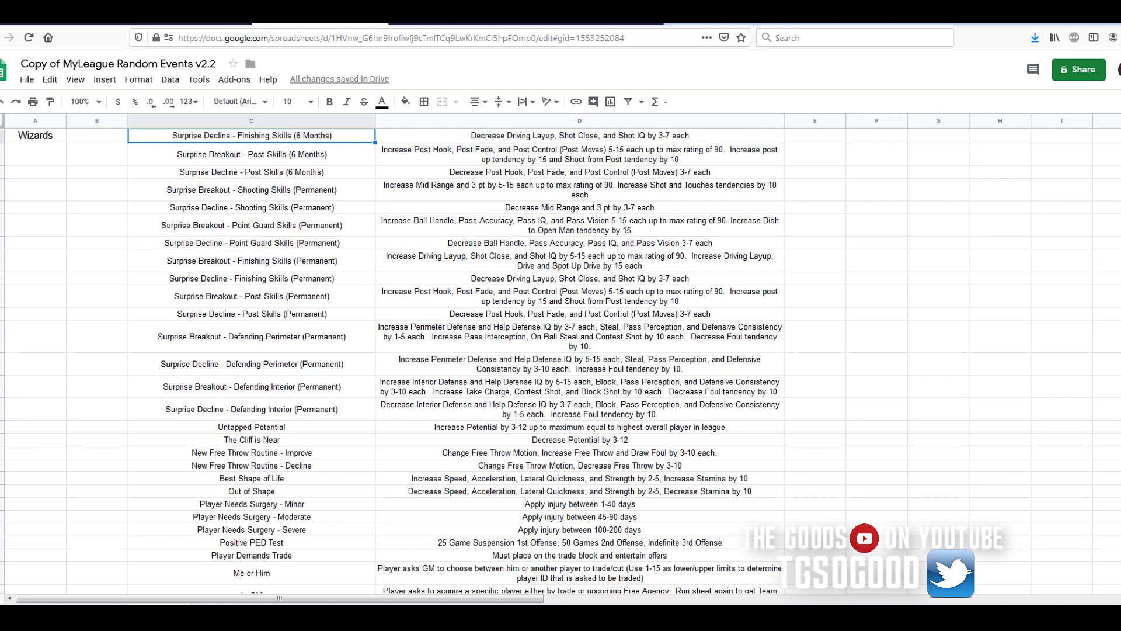
pyautogui.press('Up')
pyautogui.press('Up')
pyautogui.press('Up')
pyautogui.press('Up')
pyautogui.press('Up')
pyautogui.press('Up')
pyautogui.press('Up')
pyautogui.press('Up')
pyautogui.press('Up')
pyautogui.press('Up')
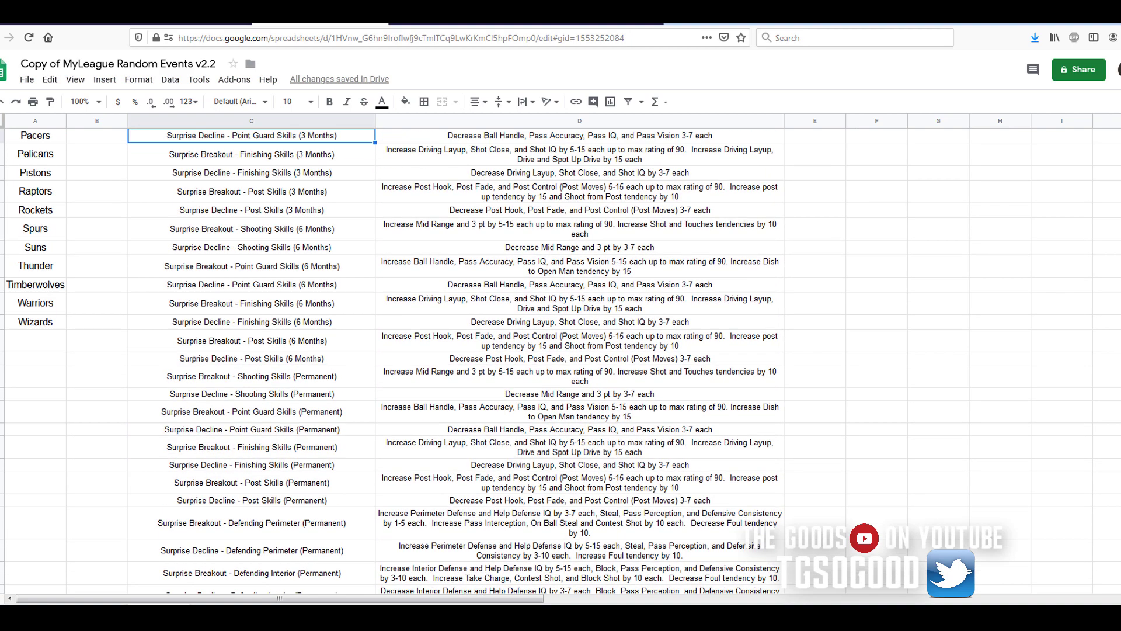
pyautogui.press('Down')
pyautogui.press('Down')
pyautogui.press('Down')
pyautogui.press('Down')
pyautogui.press('Down')
pyautogui.press('Down')
pyautogui.press('Down')
pyautogui.press('Down')
pyautogui.press('Down')
pyautogui.press('Down')
pyautogui.press('Down')
pyautogui.press('Down')
pyautogui.press('Down')
pyautogui.press('Down')
pyautogui.press('Down')
pyautogui.press('Down')
pyautogui.press('Down')
pyautogui.press('Down')
pyautogui.press('Down')
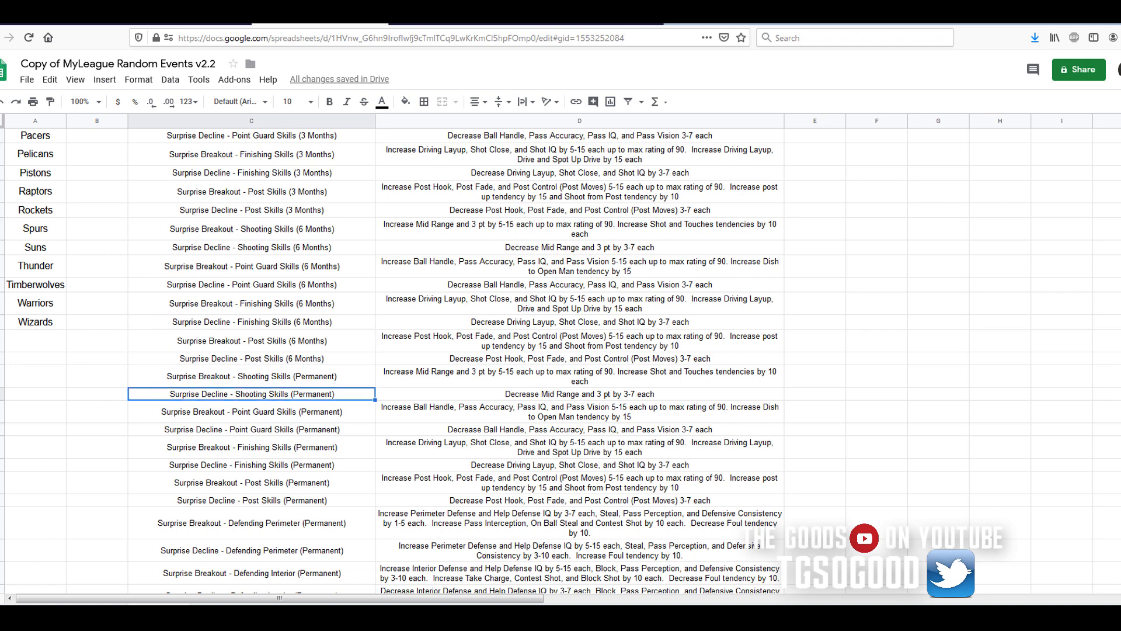
pyautogui.press('Down')
pyautogui.press('Down')
pyautogui.press('Down')
pyautogui.press('Down')
pyautogui.press('Down')
pyautogui.press('Up')
pyautogui.press('Up')
pyautogui.press('Up')
pyautogui.press('Up')
pyautogui.press('Up')
pyautogui.press('Up')
pyautogui.press('Up')
pyautogui.press('Up')
pyautogui.press('Up')
pyautogui.press('Up')
pyautogui.press('Up')
pyautogui.press('Up')
pyautogui.press('Up')
pyautogui.press('Up')
pyautogui.press('Up')
pyautogui.press('Up')
pyautogui.press('Up')
pyautogui.press('Up')
pyautogui.press('Up')
pyautogui.press('Up')
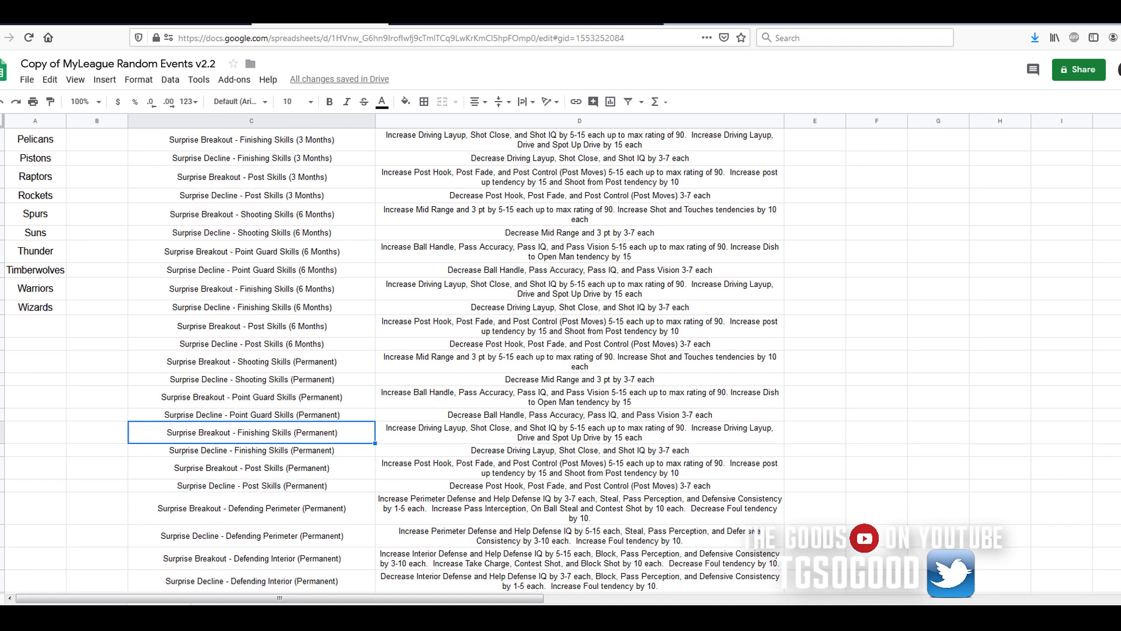
pyautogui.press('Up')
pyautogui.press('Up')
pyautogui.press('Up')
pyautogui.press('Down')
pyautogui.press('Down')
pyautogui.press('Down')
pyautogui.press('Down')
pyautogui.press('Down')
pyautogui.press('Down')
pyautogui.press('Down')
pyautogui.press('Down')
pyautogui.press('Down')
pyautogui.press('Down')
pyautogui.press('Down')
pyautogui.press('Down')
pyautogui.press('Down')
pyautogui.press('Down')
pyautogui.press('Down')
pyautogui.press('Down')
pyautogui.press('Down')
pyautogui.press('Down')
pyautogui.press('Down')
pyautogui.press('Down')
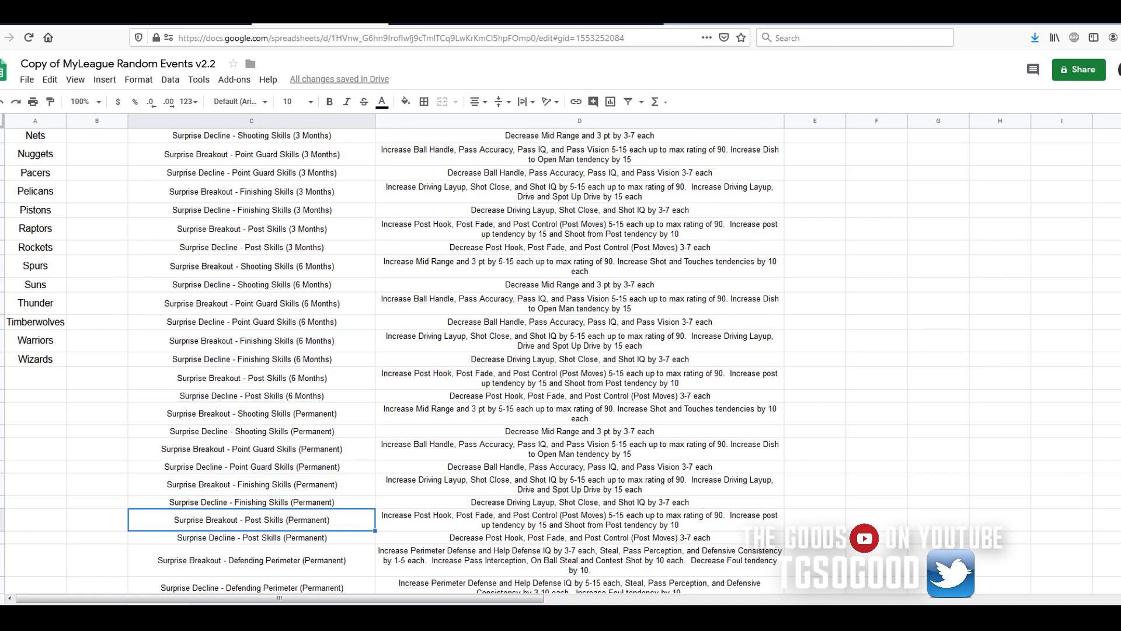
pyautogui.press('Up')
pyautogui.press('Up')
pyautogui.press('Up')
pyautogui.press('Up')
pyautogui.press('Up')
pyautogui.press('Up')
pyautogui.press('Up')
pyautogui.press('Up')
pyautogui.press('Up')
pyautogui.press('Up')
pyautogui.press('Up')
pyautogui.press('Up')
pyautogui.press('Up')
pyautogui.press('Up')
pyautogui.press('Up')
pyautogui.press('Up')
pyautogui.press('Up')
pyautogui.press('Up')
pyautogui.press('Up')
pyautogui.press('Up')
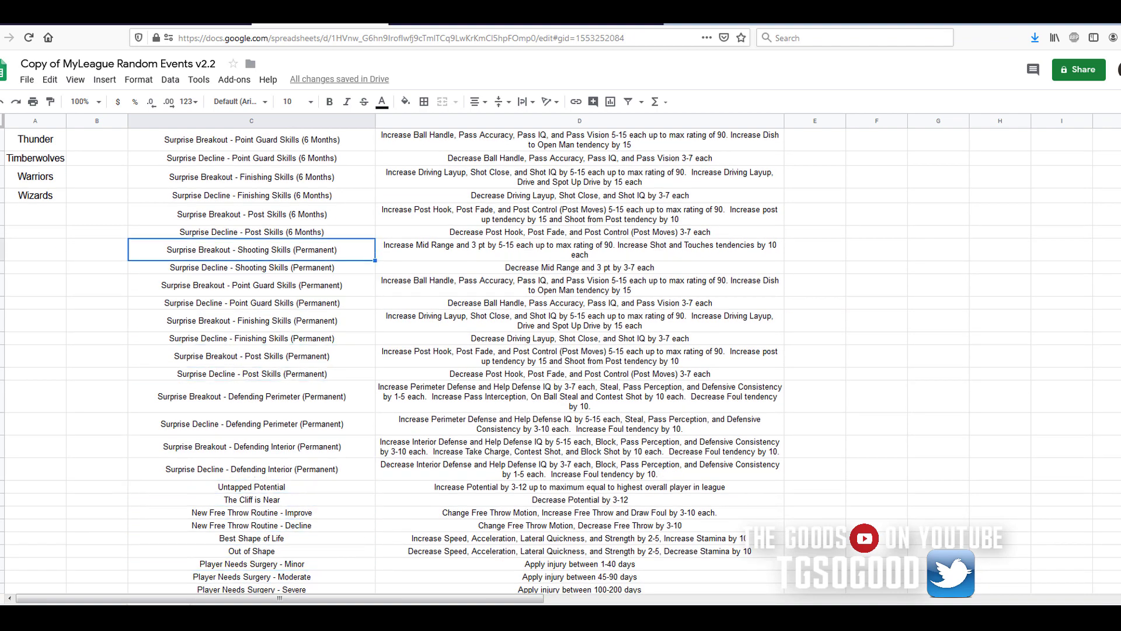
pyautogui.press('Up')
pyautogui.press('Up')
pyautogui.press('Up')
pyautogui.press('Up')
pyautogui.press('Up')
pyautogui.press('Up')
pyautogui.press('Up')
pyautogui.press('Up')
pyautogui.press('Up')
pyautogui.press('Up')
pyautogui.press('Up')
pyautogui.press('Up')
pyautogui.press('Up')
pyautogui.press('Up')
pyautogui.press('Up')
pyautogui.press('Up')
pyautogui.press('Up')
pyautogui.press('Up')
pyautogui.press('Up')
pyautogui.press('Up')
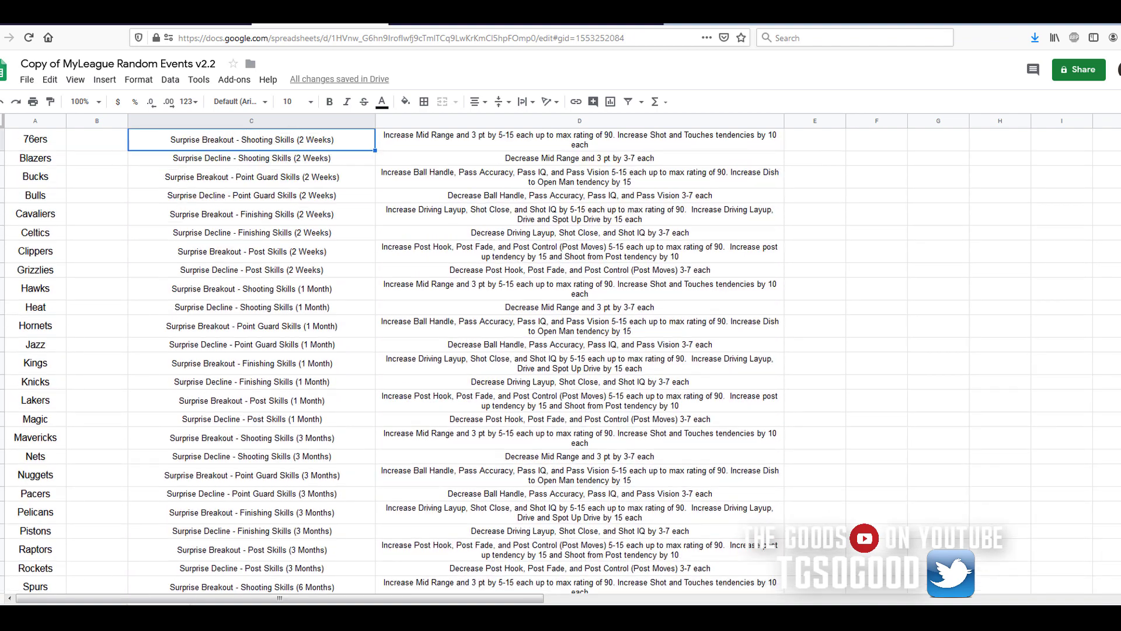
pyautogui.press('Down')
pyautogui.press('Down')
pyautogui.press('Down')
pyautogui.press('Down')
pyautogui.press('Down')
pyautogui.press('Down')
pyautogui.press('Down')
pyautogui.press('Down')
pyautogui.press('Down')
pyautogui.press('Down')
pyautogui.press('Down')
pyautogui.press('Down')
pyautogui.press('Down')
pyautogui.press('Down')
pyautogui.press('Down')
pyautogui.press('Down')
pyautogui.press('Down')
pyautogui.press('Down')
pyautogui.press('Down')
pyautogui.press('Down')
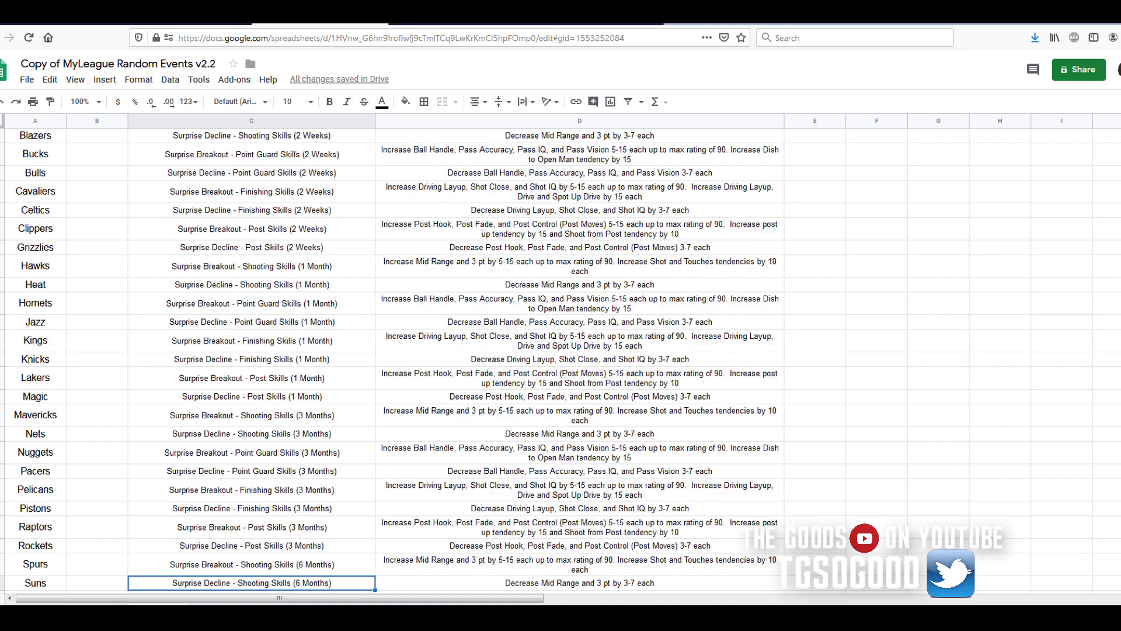
pyautogui.press('Down')
pyautogui.press('Down')
pyautogui.press('Down')
pyautogui.press('Down')
pyautogui.press('Down')
pyautogui.press('Down')
pyautogui.press('Down')
pyautogui.press('Down')
pyautogui.press('Down')
pyautogui.press('Down')
pyautogui.press('Down')
pyautogui.press('Down')
pyautogui.press('Down')
pyautogui.press('Down')
pyautogui.press('Down')
pyautogui.press('Down')
pyautogui.press('Down')
pyautogui.press('Down')
pyautogui.press('Down')
pyautogui.press('Down')
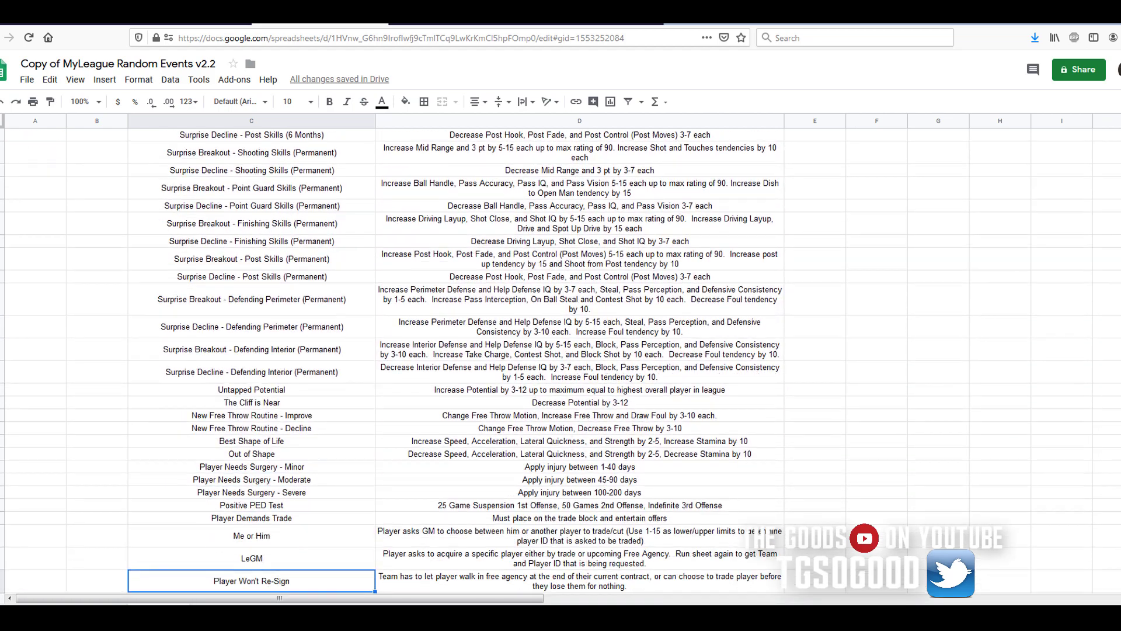
pyautogui.press('Right')
pyautogui.press('Left')
pyautogui.press('Right')
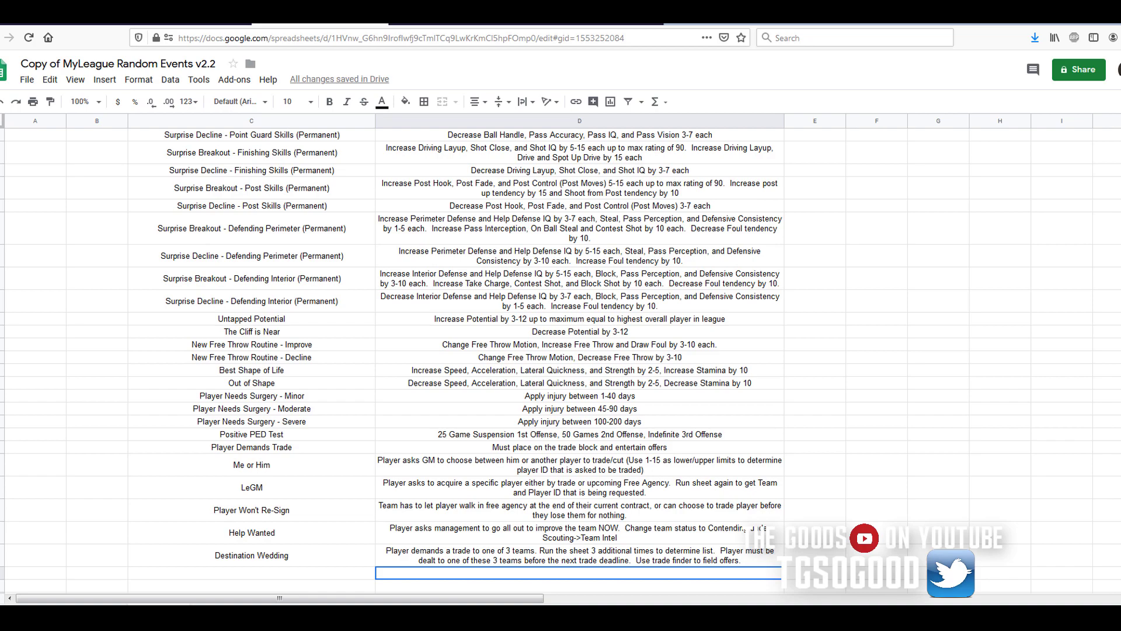
pyautogui.press('Left')
pyautogui.press('Up')
pyautogui.press('Up')
pyautogui.press('Up')
pyautogui.press('Up')
pyautogui.press('Up')
pyautogui.press('Up')
pyautogui.press('Up')
pyautogui.press('Up')
pyautogui.press('Up')
pyautogui.press('Up')
pyautogui.press('Up')
pyautogui.press('Up')
pyautogui.press('Up')
pyautogui.press('Up')
pyautogui.press('Up')
pyautogui.press('Up')
pyautogui.press('Up')
pyautogui.press('Up')
pyautogui.press('Up')
pyautogui.press('Up')
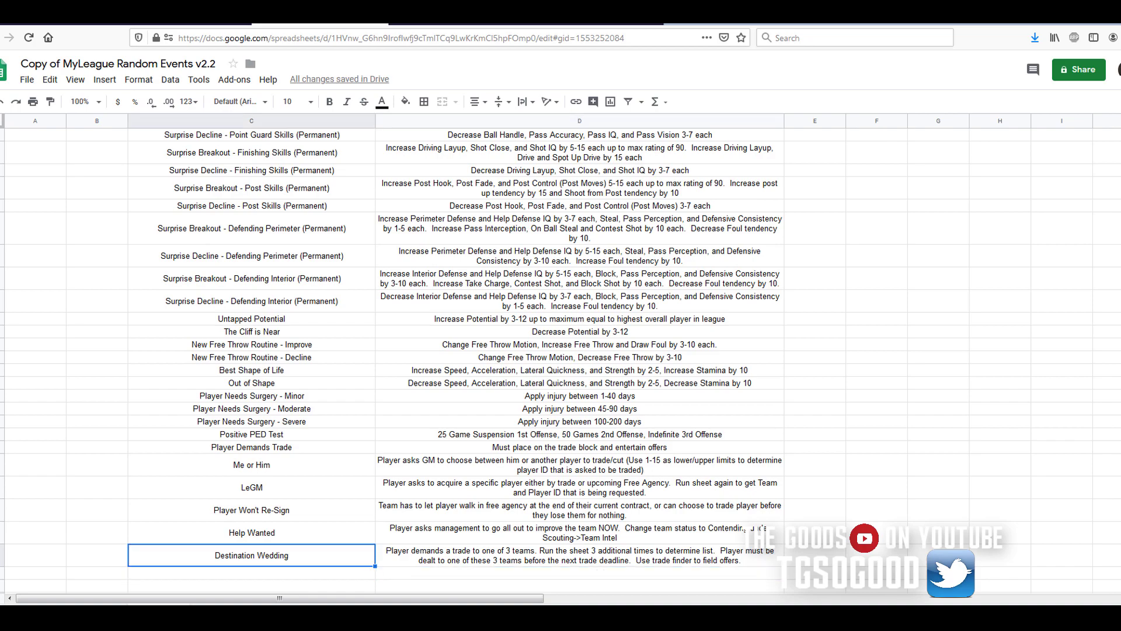
pyautogui.press('Up')
pyautogui.press('Up')
pyautogui.press('Up')
pyautogui.press('Up')
pyautogui.press('Up')
pyautogui.press('Up')
pyautogui.press('Up')
pyautogui.press('Up')
pyautogui.press('Up')
pyautogui.press('Up')
pyautogui.press('Up')
pyautogui.press('Up')
pyautogui.press('Up')
pyautogui.press('Up')
pyautogui.press('Up')
pyautogui.press('Up')
pyautogui.press('Up')
pyautogui.press('Up')
pyautogui.press('Up')
pyautogui.press('Up')
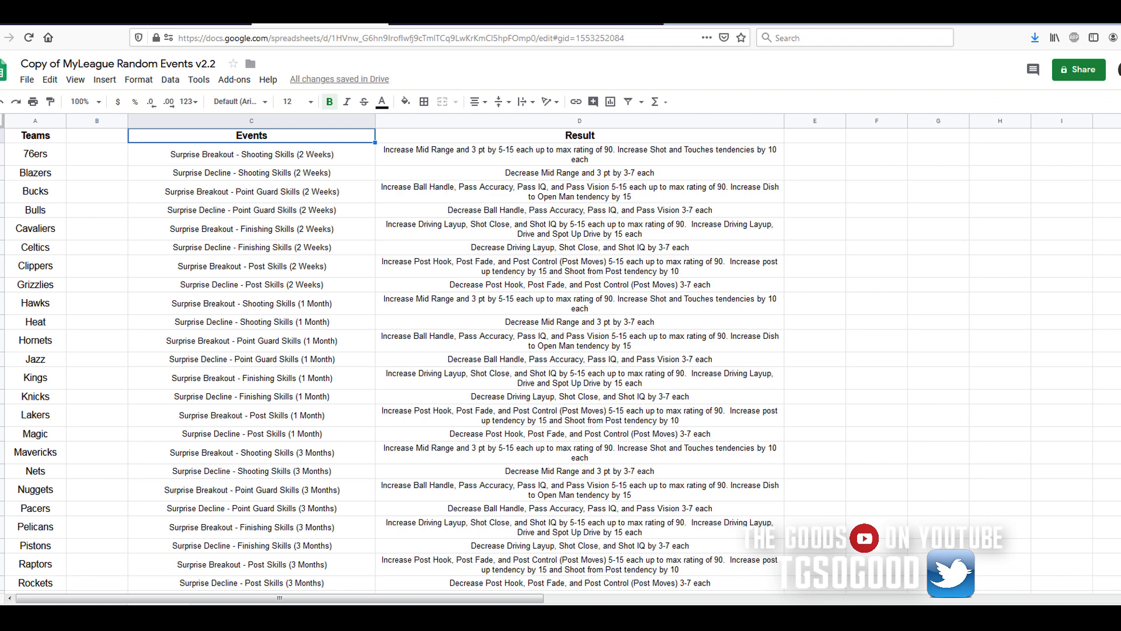
pyautogui.press('Down')
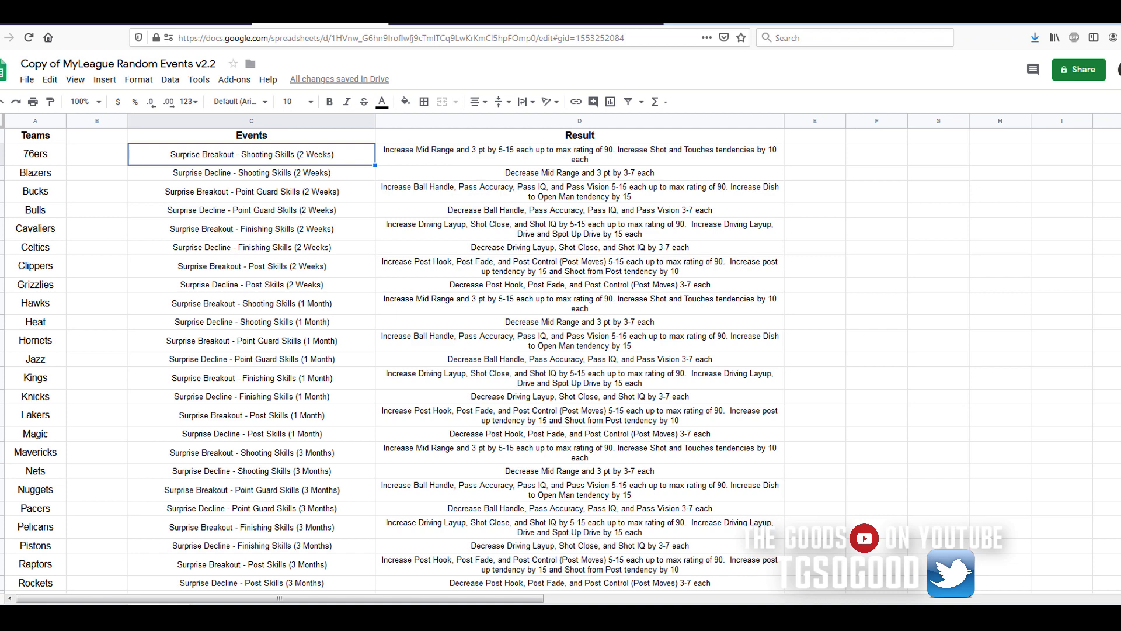
pyautogui.press('Down')
pyautogui.press('Right')
pyautogui.press('Left')
pyautogui.press('Down')
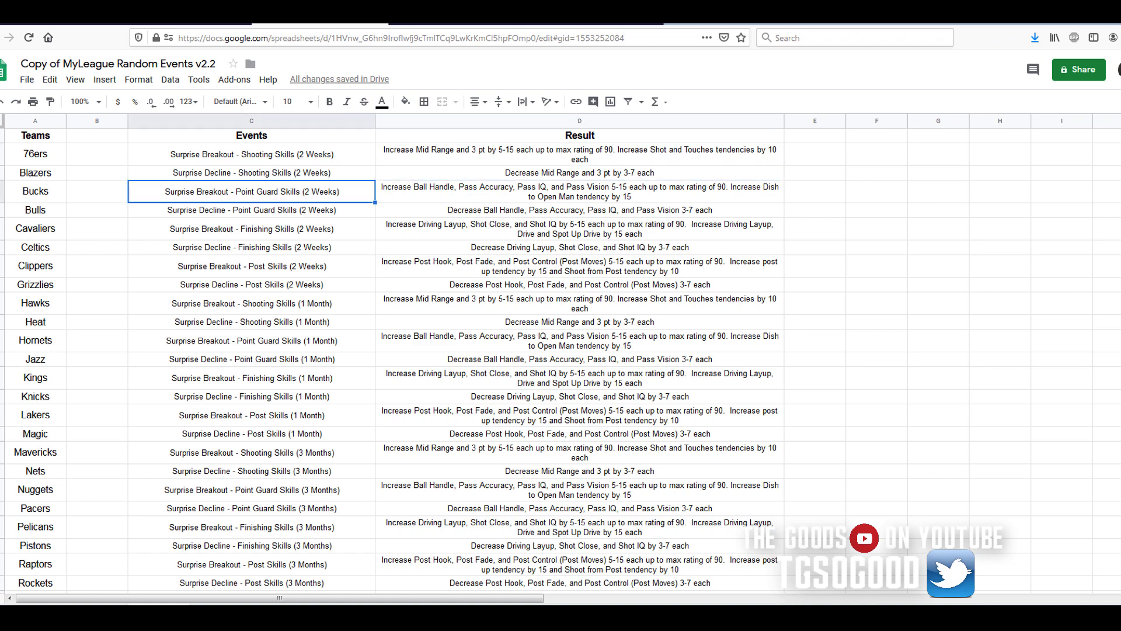
pyautogui.press('Down')
pyautogui.press('Right')
pyautogui.press('Down')
pyautogui.press('Right')
pyautogui.press('Left')
pyautogui.press('Left')
pyautogui.press('Down')
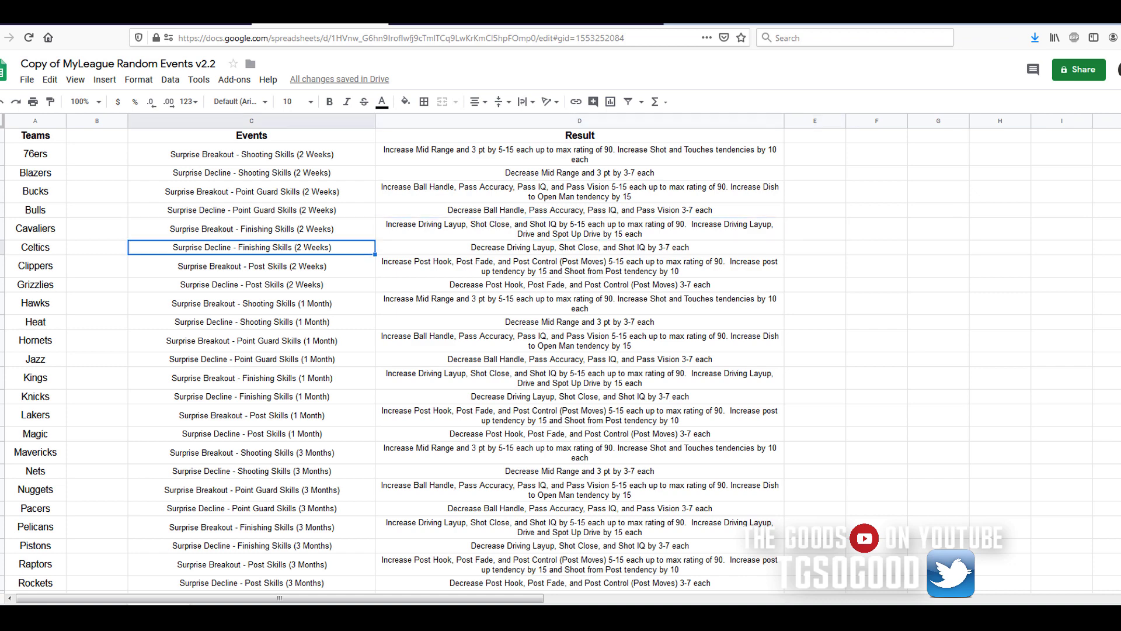
pyautogui.press('Down')
pyautogui.press('Down')
pyautogui.press('Right')
pyautogui.press('Down')
pyautogui.press('Right')
pyautogui.press('Left')
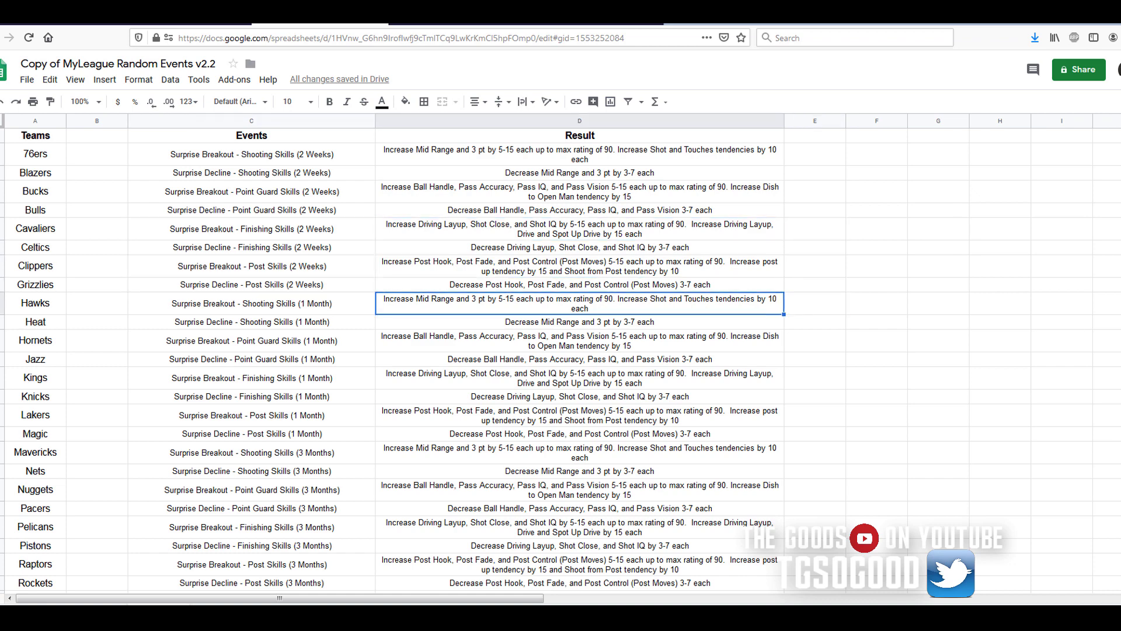
pyautogui.press('Left')
pyautogui.press('Down')
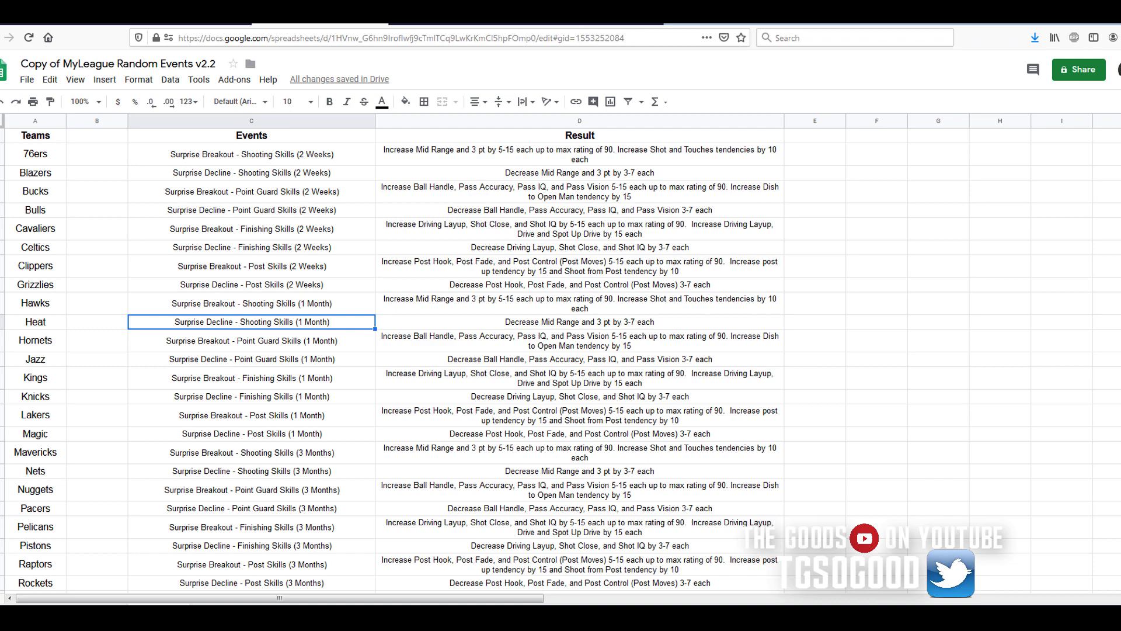
pyautogui.press('Down')
pyautogui.press('Down')
pyautogui.press('Up')
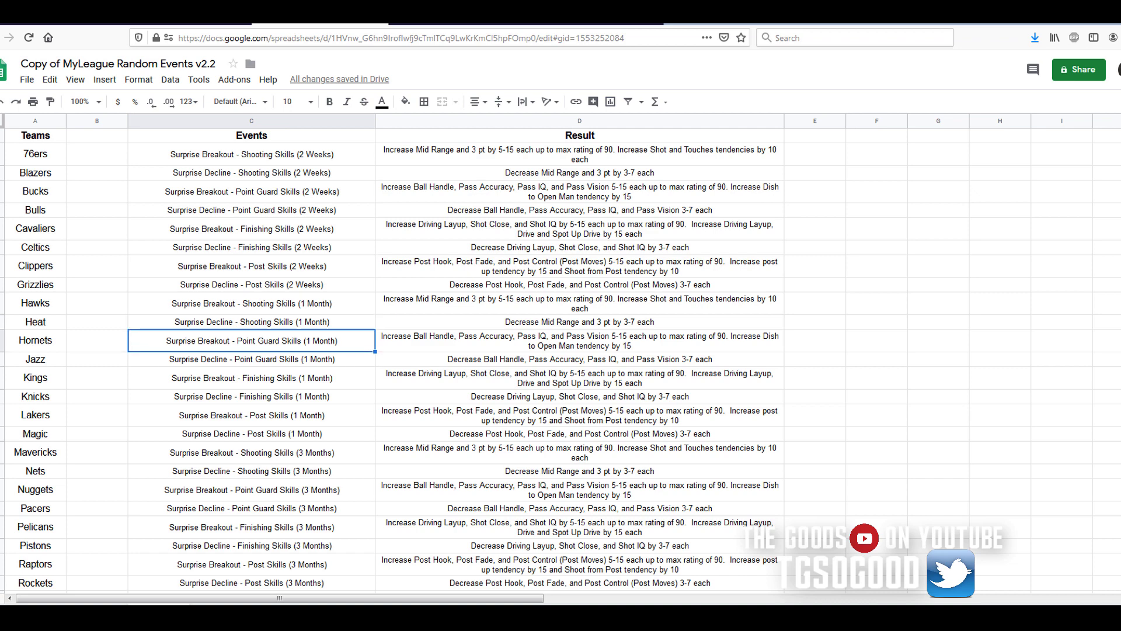
pyautogui.press('Up')
pyautogui.press('Up')
pyautogui.press('Up')
pyautogui.press('Up')
pyautogui.press('Up')
pyautogui.press('Up')
pyautogui.press('Up')
pyautogui.press('Up')
pyautogui.press('Up')
pyautogui.press('Up')
pyautogui.press('Up')
pyautogui.press('Down')
pyautogui.press('Down')
pyautogui.press('Down')
pyautogui.press('Down')
pyautogui.press('Down')
pyautogui.press('Down')
pyautogui.press('Down')
pyautogui.press('Down')
pyautogui.press('Down')
pyautogui.press('Down')
pyautogui.press('Down')
pyautogui.press('Down')
pyautogui.press('Down')
pyautogui.press('Down')
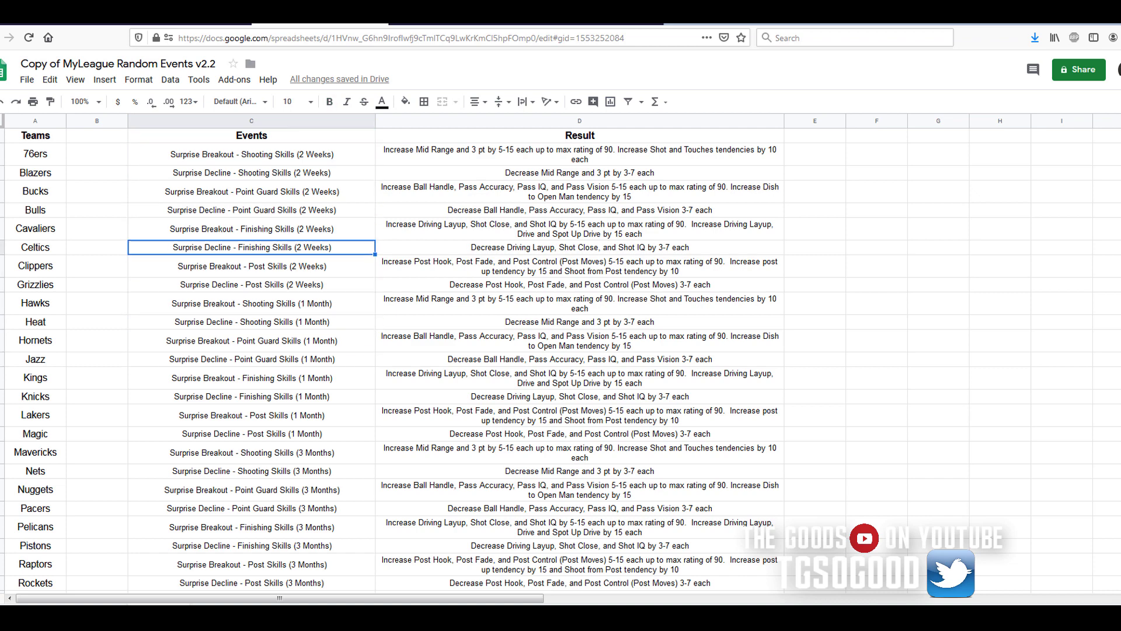
pyautogui.press('Right')
pyautogui.press('Right')
pyautogui.press('Left')
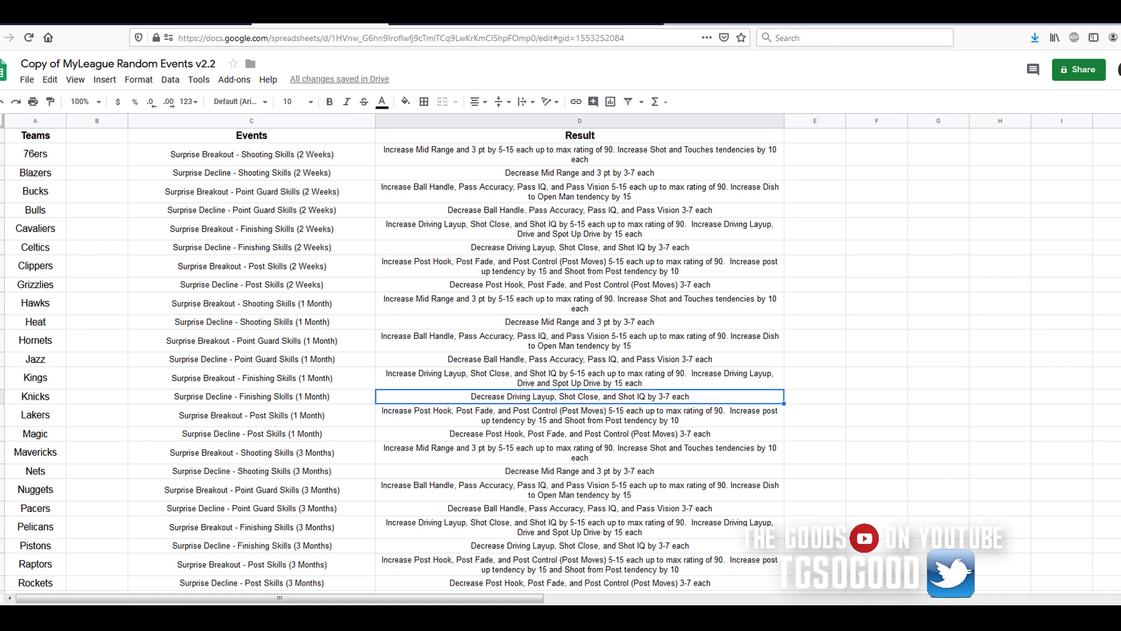
pyautogui.press('Left')
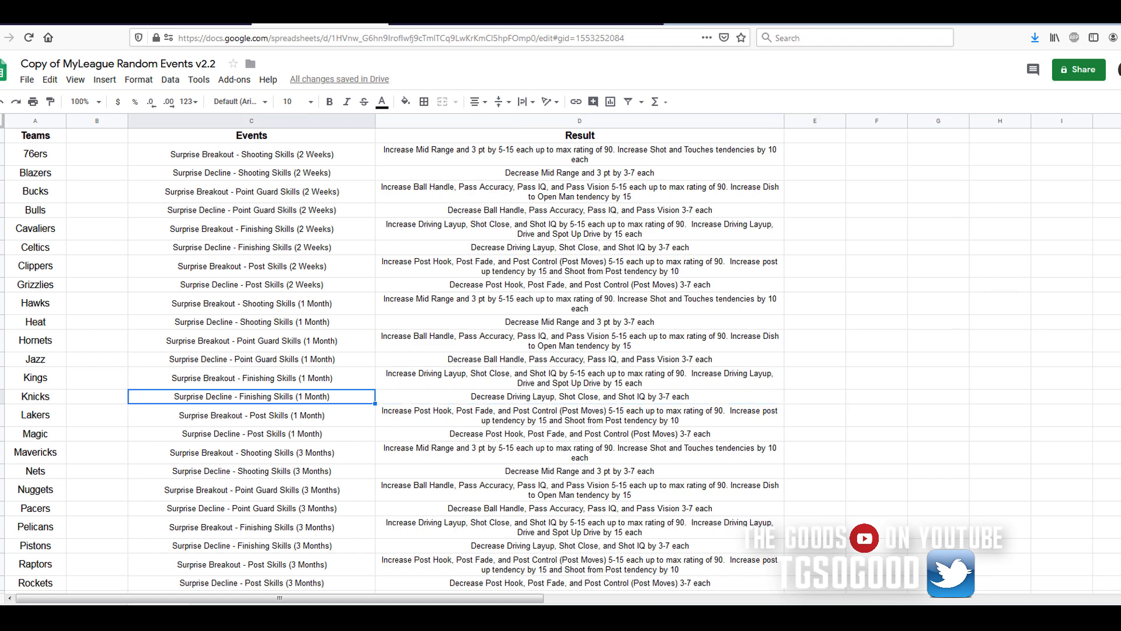